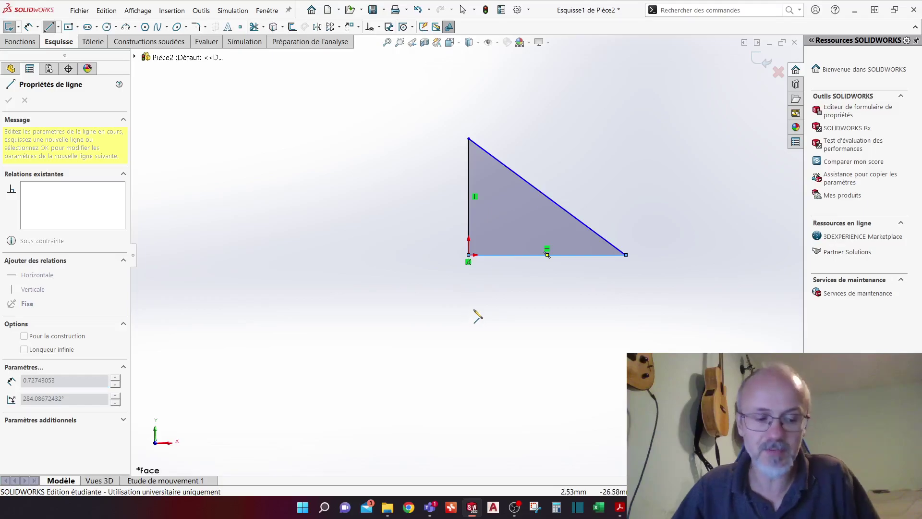
# Dimension the triangle sketch with a 40 mm vertical side and a 70 mm horizontal base
pyautogui.press('Escape')
pyautogui.moveTo(509, 329); pyautogui.dragTo(509, 265, button='right')
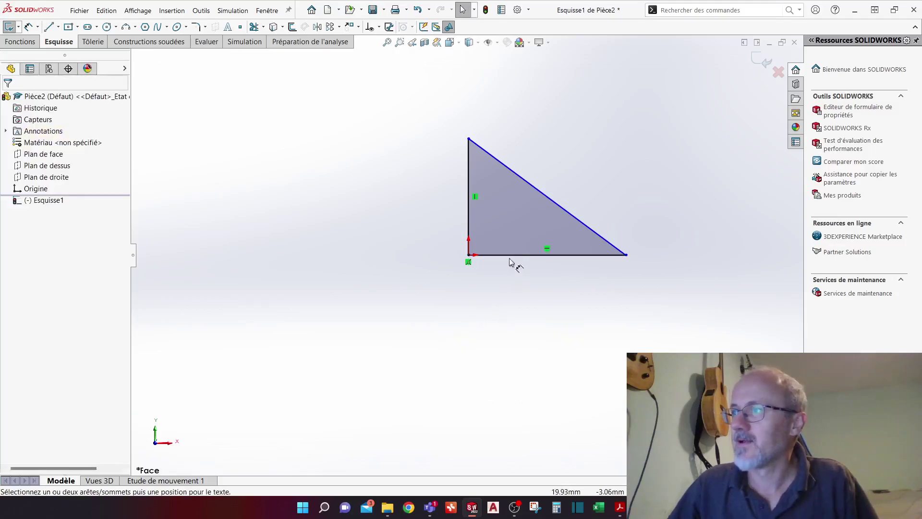
pyautogui.click(468, 191)
pyautogui.click(416, 202)
pyautogui.write('40')
pyautogui.press('Return')
pyautogui.click(543, 250)
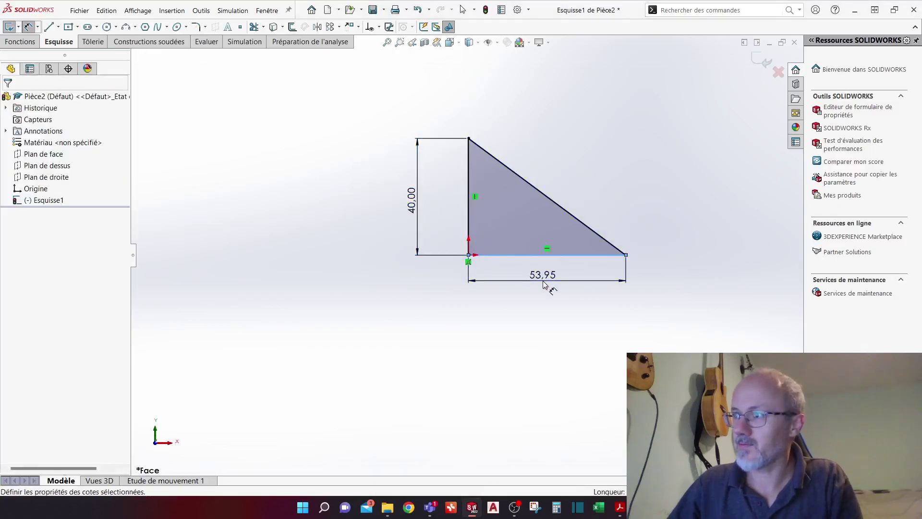
pyautogui.click(545, 282)
pyautogui.write('70')
pyautogui.press('Return')
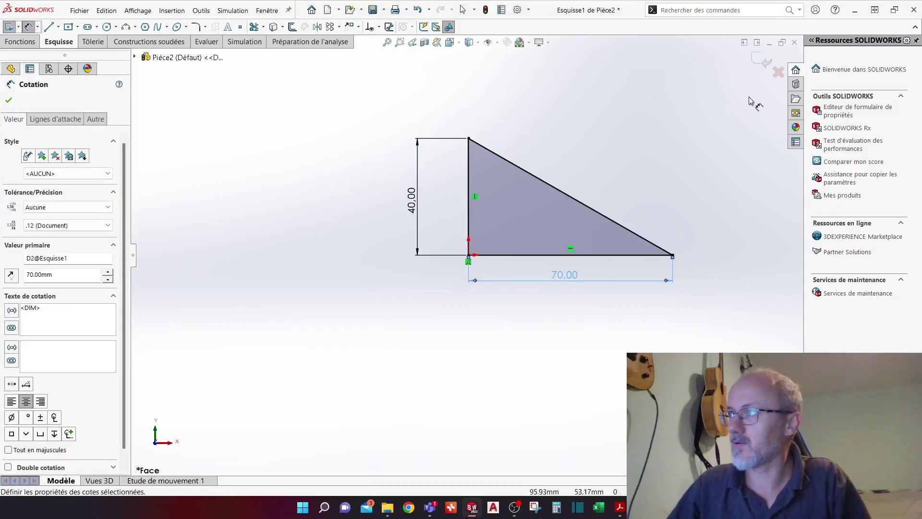
# Close the sketch and extrude the triangle 50 mm as a boss about its mid plane
pyautogui.click(761, 62)
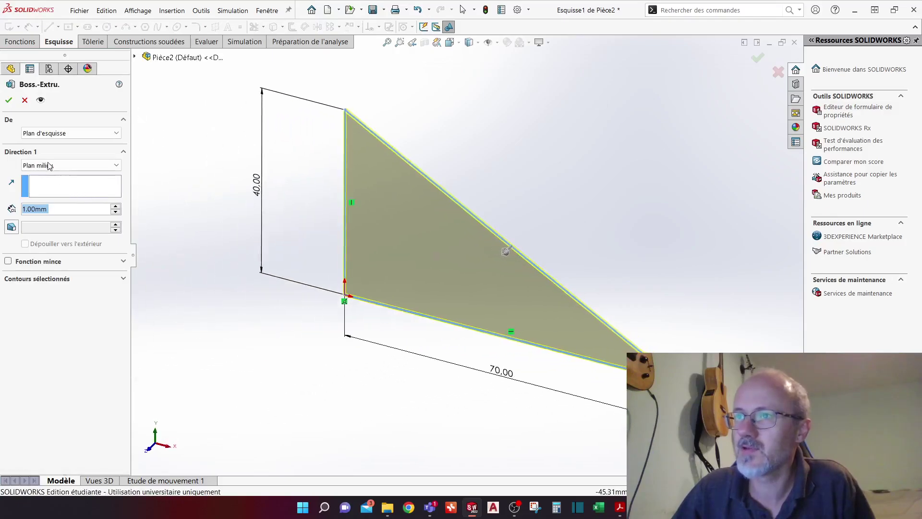
pyautogui.write('50')
pyautogui.press('Return')
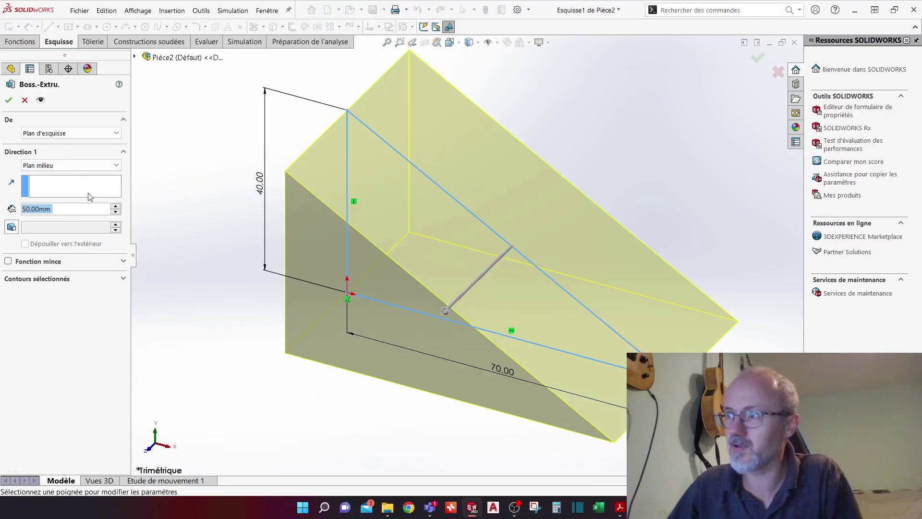
pyautogui.click(9, 100)
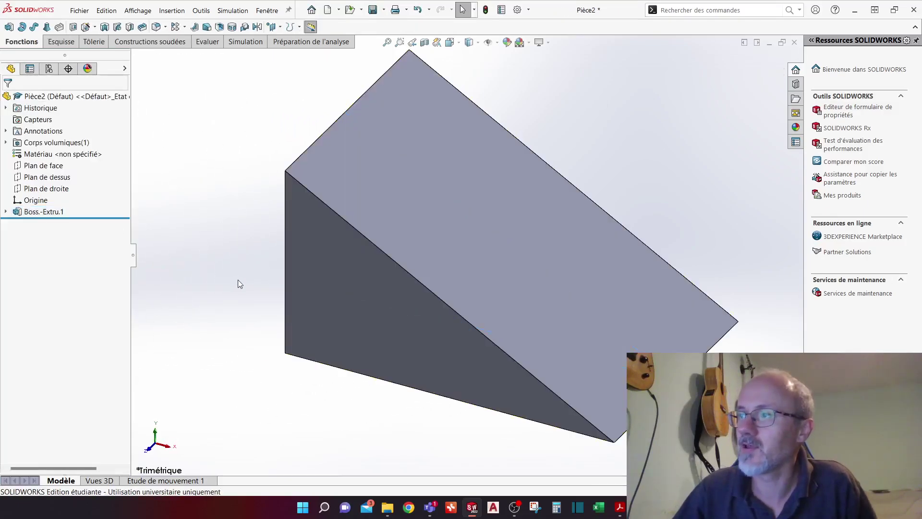
# Start a multiple-radius fillet on the four edges bounding the wedge's sloped face
pyautogui.click(156, 28)
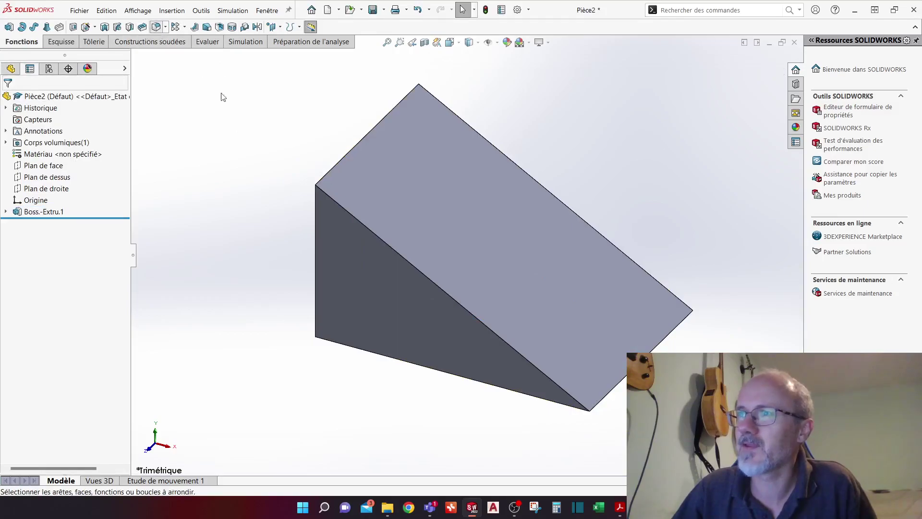
pyautogui.click(24, 347)
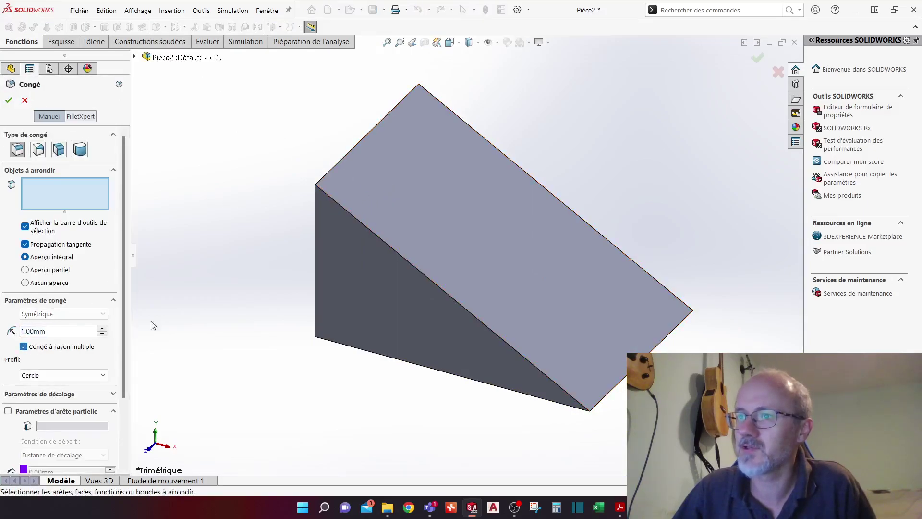
pyautogui.click(333, 168)
pyautogui.click(345, 208)
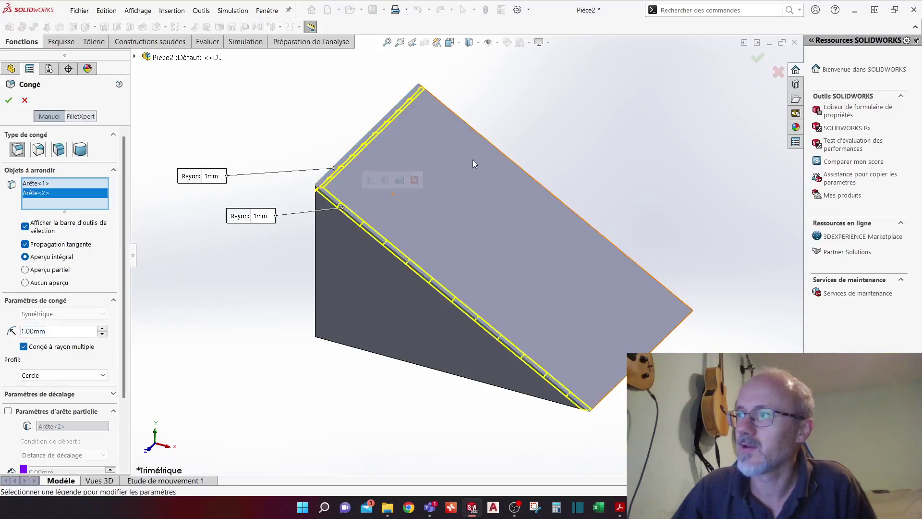
pyautogui.click(502, 151)
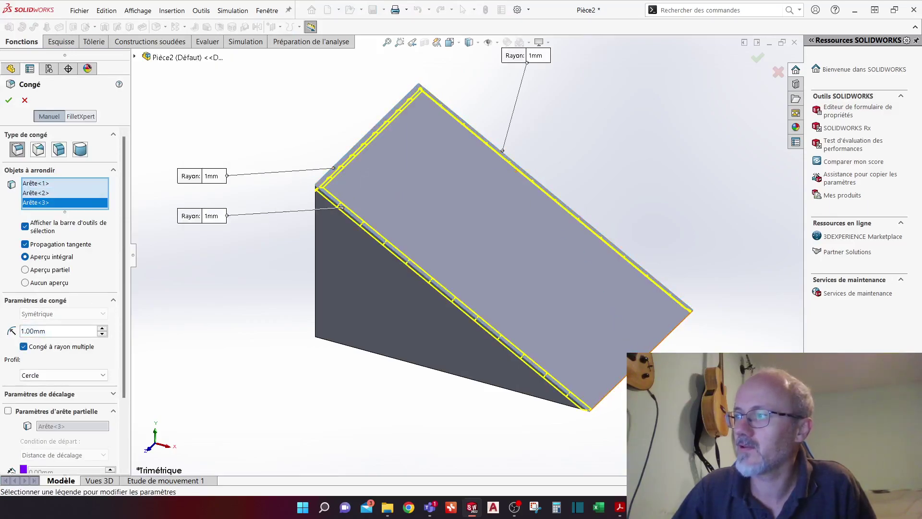
pyautogui.click(659, 343)
# Set the fillet radii to 5 mm on the upper edge, 8 mm on the near sloped edge and 2 mm on the far one, and apply
pyautogui.doubleClick(212, 176)
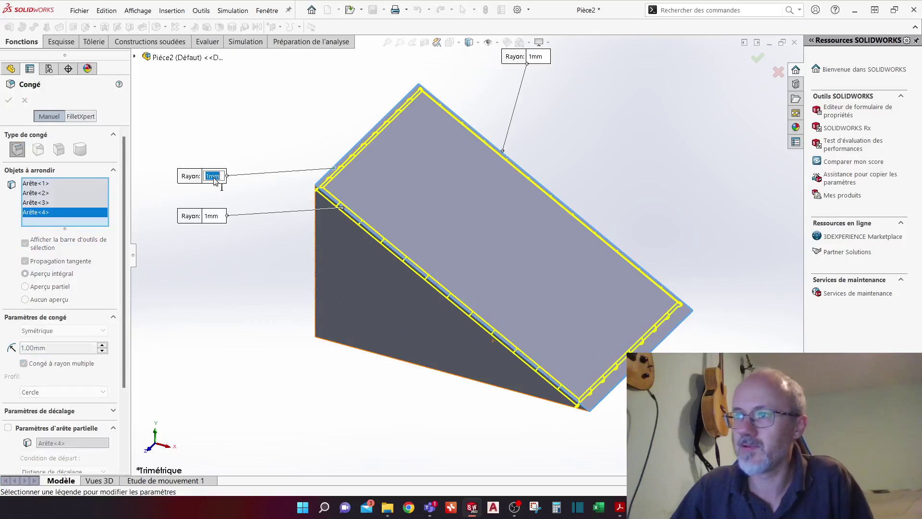
pyautogui.write('5')
pyautogui.press('Return')
pyautogui.doubleClick(212, 216)
pyautogui.write('8')
pyautogui.press('Return')
pyautogui.doubleClick(538, 57)
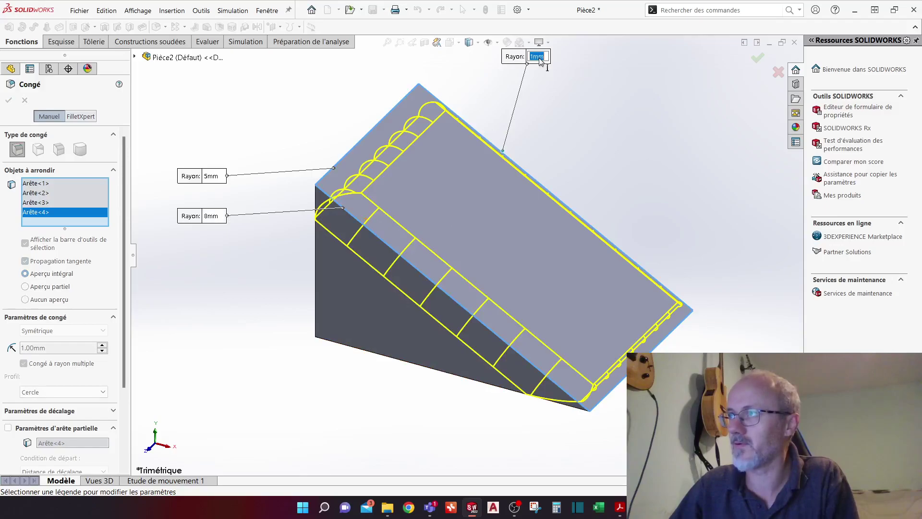
pyautogui.write('2')
pyautogui.press('Return')
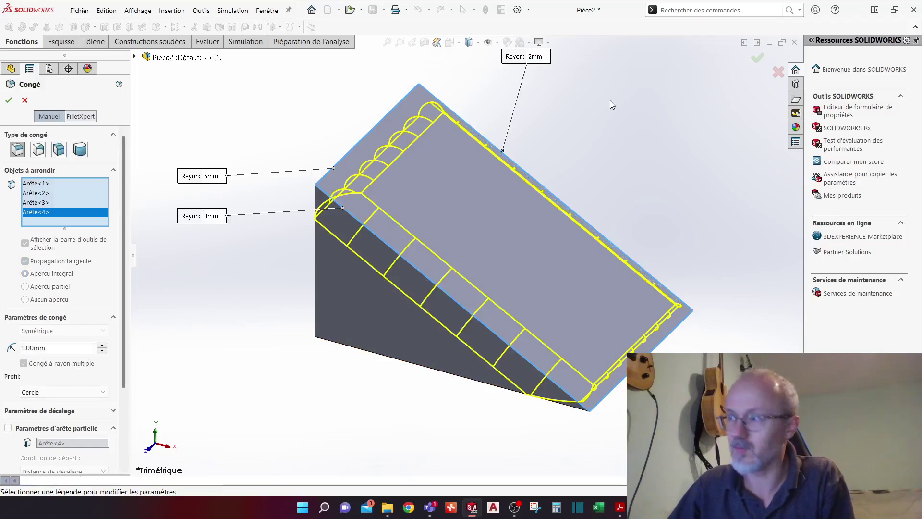
pyautogui.click(754, 60)
pyautogui.moveTo(730, 123); pyautogui.dragTo(526, 293, button='middle')
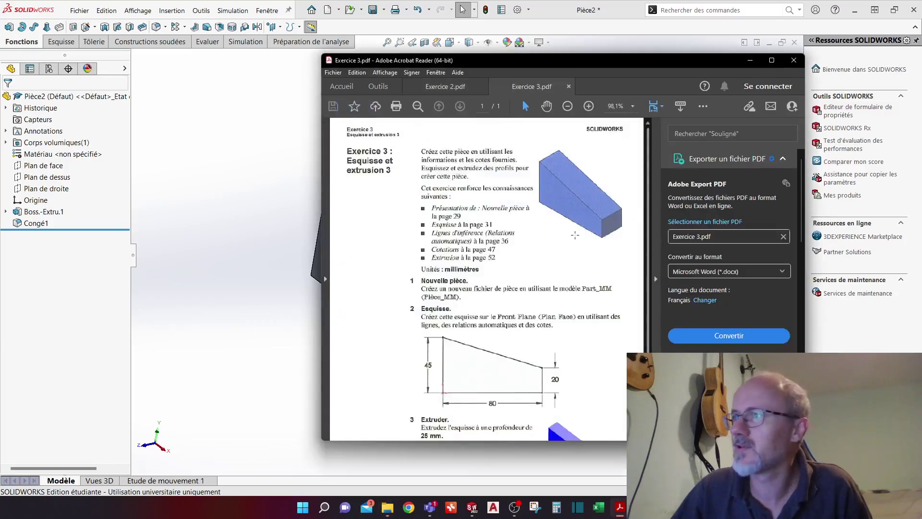
# Examine the sketch dimensions, extrusion depth and hole instructions in Exercice 3.pdf, and return to the part in SOLIDWORKS
pyautogui.scroll(-1, 561, 262)
pyautogui.scroll(-3, 562, 261)
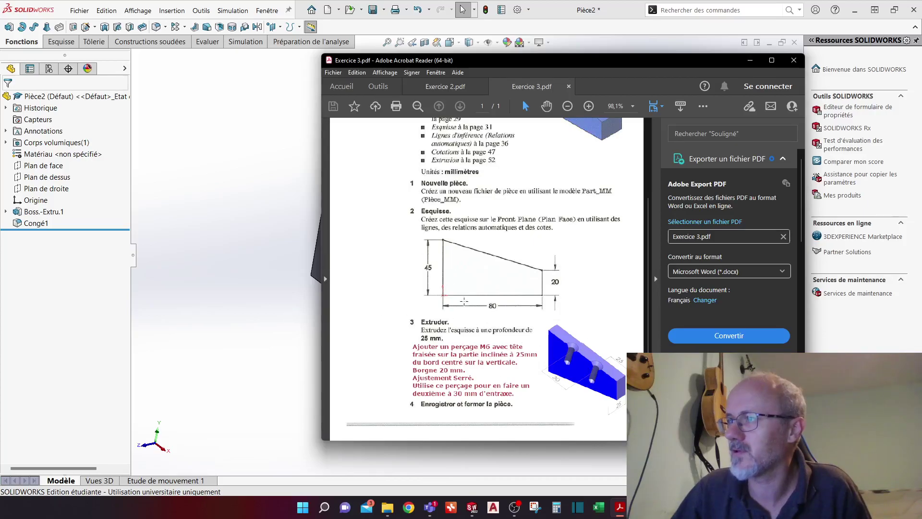
pyautogui.moveTo(556, 76); pyautogui.dragTo(0, 346)
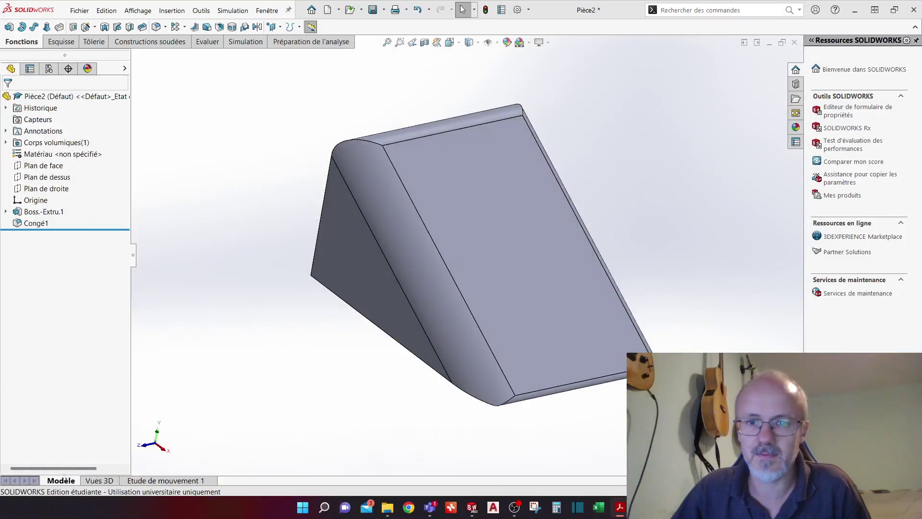
pyautogui.click(306, 116)
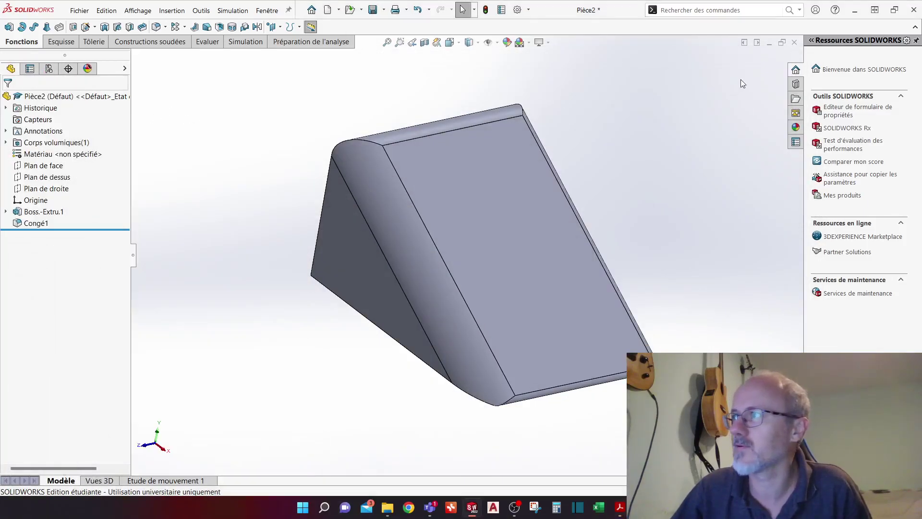
# Close the wedge part without saving it and create a new part
pyautogui.click(794, 43)
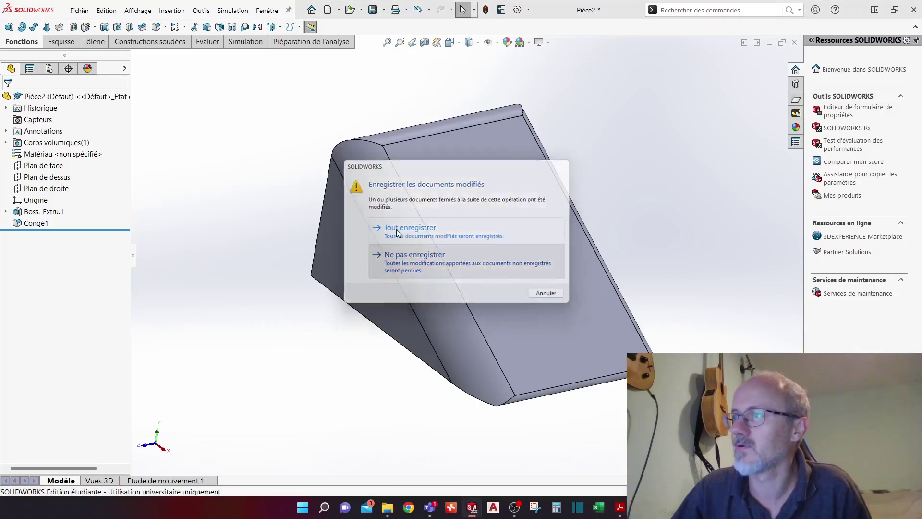
pyautogui.click(414, 247)
pyautogui.click(197, 10)
pyautogui.click(409, 324)
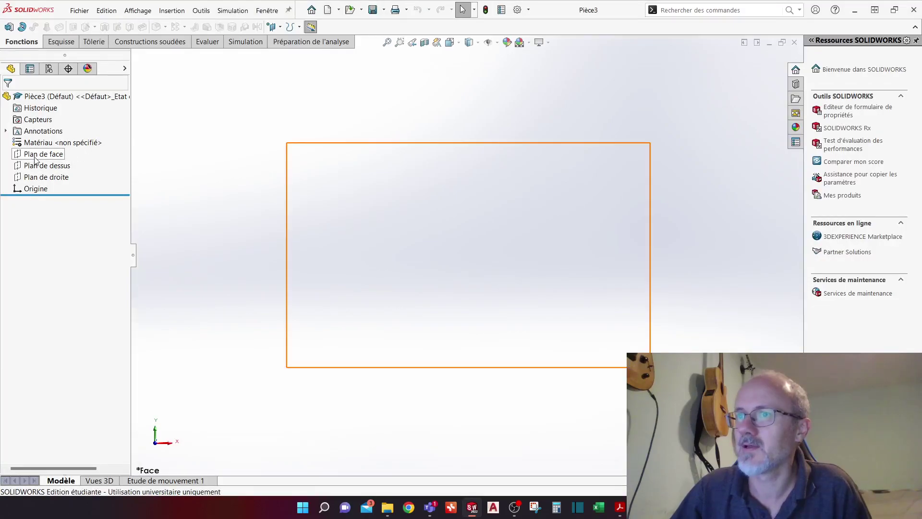
# On the front plane, sketch a closed four-sided profile about 82 mm high and 152 mm wide, with two vertical sides and a sloping upper edge
pyautogui.click(35, 158)
pyautogui.click(9, 27)
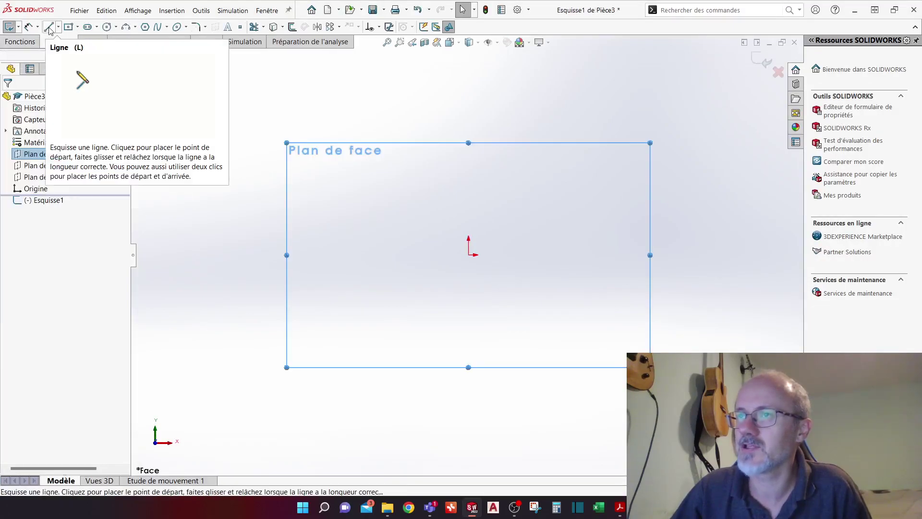
pyautogui.click(50, 27)
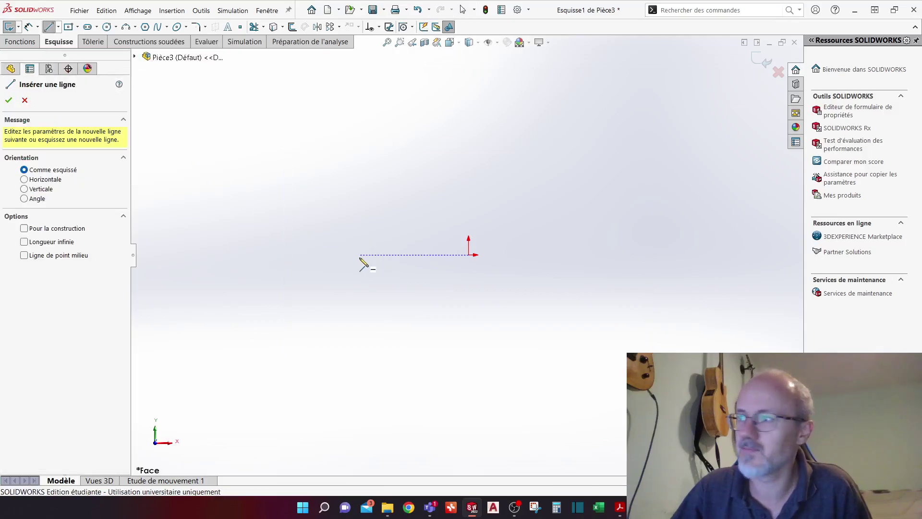
pyautogui.click(360, 255)
pyautogui.click(359, 88)
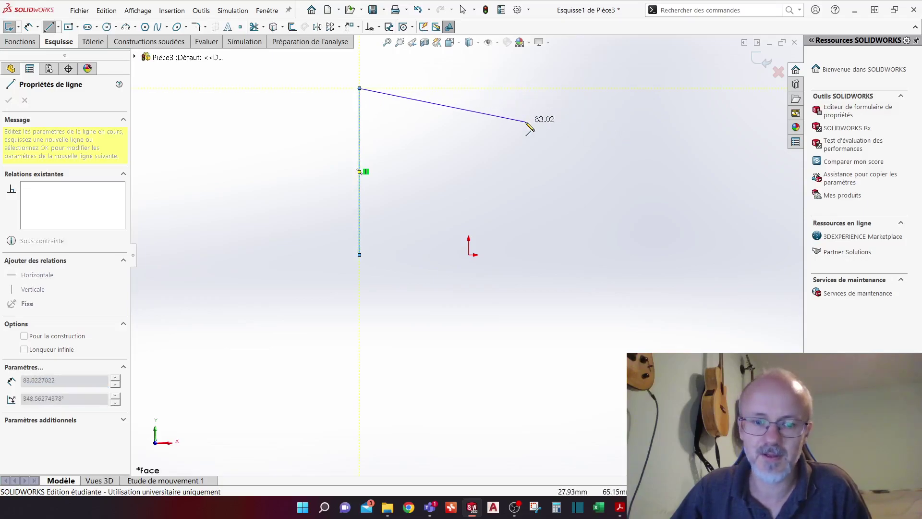
pyautogui.click(670, 164)
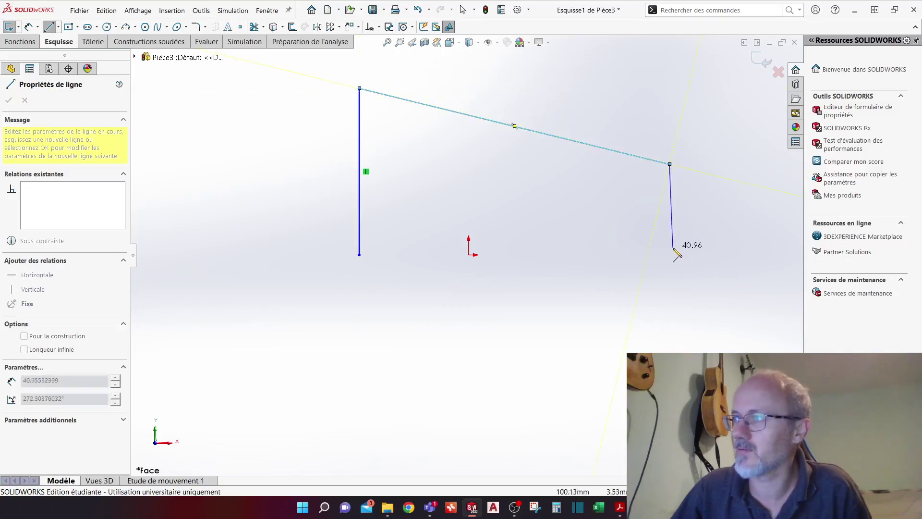
pyautogui.click(670, 250)
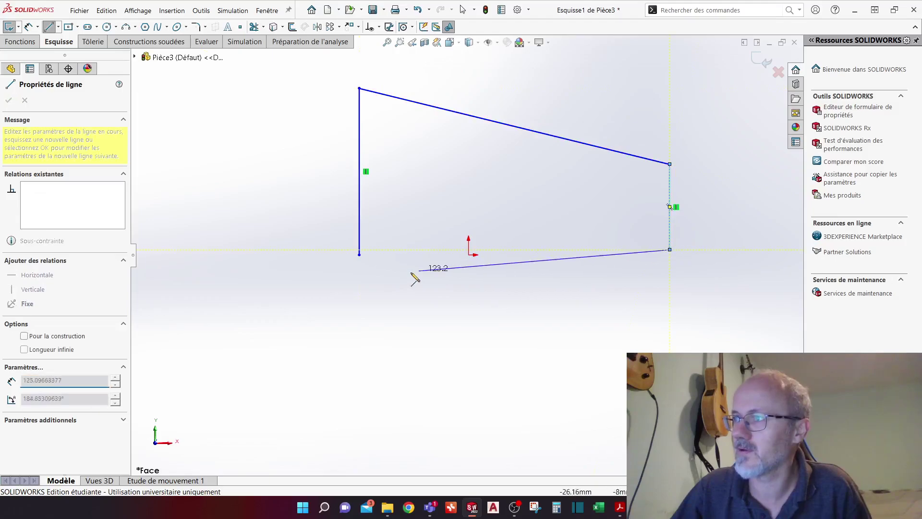
pyautogui.click(359, 255)
pyautogui.press('Escape')
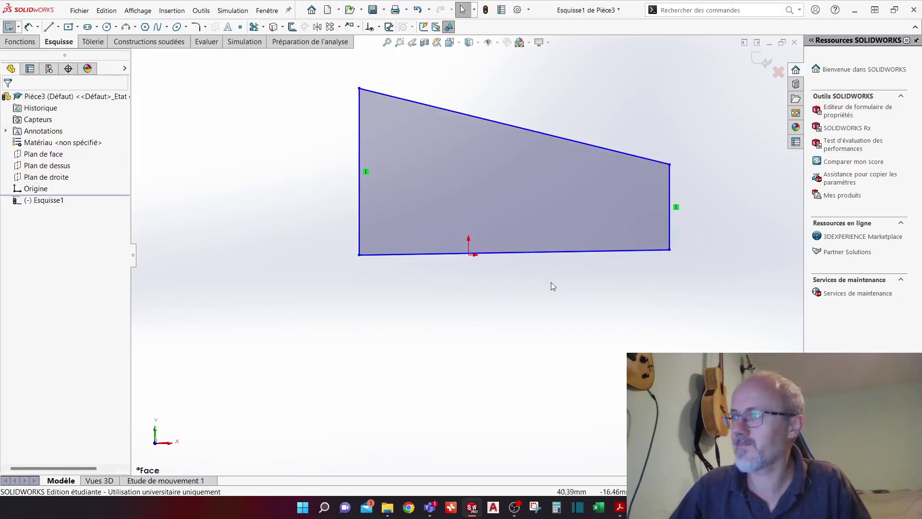
# Add a horizontal relation to the profile's lower line
pyautogui.click(553, 252)
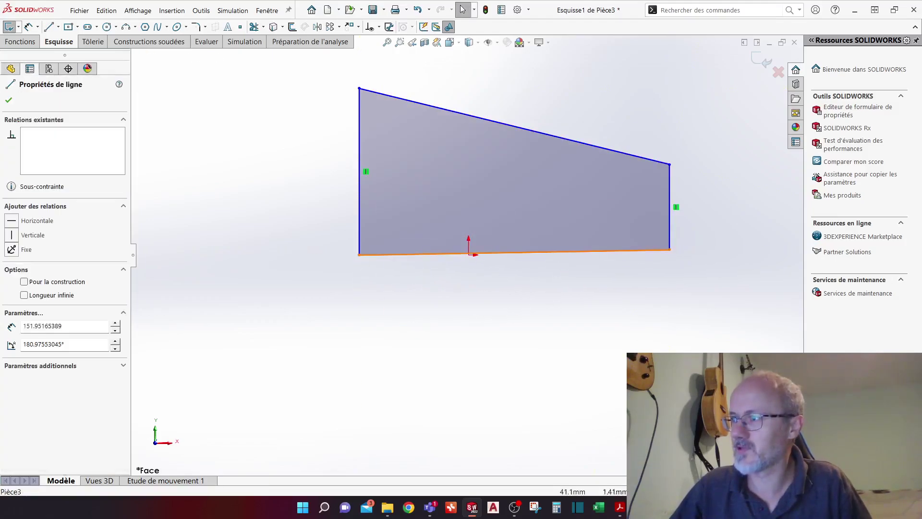
pyautogui.click(449, 259)
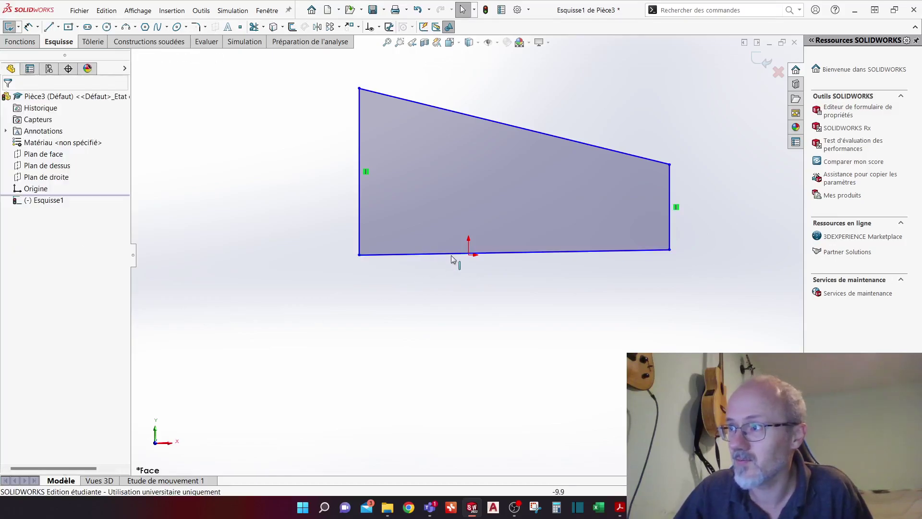
pyautogui.click(514, 253)
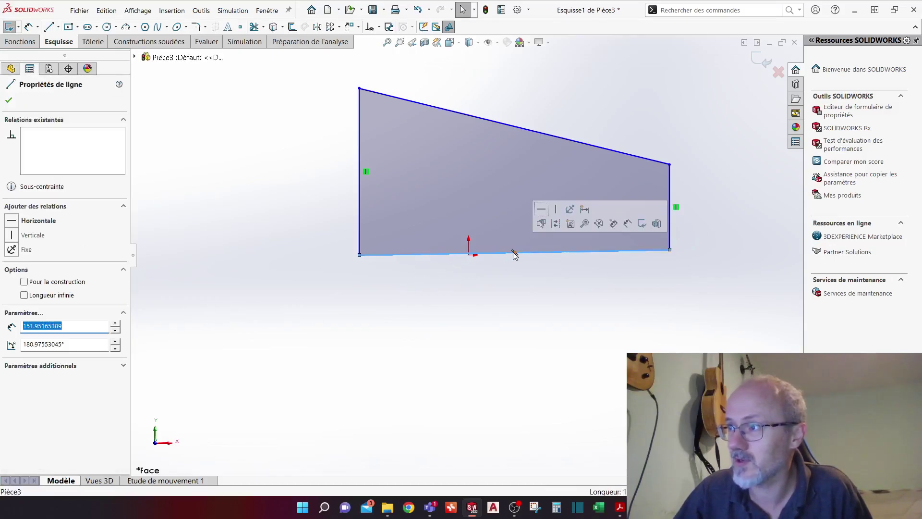
pyautogui.click(15, 224)
pyautogui.click(262, 345)
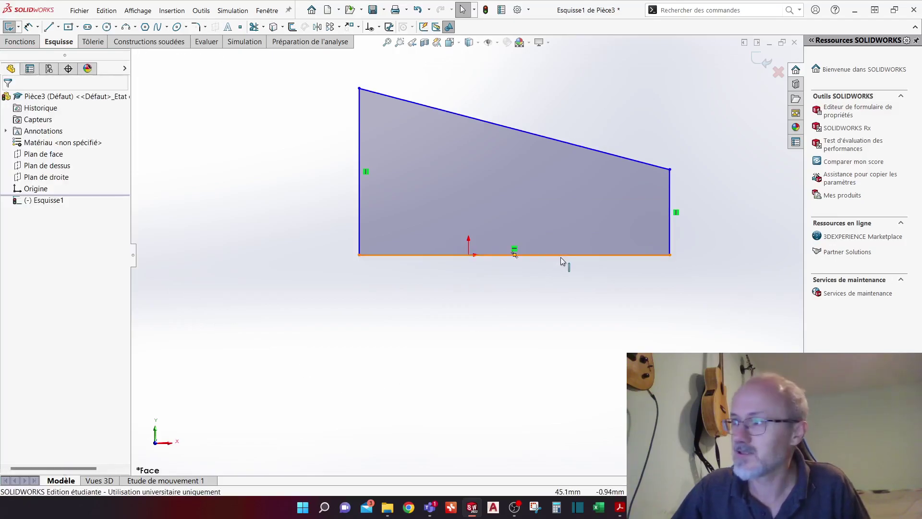
# Add a midpoint relation between the profile's lower line and the origin
pyautogui.click(561, 258)
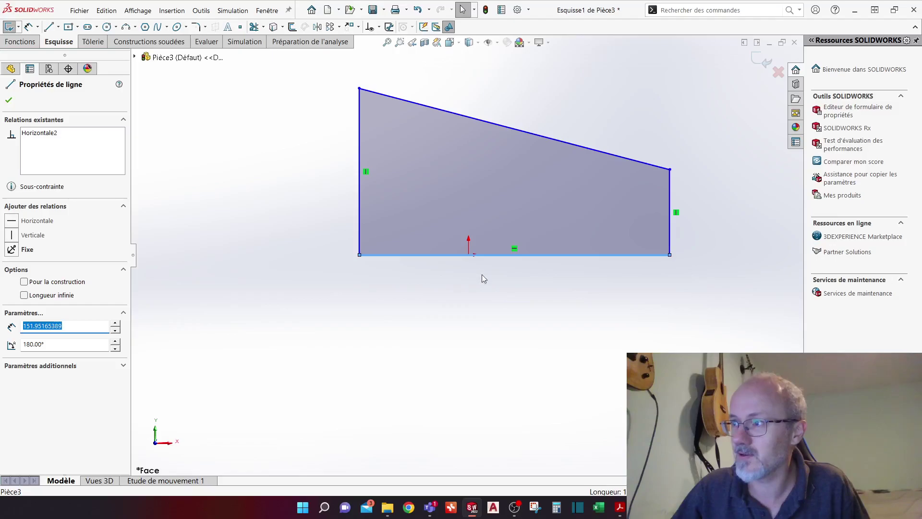
pyautogui.keyDown('ctrl'); pyautogui.click(469, 255); pyautogui.keyUp('ctrl')
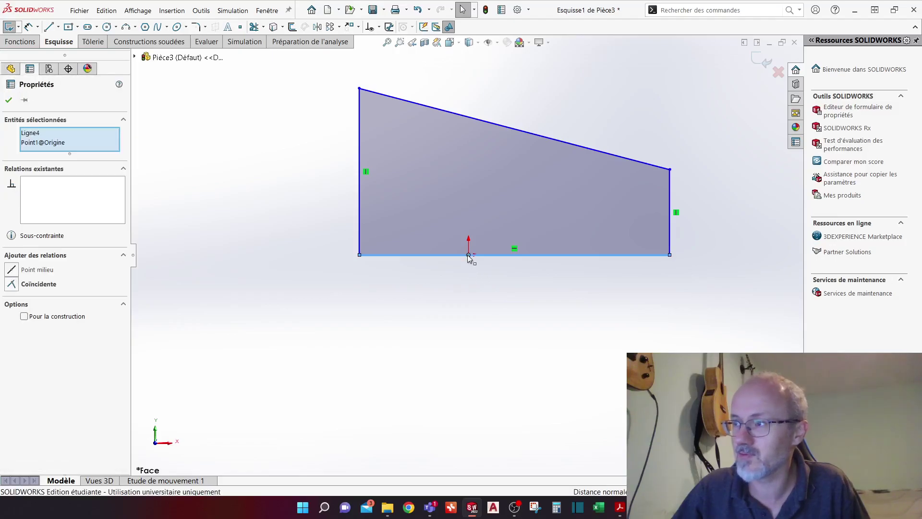
pyautogui.click(11, 271)
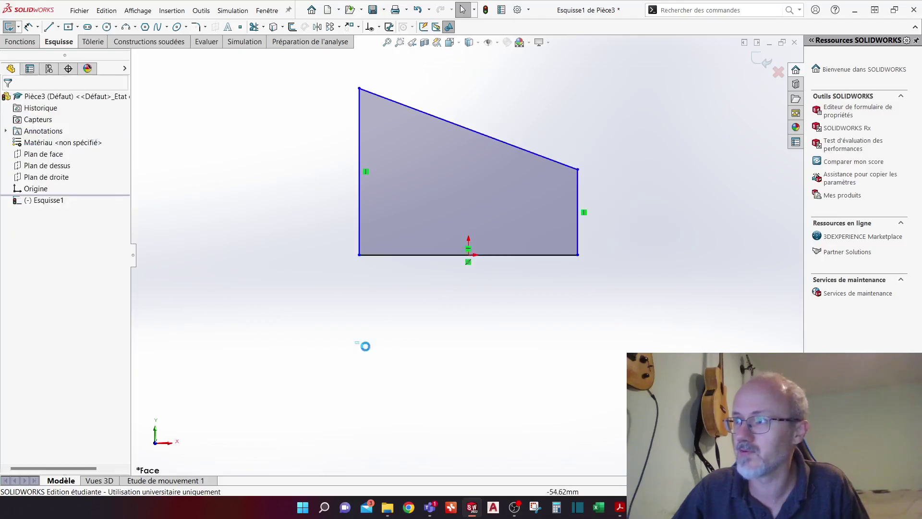
pyautogui.click(333, 341)
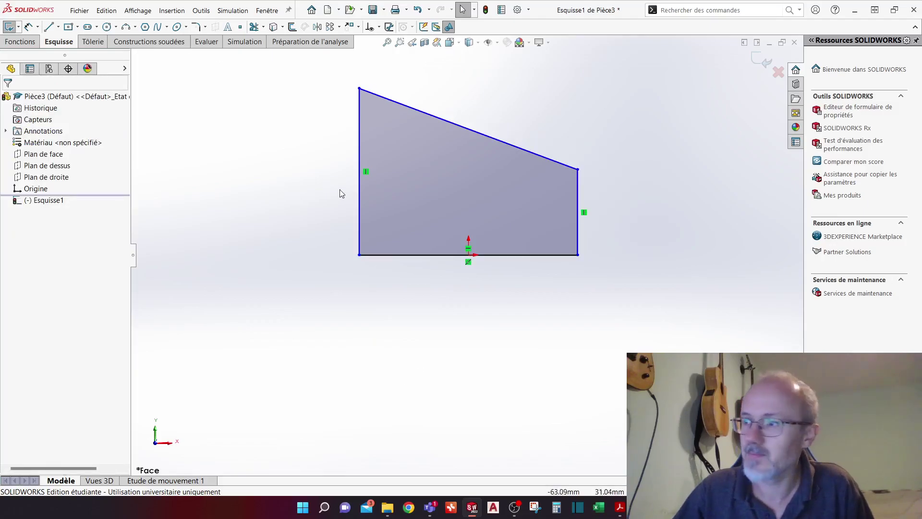
# Dimension the profile's longer vertical side at 45 mm
pyautogui.moveTo(342, 194); pyautogui.dragTo(342, 137, button='right')
pyautogui.click(359, 135)
pyautogui.click(298, 144)
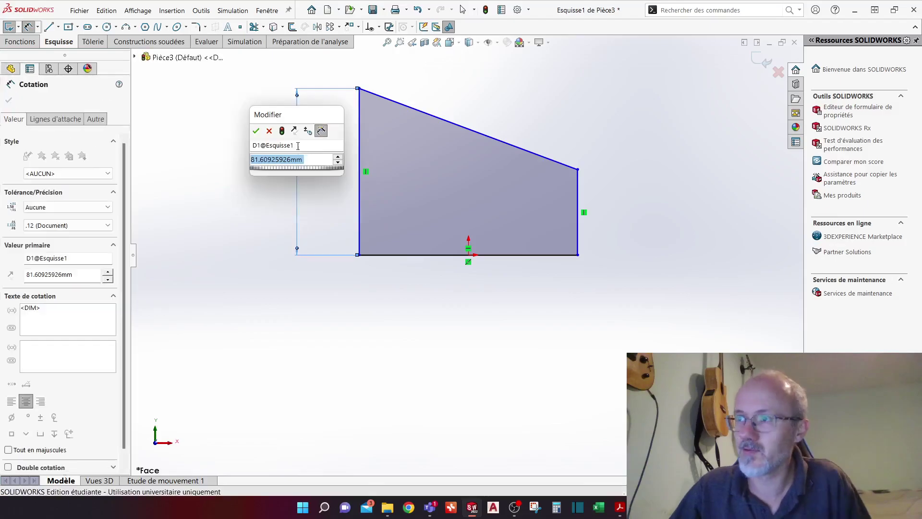
pyautogui.write('45')
pyautogui.press('Return')
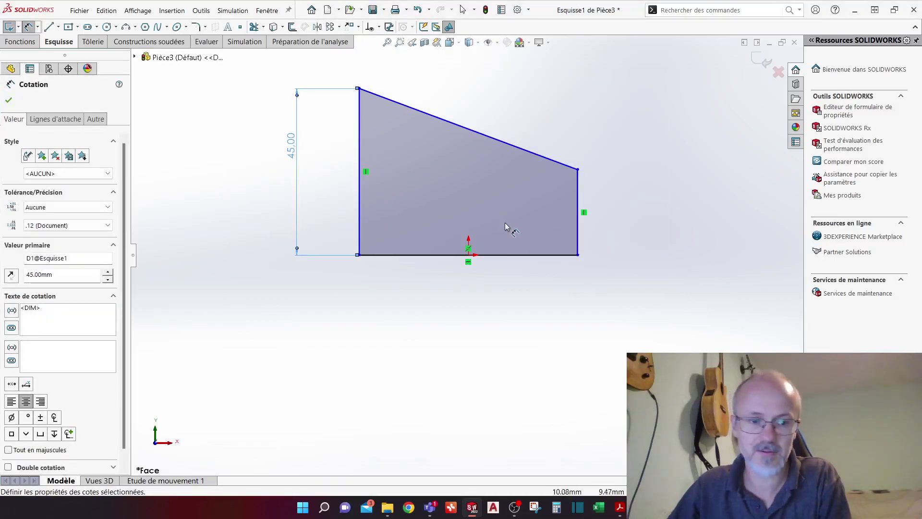
# Dimension the profile's lower line at 80 mm and its shorter vertical side at 20 mm, and finish the sketch
pyautogui.click(509, 254)
pyautogui.click(502, 331)
pyautogui.write('80')
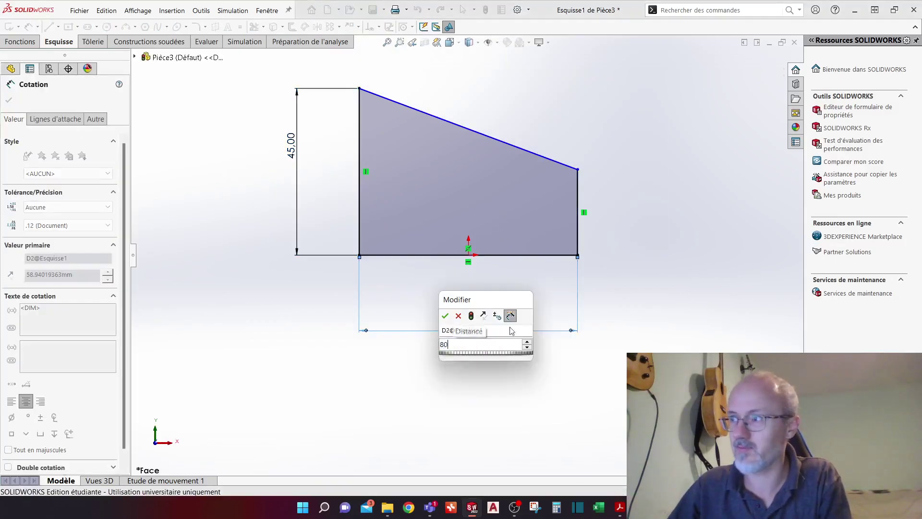
pyautogui.press('Return')
pyautogui.click(618, 212)
pyautogui.click(665, 214)
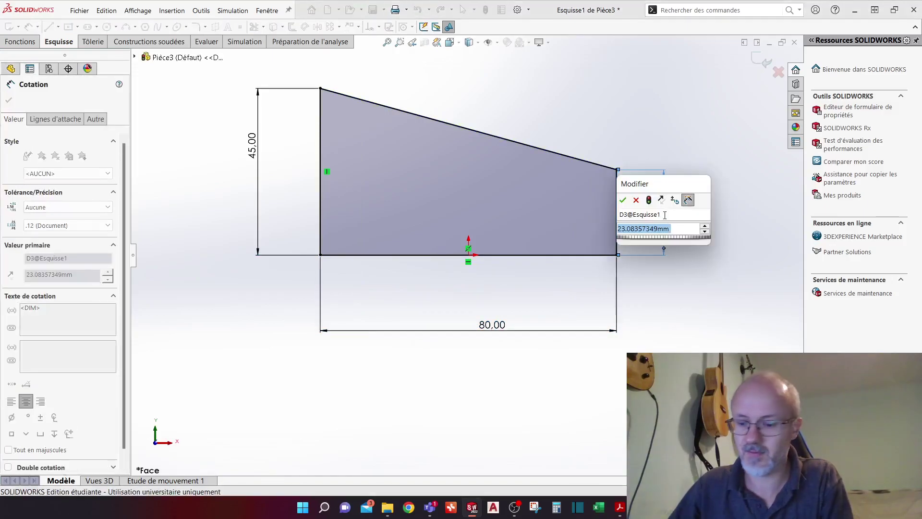
pyautogui.write('20')
pyautogui.press('Return')
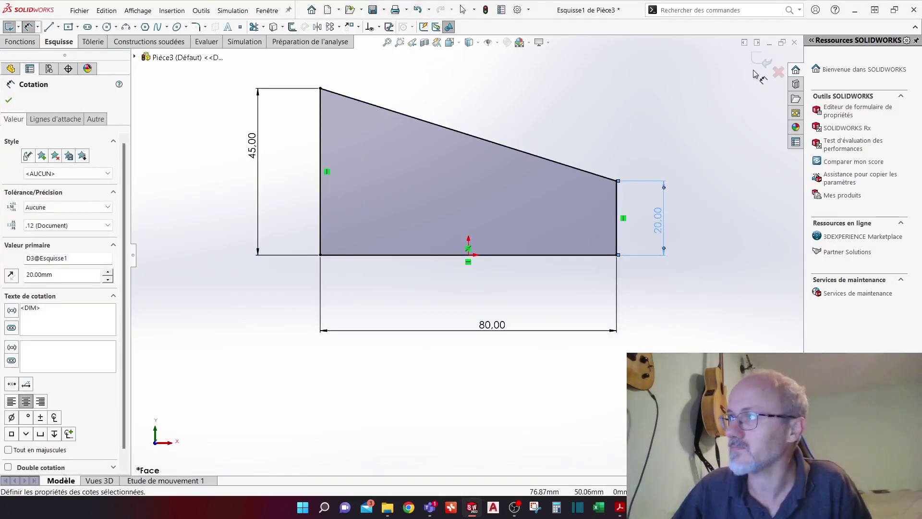
pyautogui.click(760, 64)
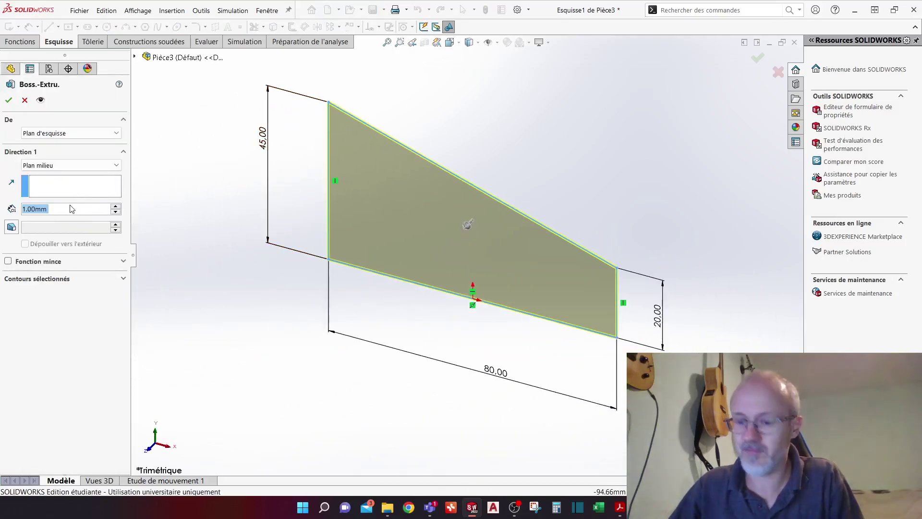
# Extrude the profile 25 mm symmetrically about its sketch plane using the mid-plane (Plan milieu) condition
pyautogui.write('25')
pyautogui.press('Return')
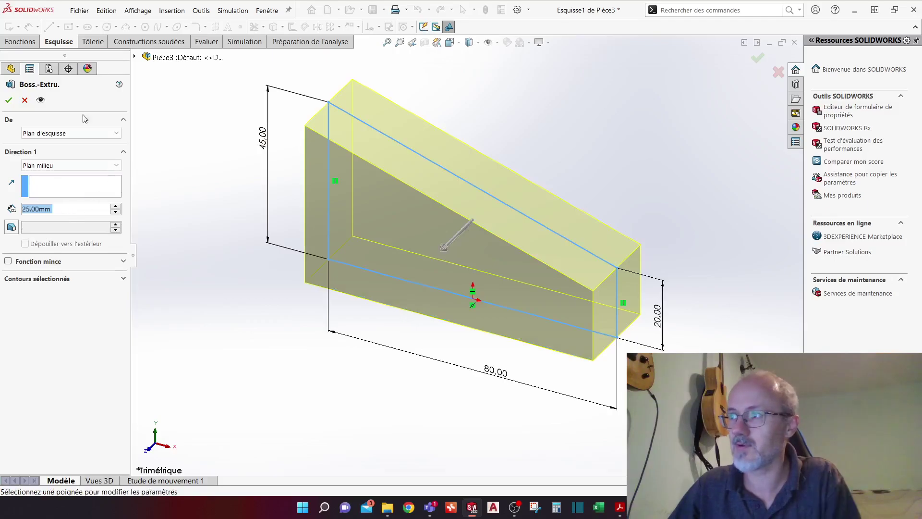
pyautogui.click(8, 100)
pyautogui.click(187, 191)
pyautogui.scroll(1, 188, 192)
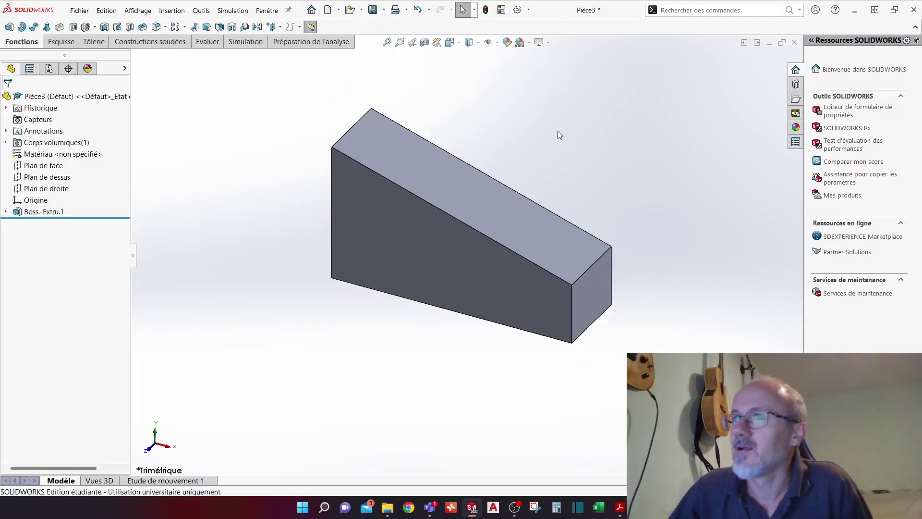
# Start a counterbored hole on the sloping face and place its centre level with the origin, about 9.6 mm towards the shorter end
pyautogui.click(85, 28)
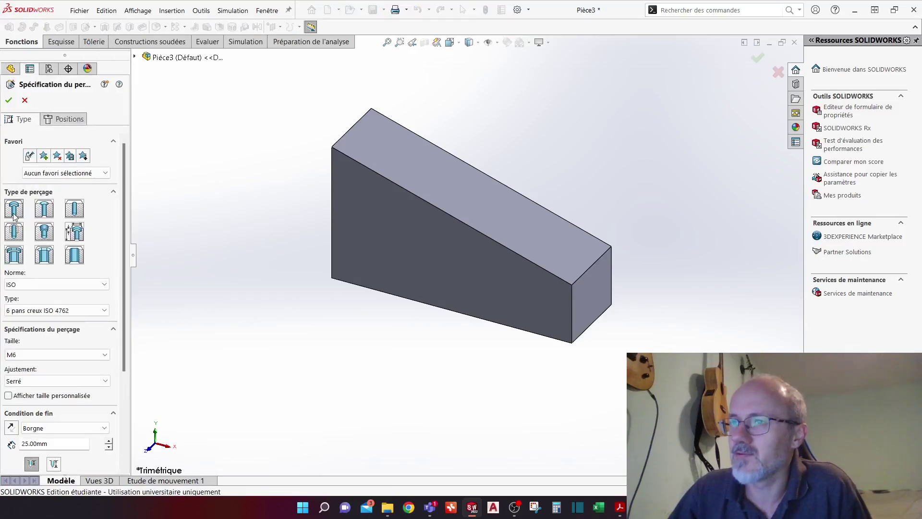
pyautogui.click(63, 119)
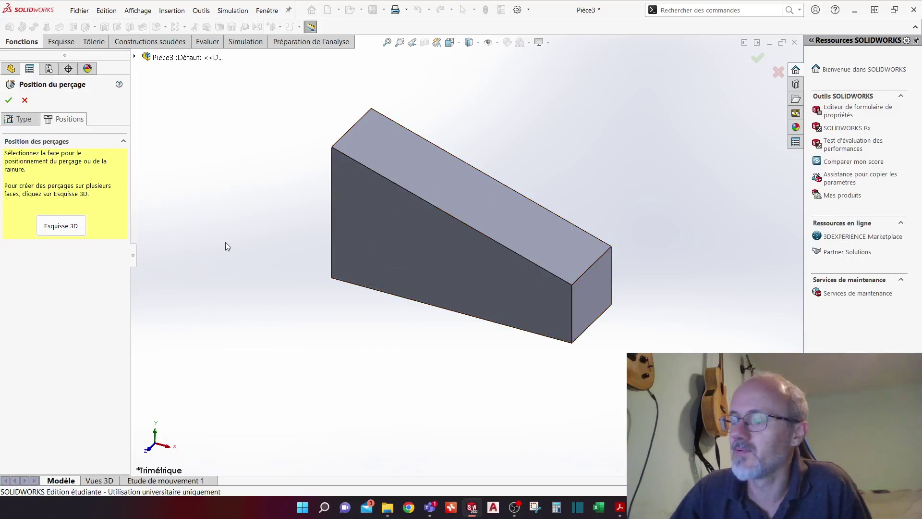
pyautogui.click(434, 179)
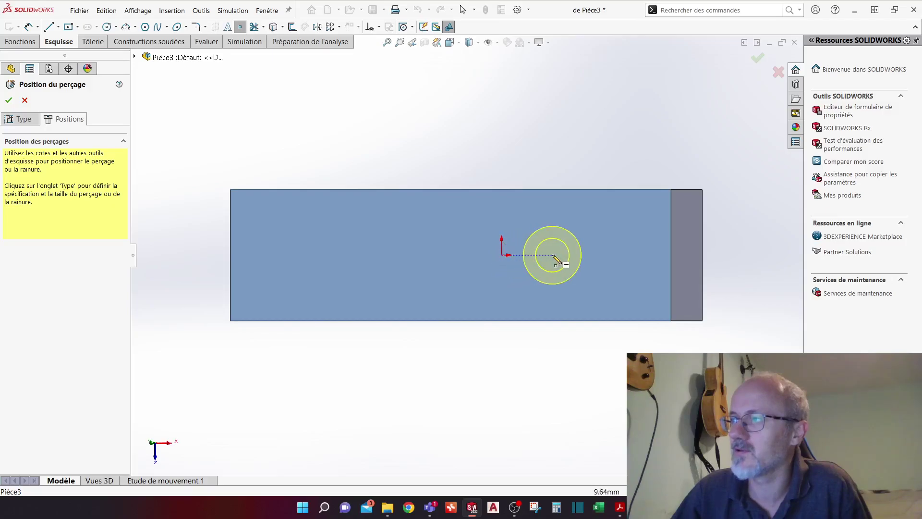
pyautogui.click(553, 255)
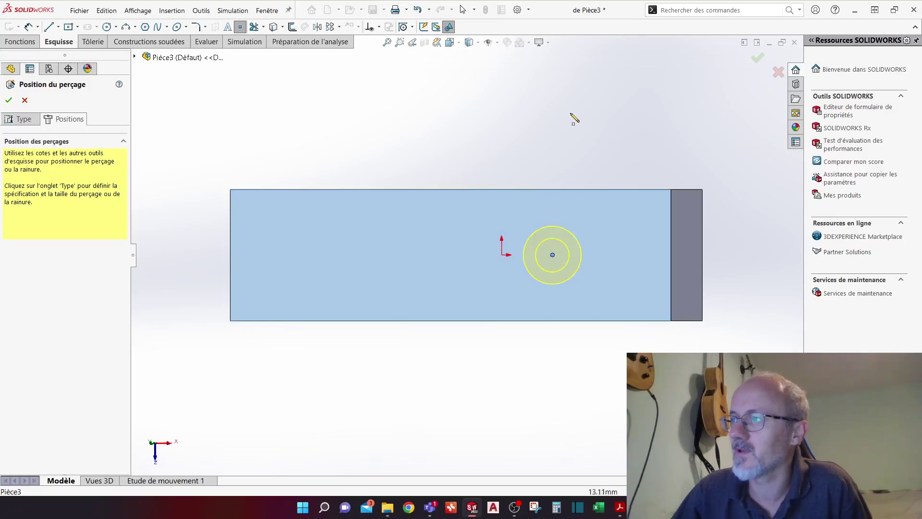
pyautogui.press('Escape')
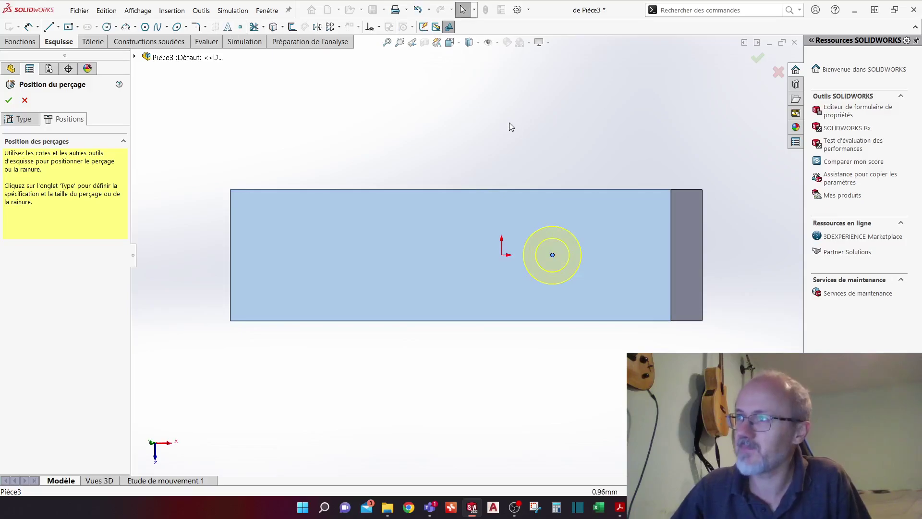
# Dimension the hole's centre at 25 mm from the sloping face's lower end edge
pyautogui.moveTo(515, 143); pyautogui.dragTo(518, 103, button='right')
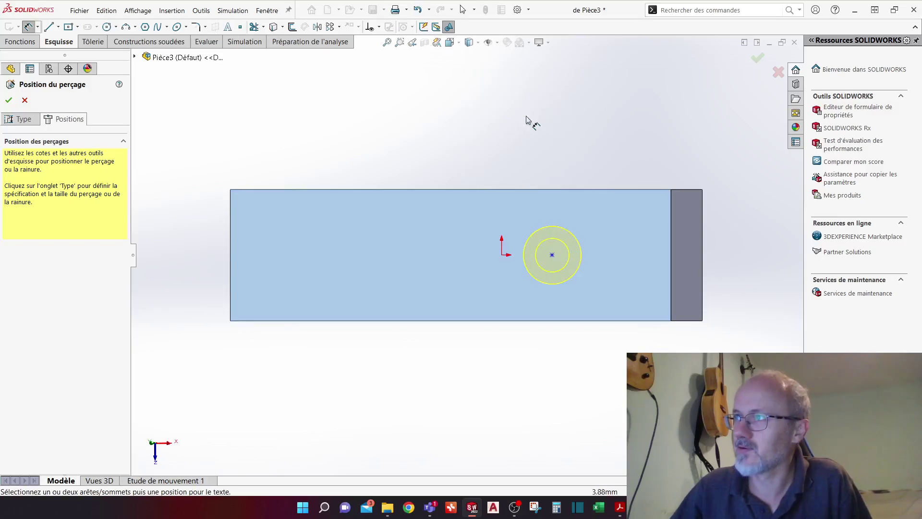
pyautogui.click(552, 255)
pyautogui.click(671, 246)
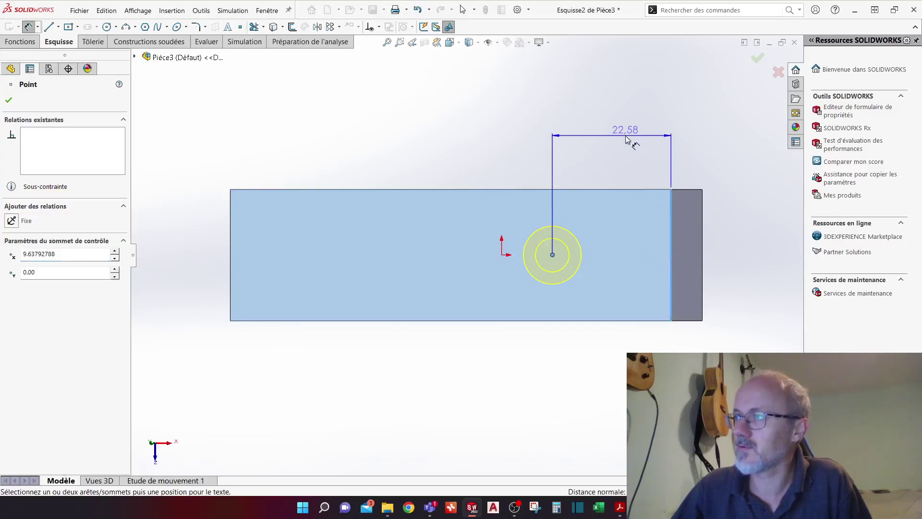
pyautogui.click(626, 136)
pyautogui.write('25')
pyautogui.press('Return')
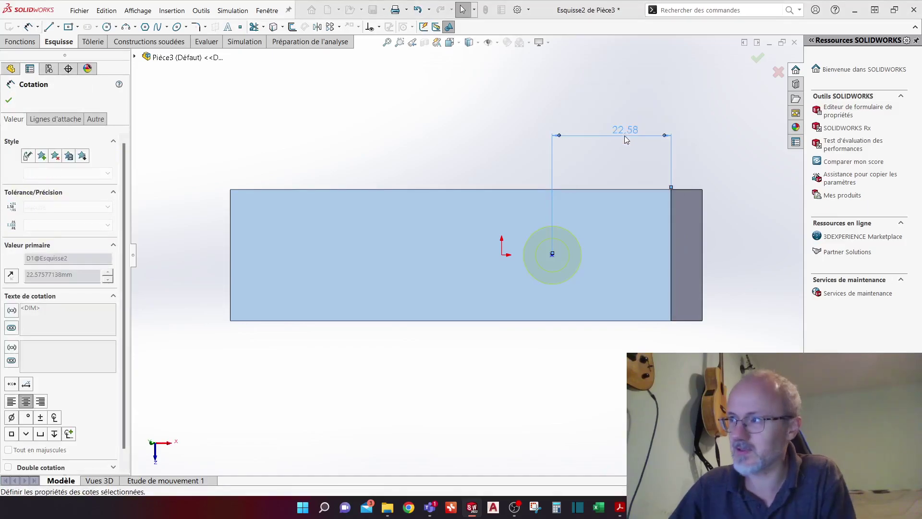
pyautogui.press('Escape')
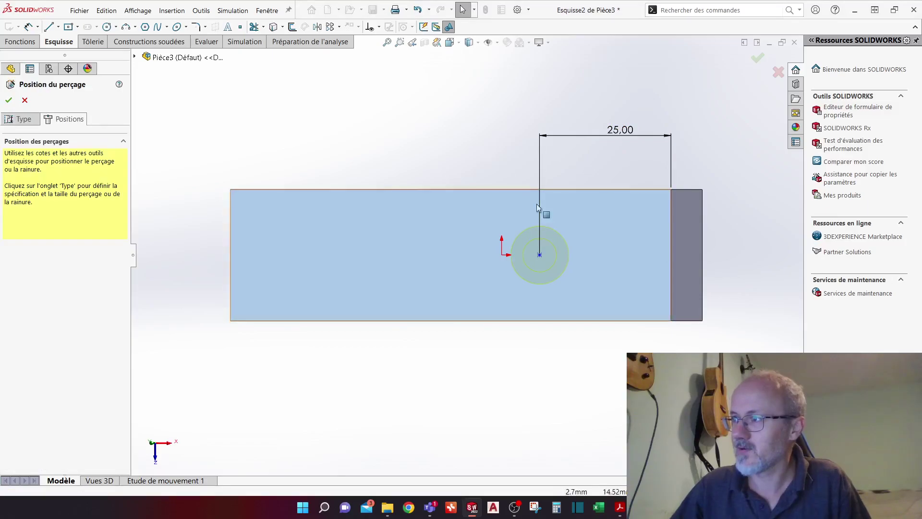
# Try to align the hole's centre with the midpoint of the sloping face's lower end edge using coincident and pierce relations
pyautogui.click(539, 255)
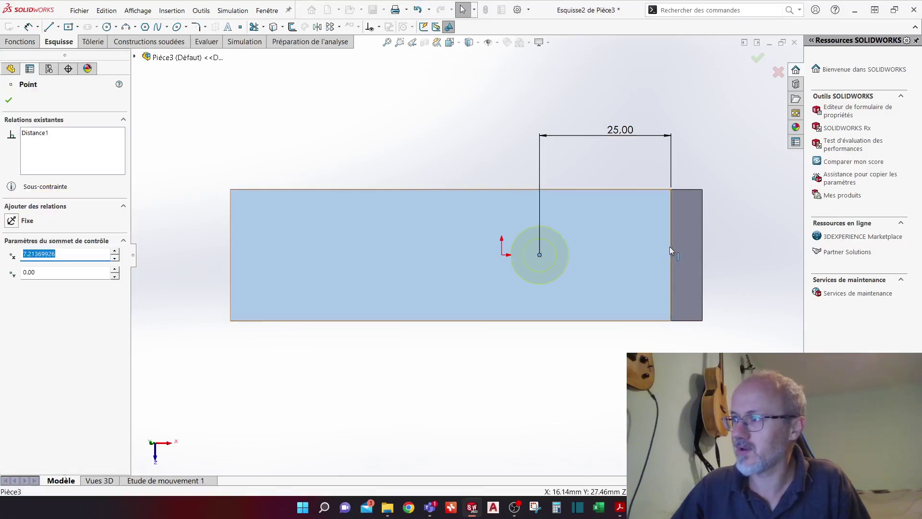
pyautogui.keyDown('ctrl'); pyautogui.click(671, 246); pyautogui.keyUp('ctrl')
pyautogui.rightClick(671, 246)
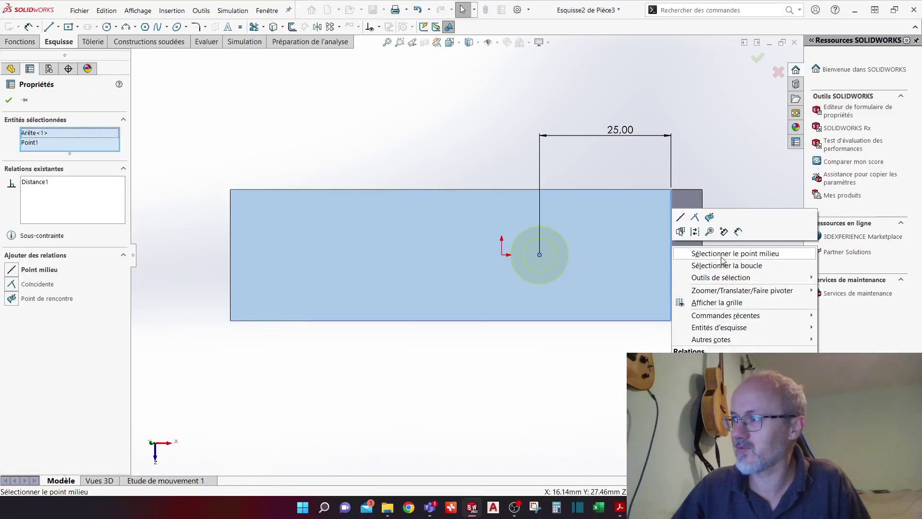
pyautogui.click(735, 253)
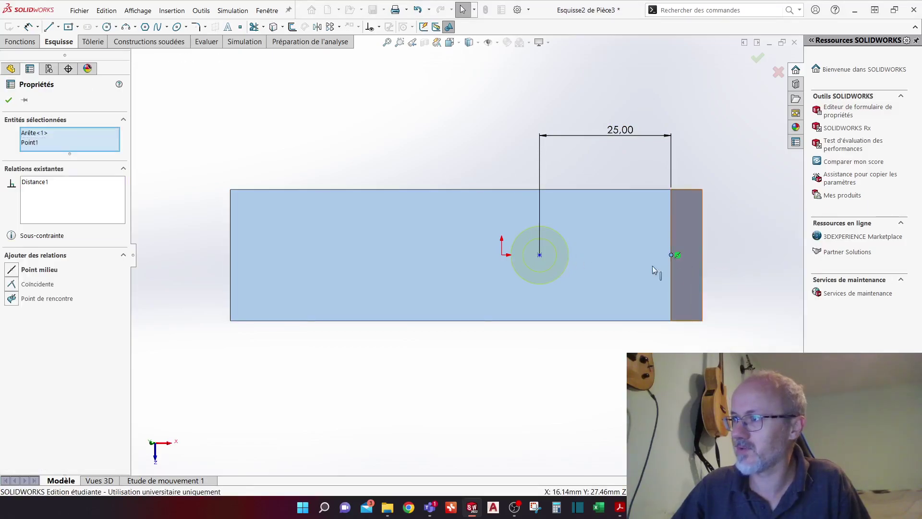
pyautogui.click(11, 284)
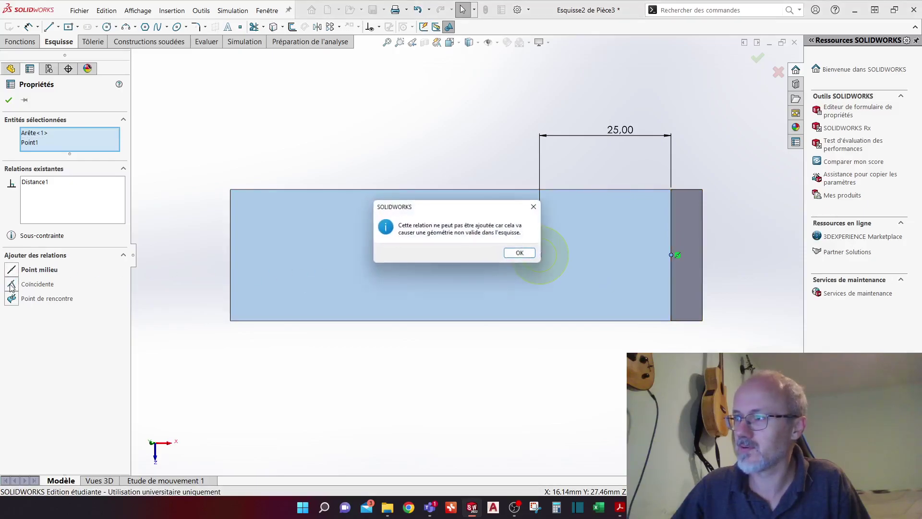
pyautogui.press('Return')
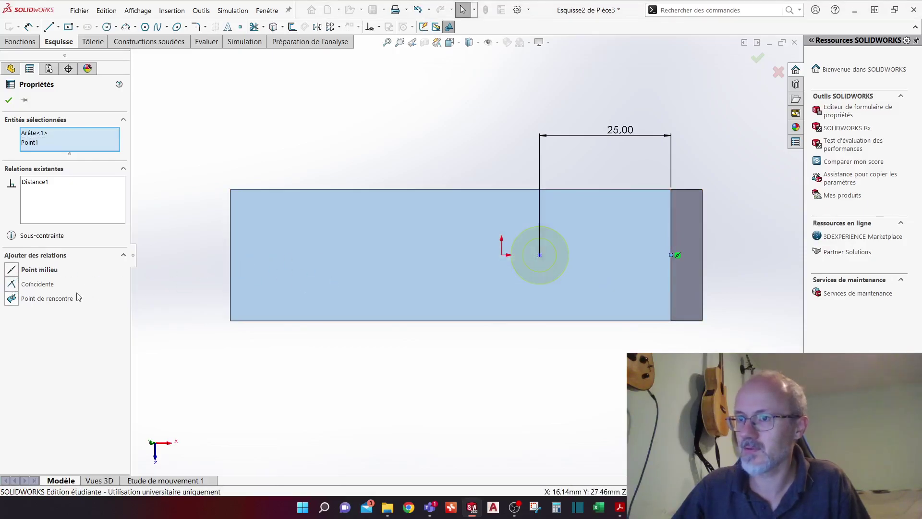
pyautogui.click(12, 299)
pyautogui.press('Return')
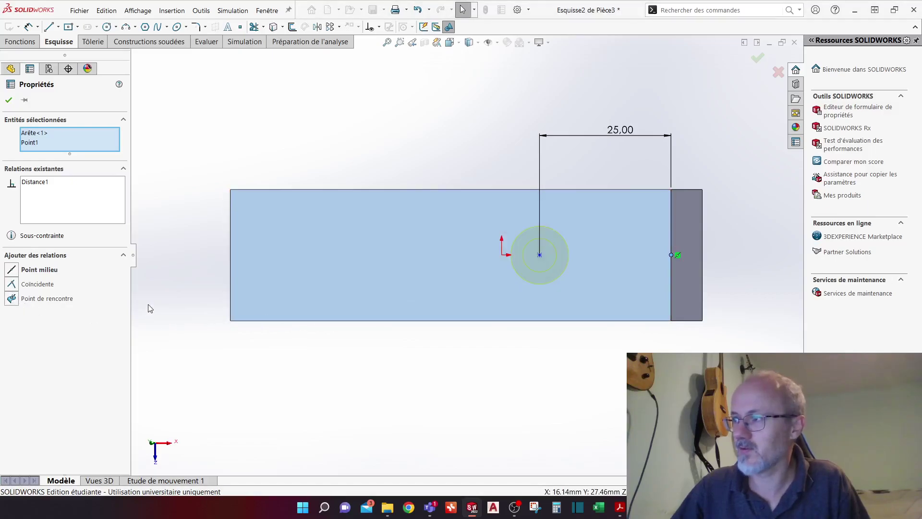
pyautogui.press('Escape')
# Draw a horizontal construction line from the hole's centre to the midpoint of the sloping face's lower end edge
pyautogui.moveTo(166, 254); pyautogui.dragTo(187, 276, button='right')
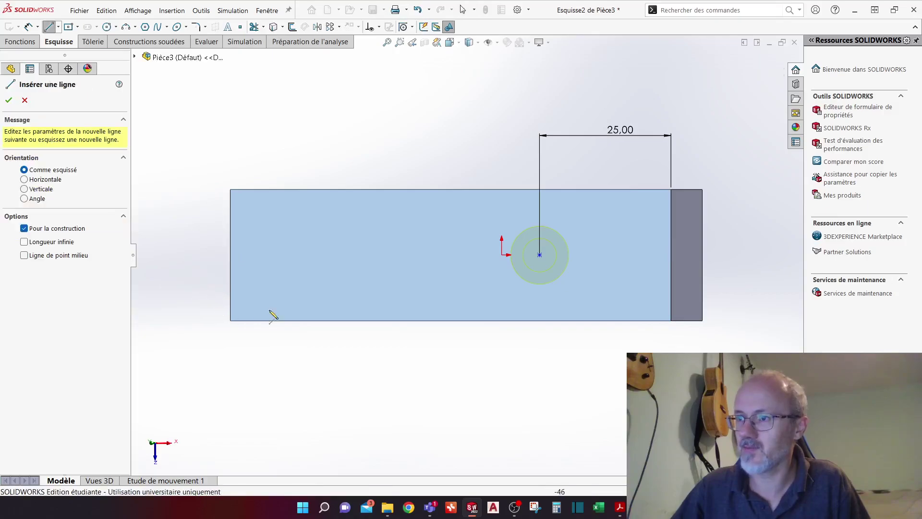
pyautogui.click(540, 255)
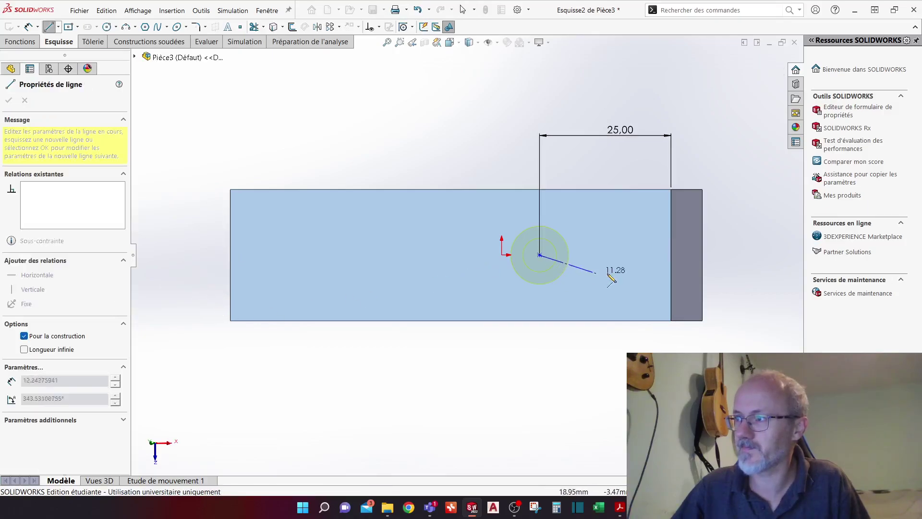
pyautogui.click(671, 255)
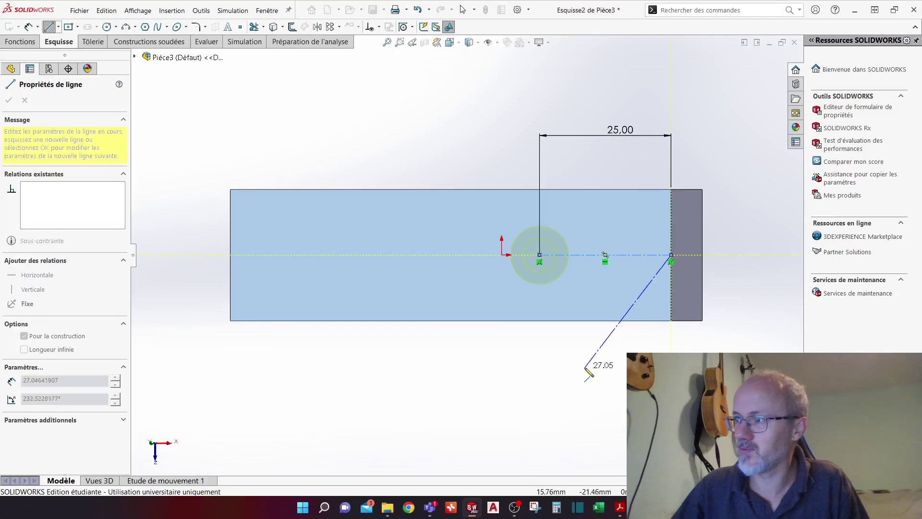
pyautogui.press('Escape')
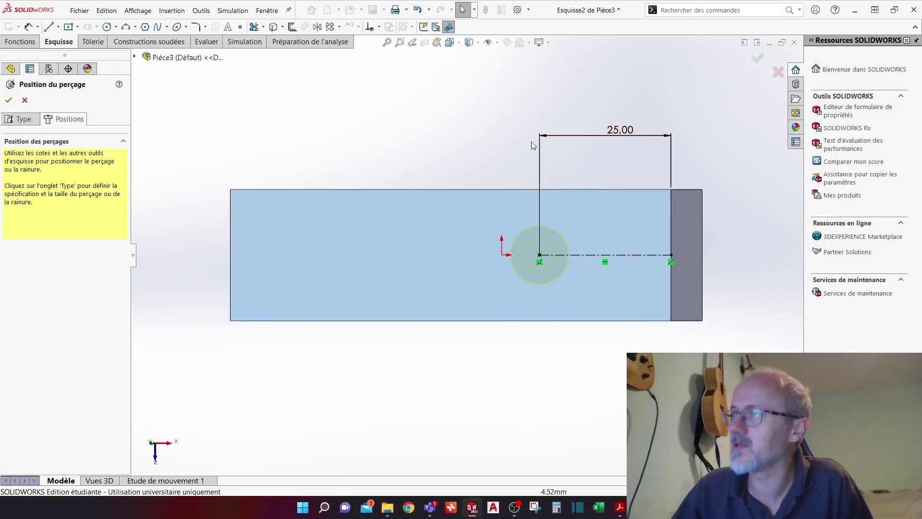
# Specify the counterbored hole as type 6 pans creux ISO 4762 with the Serré fit and create it
pyautogui.moveTo(568, 194); pyautogui.dragTo(358, 273, button='middle')
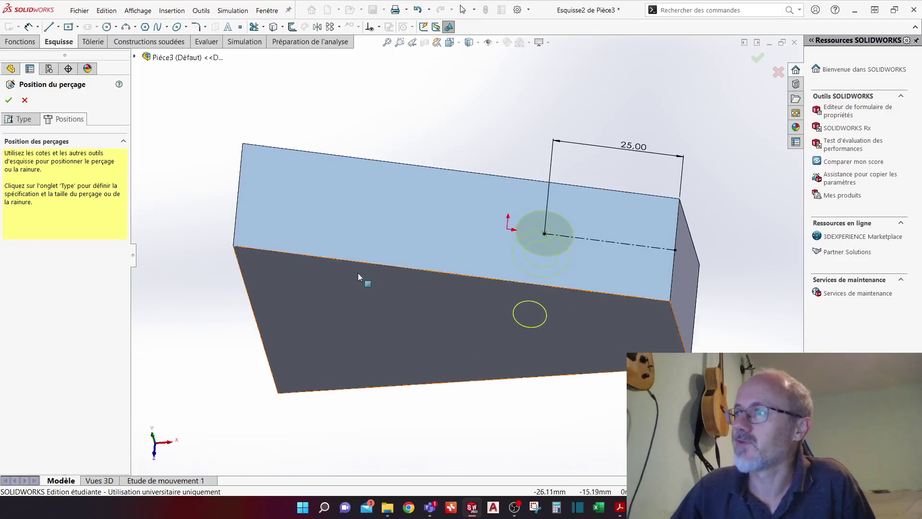
pyautogui.click(19, 119)
pyautogui.scroll(-3, 52, 284)
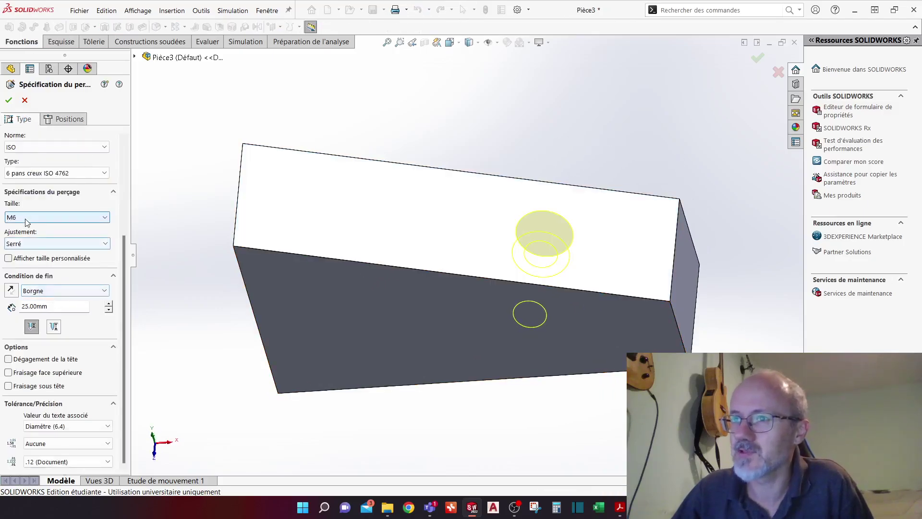
pyautogui.click(33, 174)
pyautogui.click(27, 184)
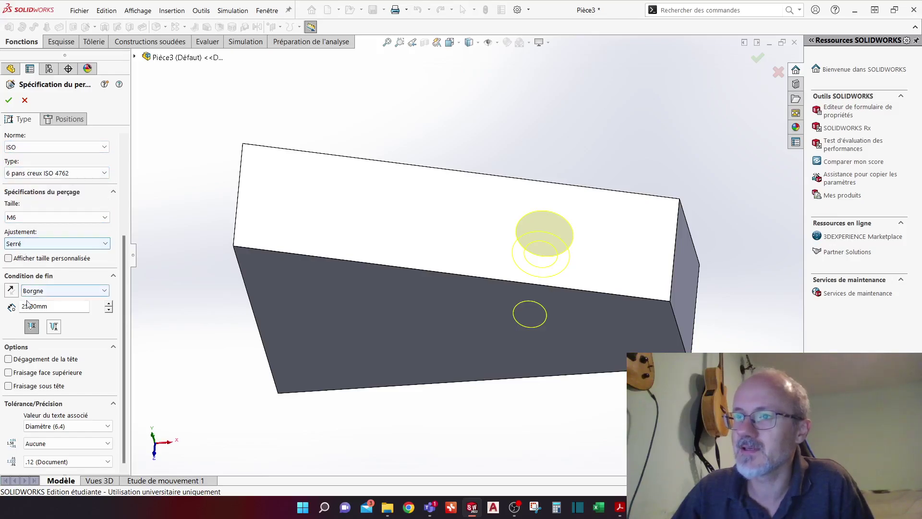
pyautogui.click(21, 245)
pyautogui.click(26, 254)
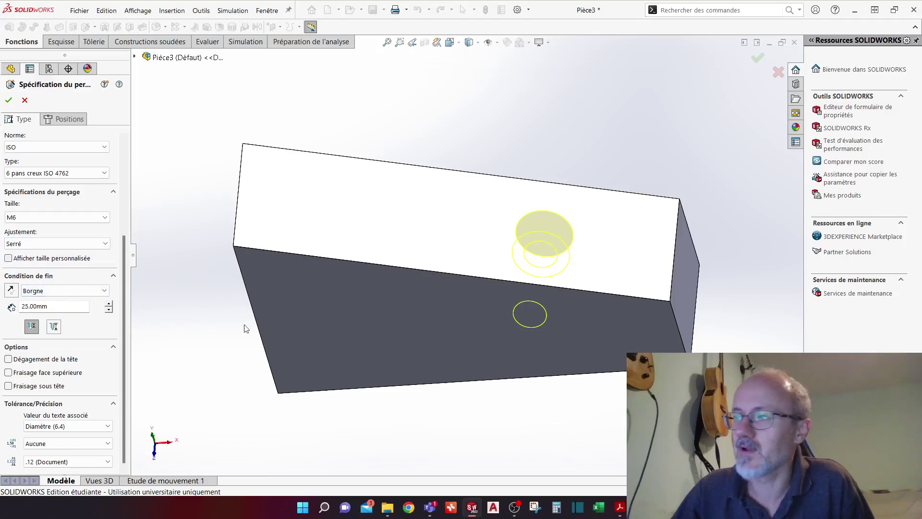
pyautogui.moveTo(221, 329); pyautogui.dragTo(269, 221, button='middle')
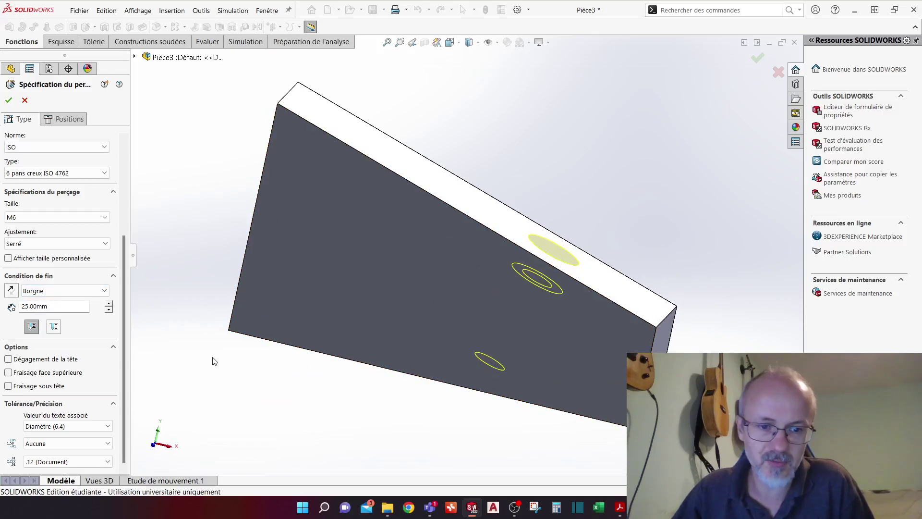
pyautogui.click(10, 102)
pyautogui.moveTo(580, 187); pyautogui.dragTo(532, 243, button='middle')
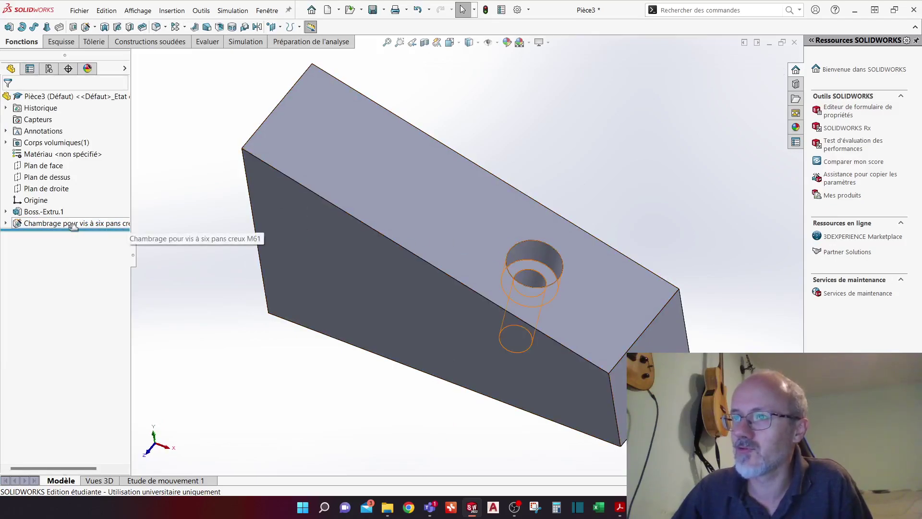
# Start a linear pattern of the counterbored hole, using the sloping face's long front edge as direction 1
pyautogui.click(175, 27)
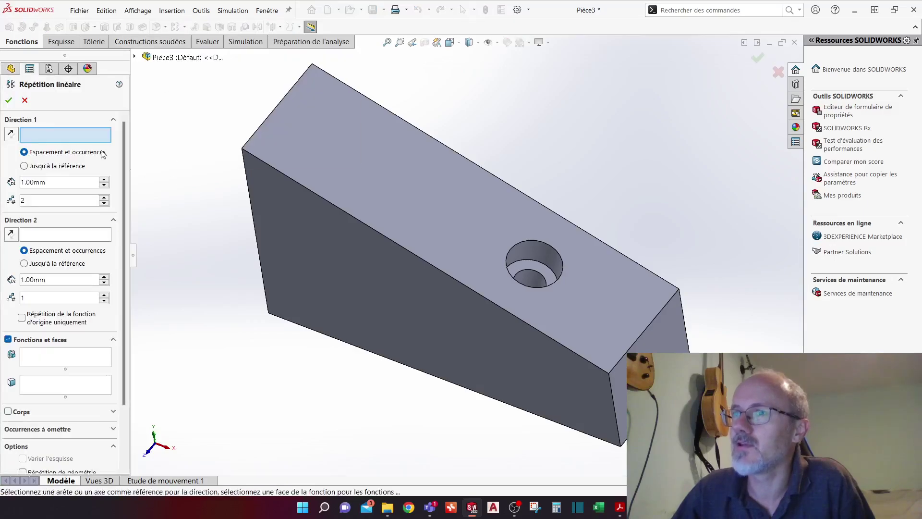
pyautogui.moveTo(307, 313); pyautogui.dragTo(457, 241, button='middle')
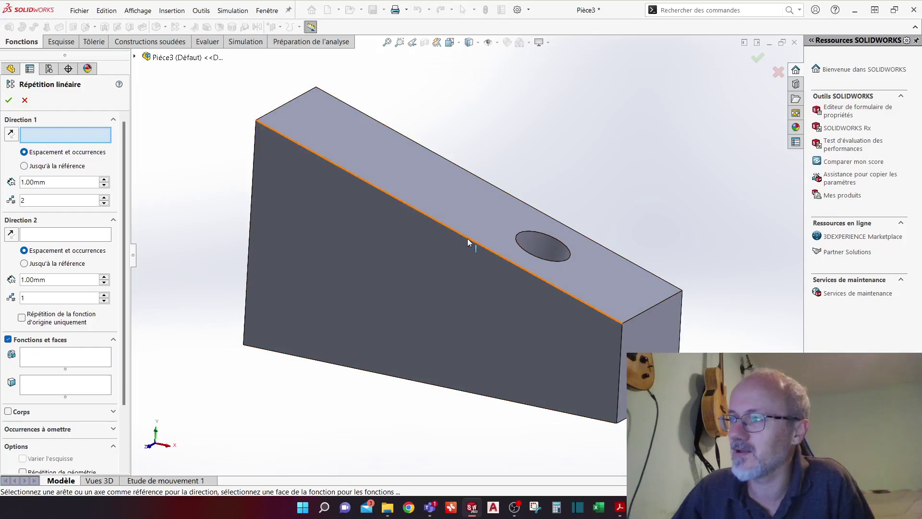
pyautogui.click(468, 242)
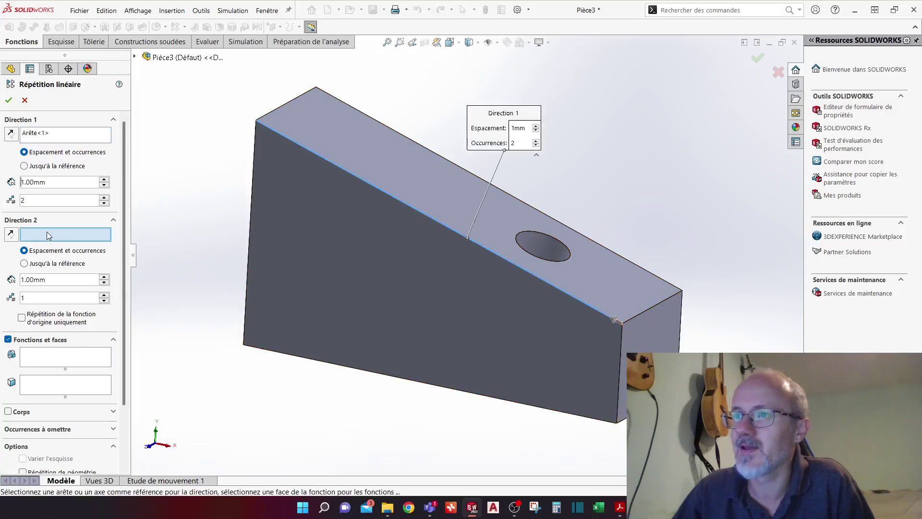
pyautogui.click(41, 356)
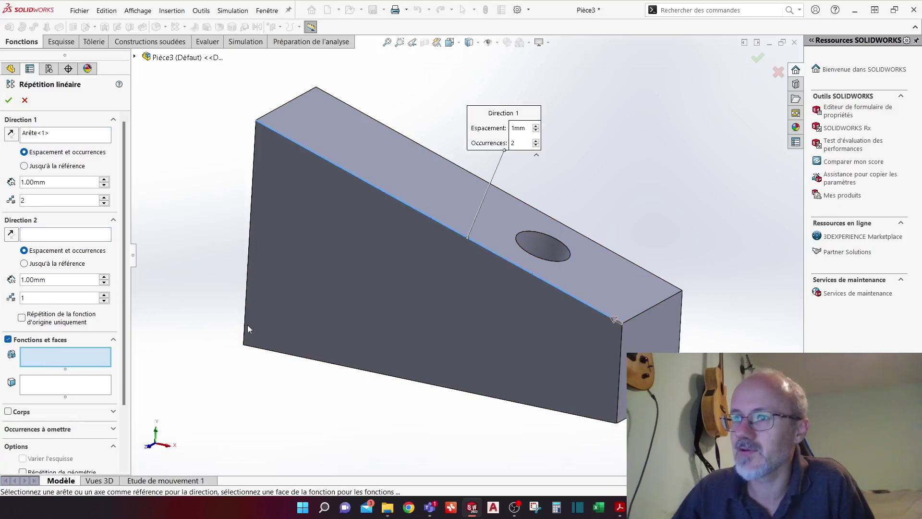
pyautogui.click(545, 245)
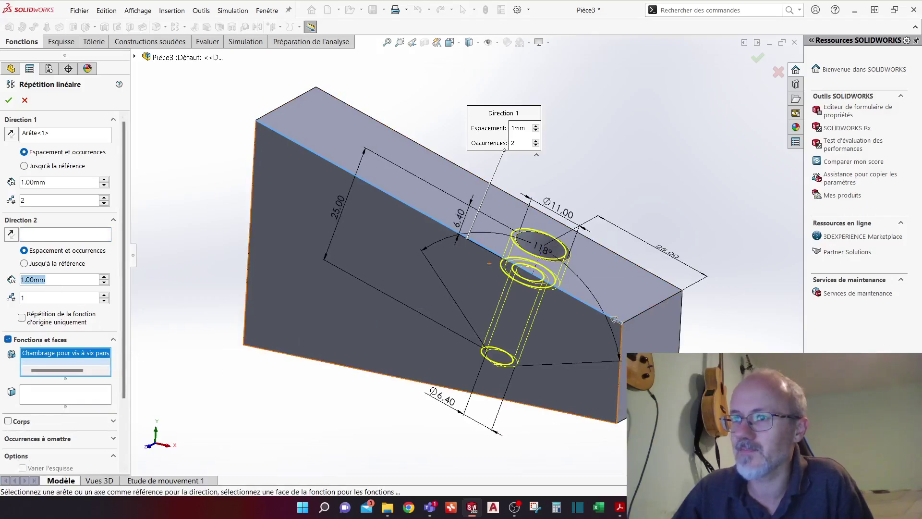
# Set the hole pattern's spacing to 30 mm for both direction 1 and direction 2
pyautogui.write('30')
pyautogui.press('Return')
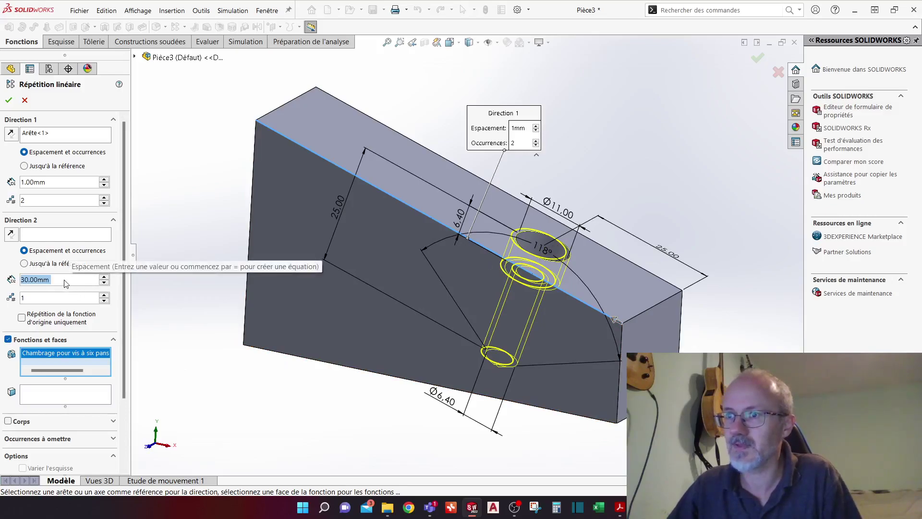
pyautogui.click(48, 182)
pyautogui.write('30')
pyautogui.press('Return')
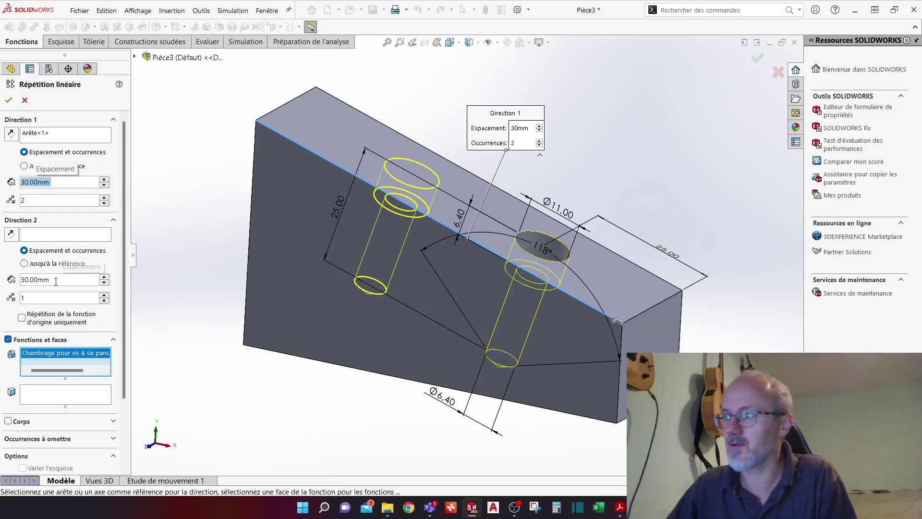
pyautogui.click(56, 280)
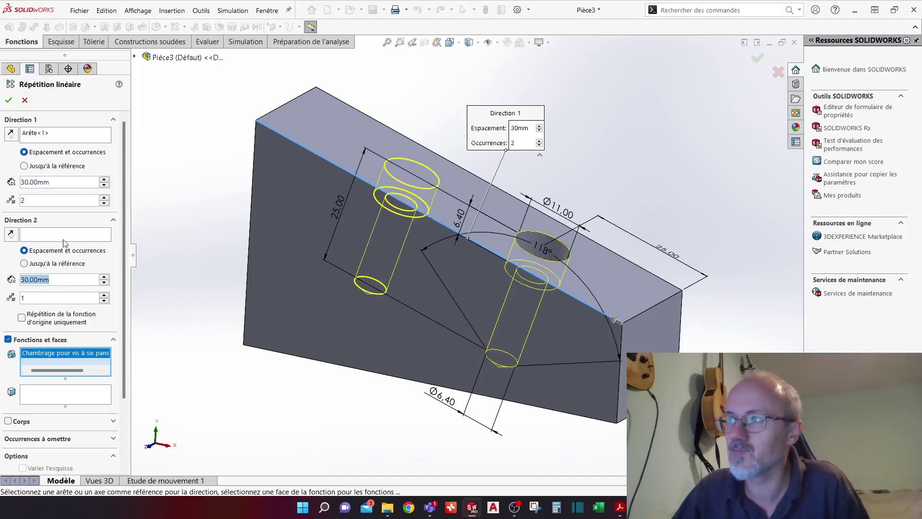
# Try the wedge's bottom edge as the pattern's direction 1 reference, then remove it from the selection
pyautogui.click(54, 136)
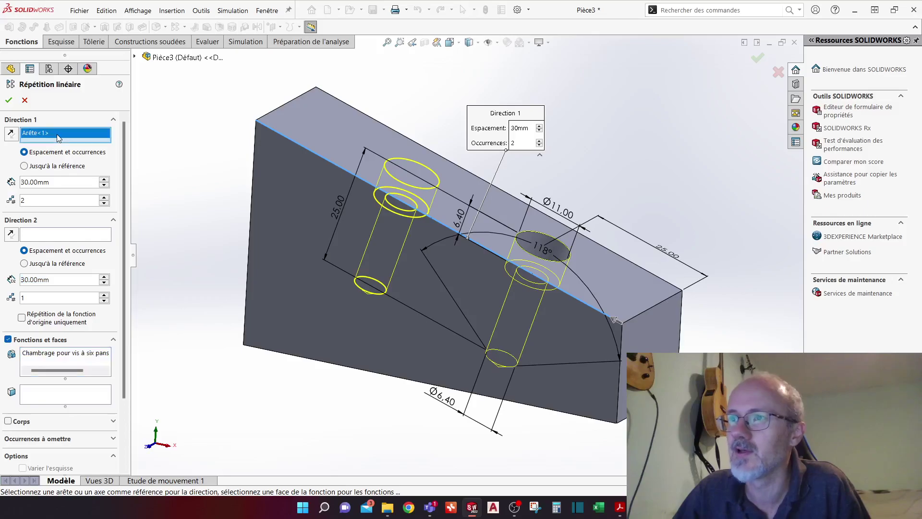
pyautogui.moveTo(449, 298); pyautogui.dragTo(446, 252, button='middle')
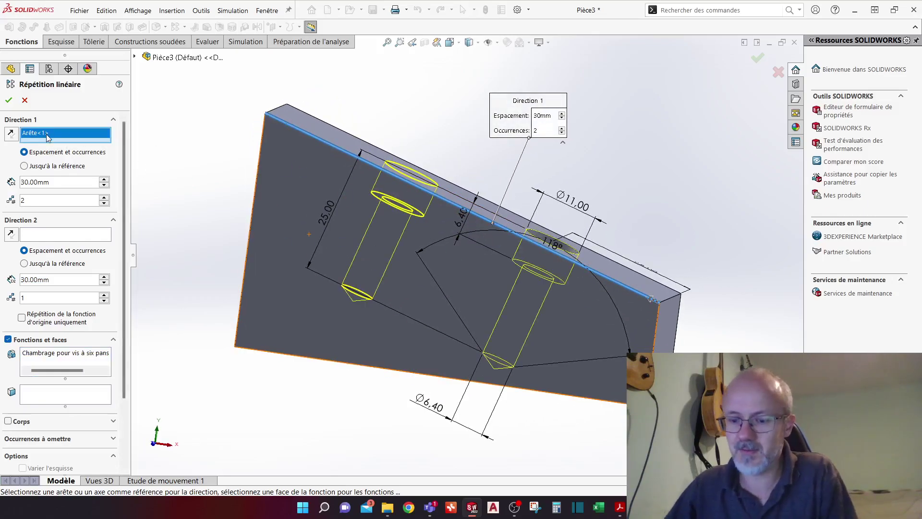
pyautogui.press('Delete')
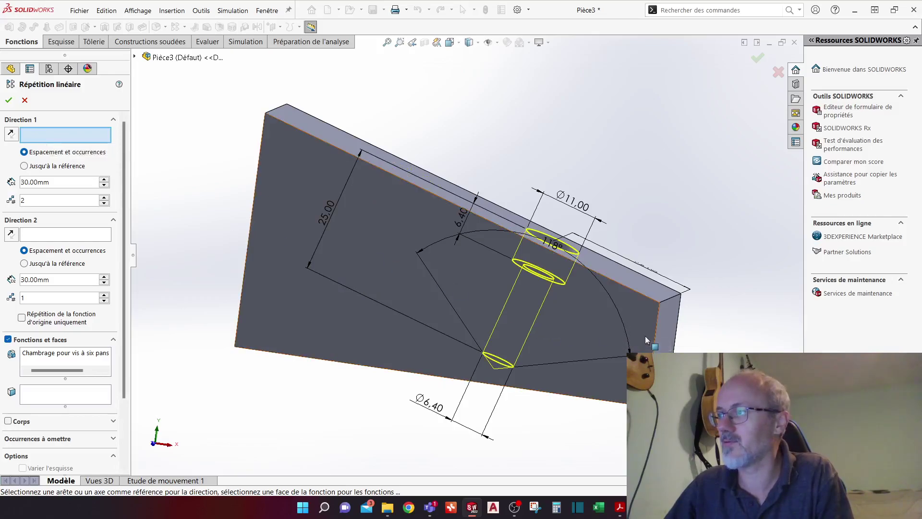
pyautogui.click(563, 394)
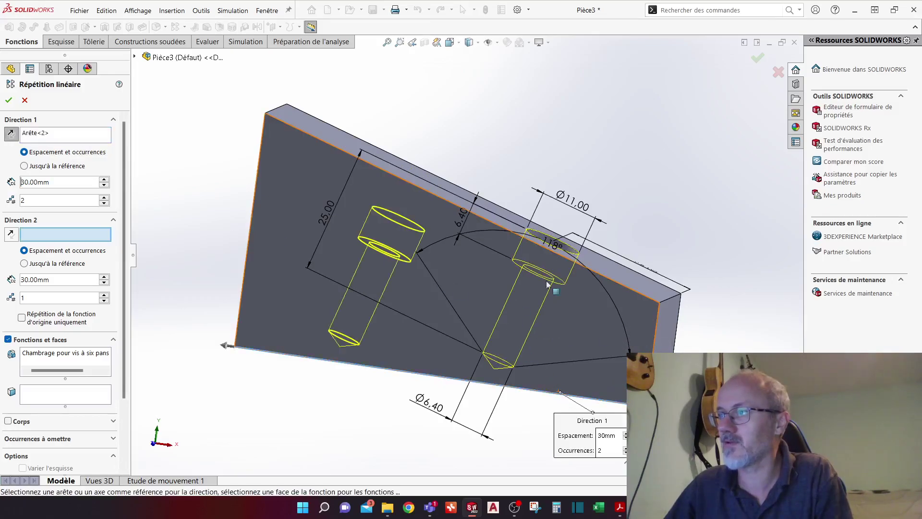
pyautogui.moveTo(256, 295); pyautogui.dragTo(238, 304, button='middle')
pyautogui.click(39, 133)
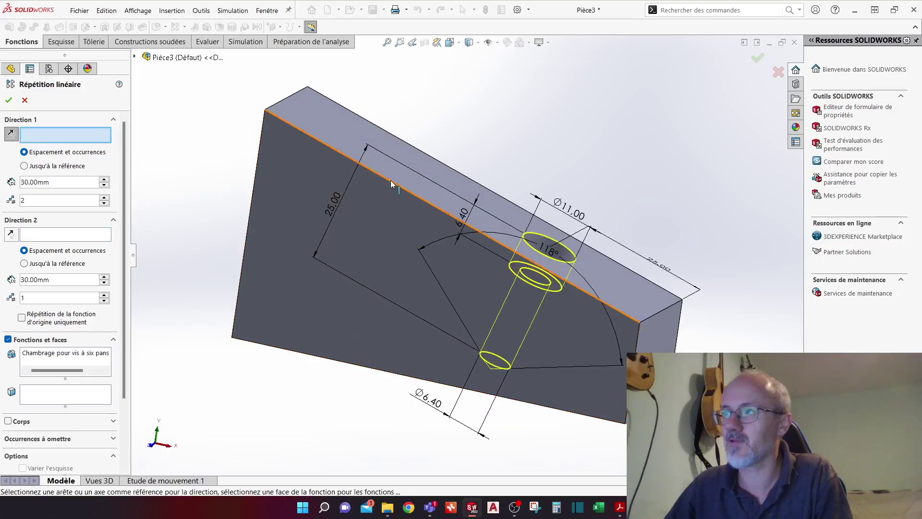
# Pattern the hole along the sloping face's long front edge, directed up the slope, and create the linear pattern
pyautogui.click(376, 174)
pyautogui.click(11, 135)
pyautogui.click(11, 135)
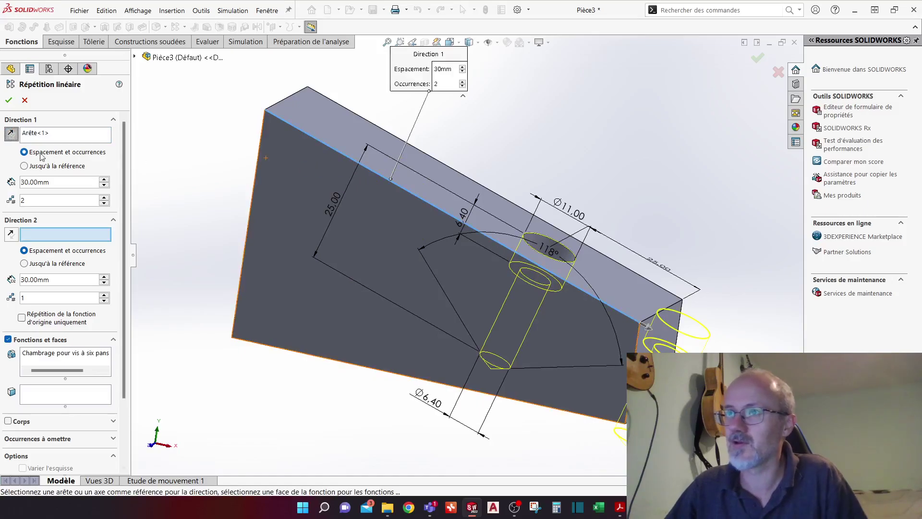
pyautogui.click(12, 135)
pyautogui.scroll(-3, 53, 317)
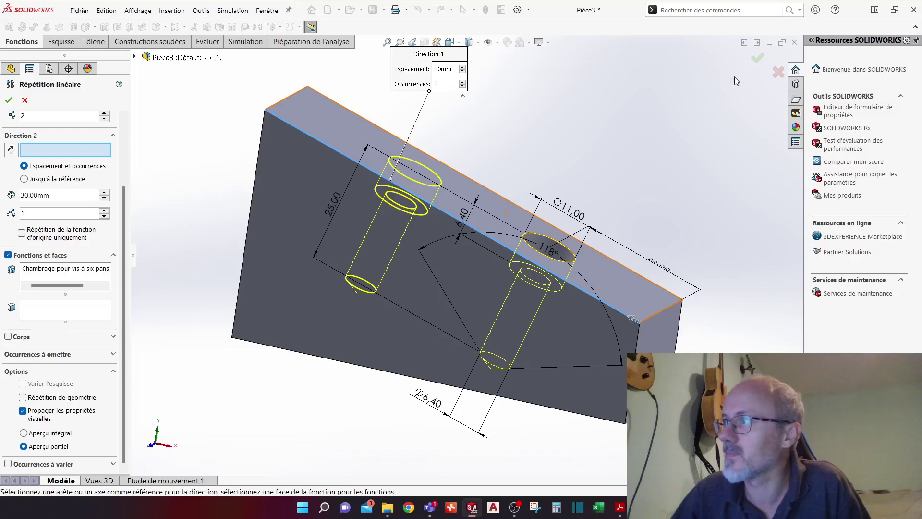
pyautogui.click(753, 57)
# Examine the L-profile dimensions and the extrusion instructions on the Exercice 4 sheet in Adobe Acrobat Reader
pyautogui.moveTo(595, 191); pyautogui.dragTo(568, 232, button='middle')
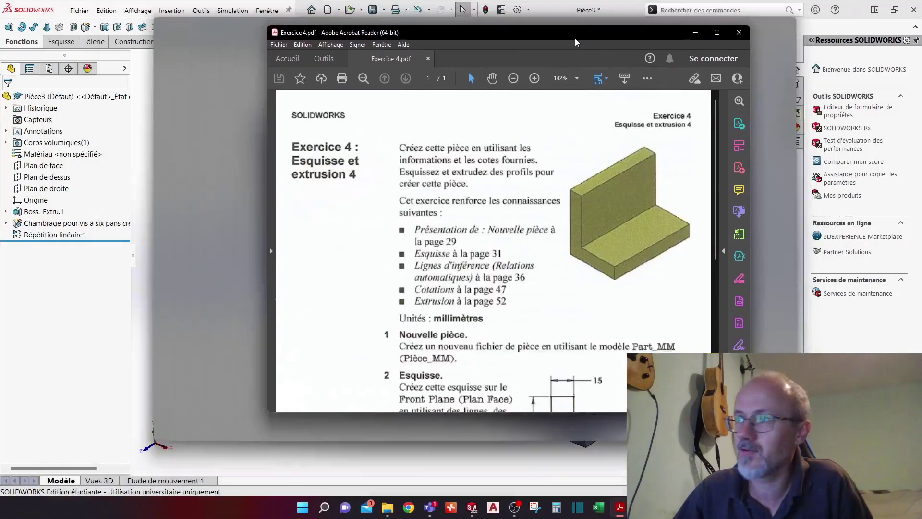
pyautogui.scroll(-5, 515, 235)
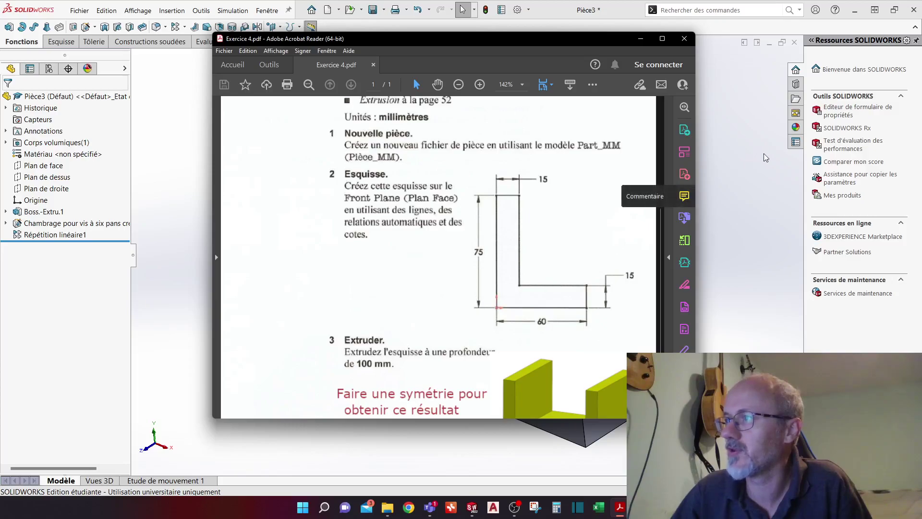
pyautogui.moveTo(582, 38); pyautogui.dragTo(0, 96)
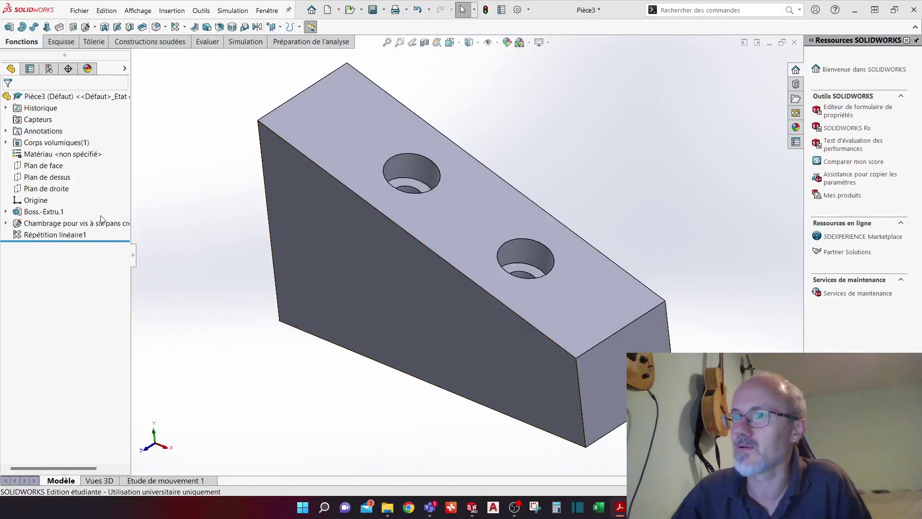
# Delete the wedge extrusion, the counterbored hole, the linear pattern and the leftover profile sketch from the part
pyautogui.click(43, 212)
pyautogui.keyDown('shift'); pyautogui.click(21, 235); pyautogui.keyUp('shift')
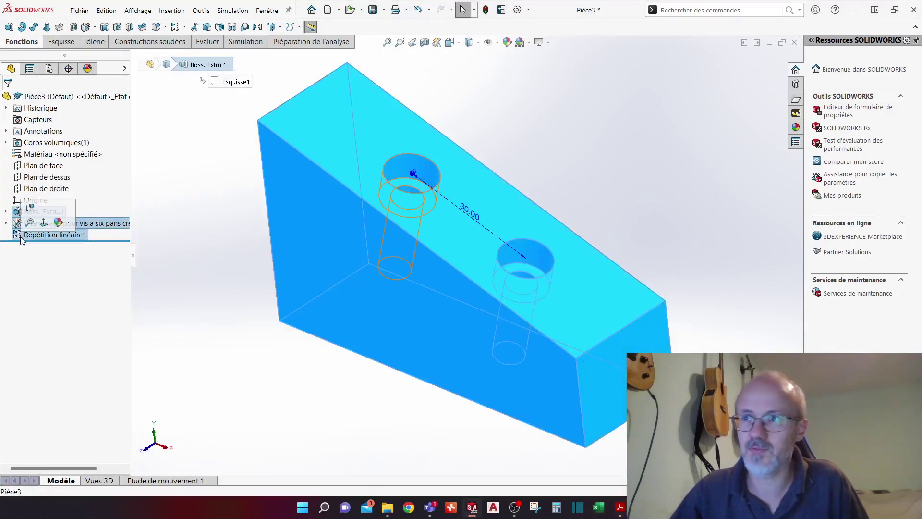
pyautogui.press('Delete')
pyautogui.click(45, 202)
pyautogui.press('Delete')
# Sketch a closed L-shaped profile on the front plane from the origin, about 104 mm wide with a right end about 38 mm high
pyautogui.click(41, 159)
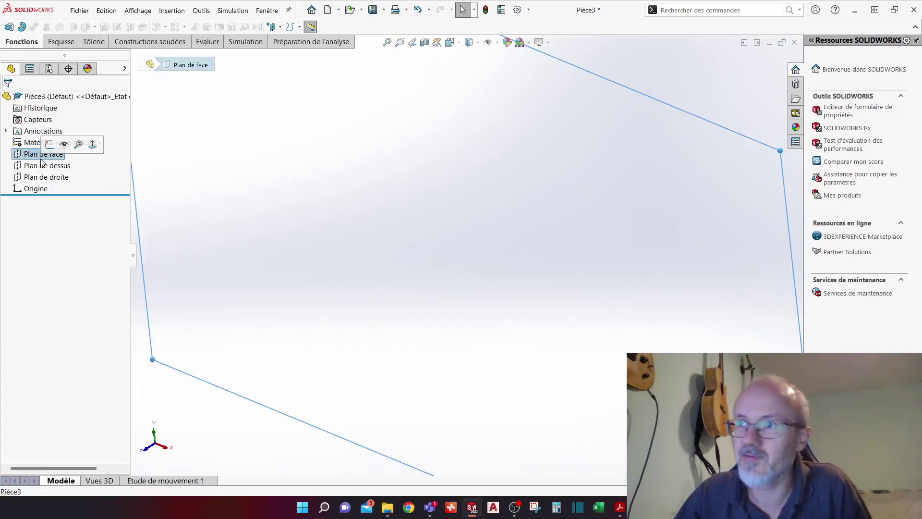
pyautogui.click(58, 42)
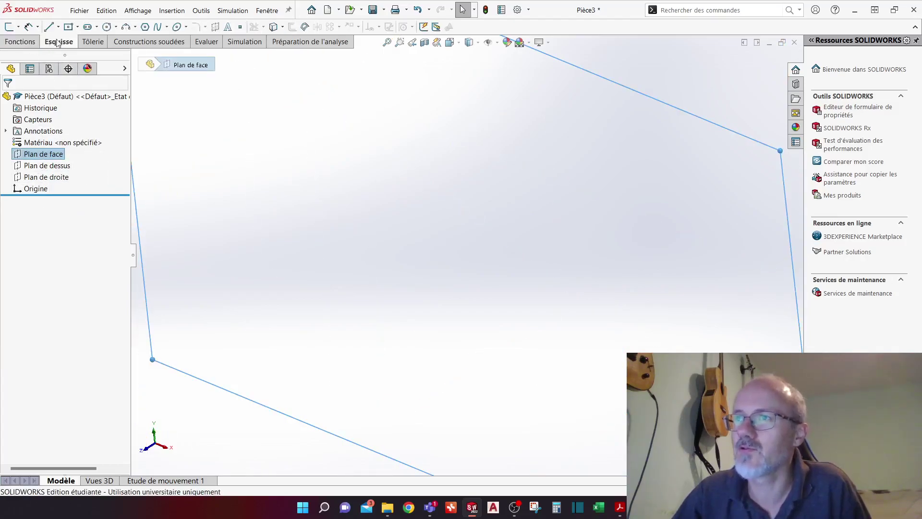
pyautogui.click(45, 28)
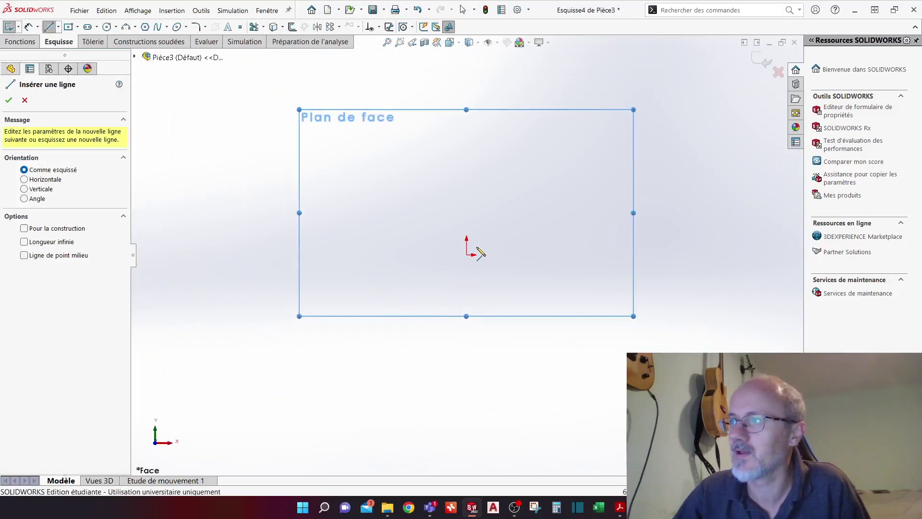
pyautogui.click(466, 254)
pyautogui.click(466, 77)
pyautogui.click(510, 76)
pyautogui.click(509, 183)
pyautogui.click(662, 183)
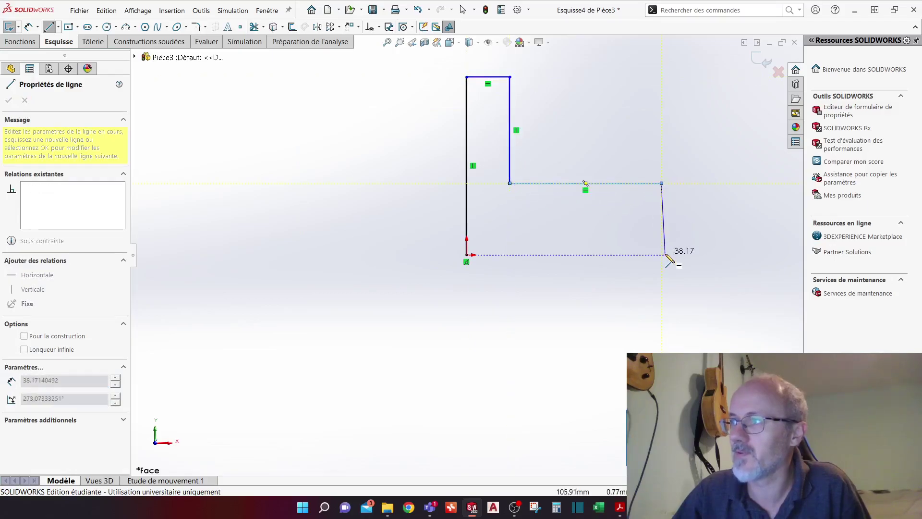
pyautogui.click(662, 254)
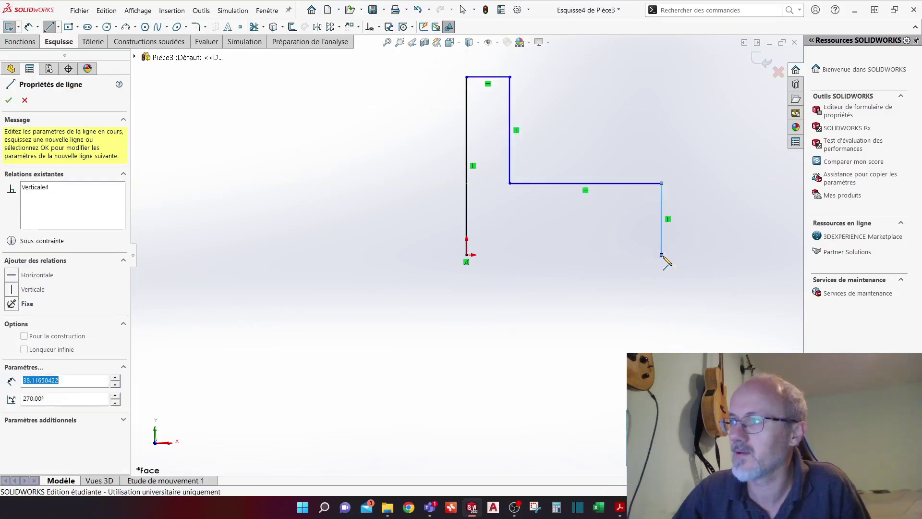
pyautogui.click(467, 255)
pyautogui.press('Escape')
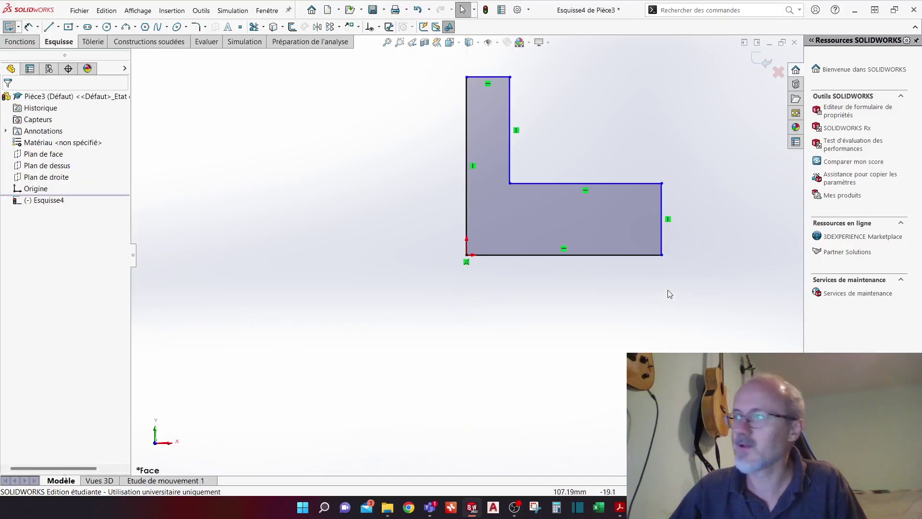
# Make the L-profile's top end line and right end line equal in length
pyautogui.click(661, 216)
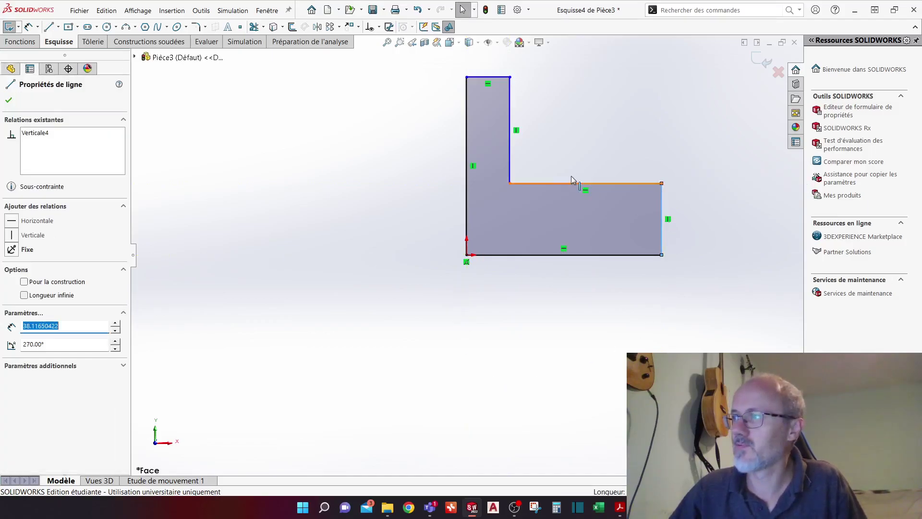
pyautogui.keyDown('ctrl'); pyautogui.click(483, 78); pyautogui.keyUp('ctrl')
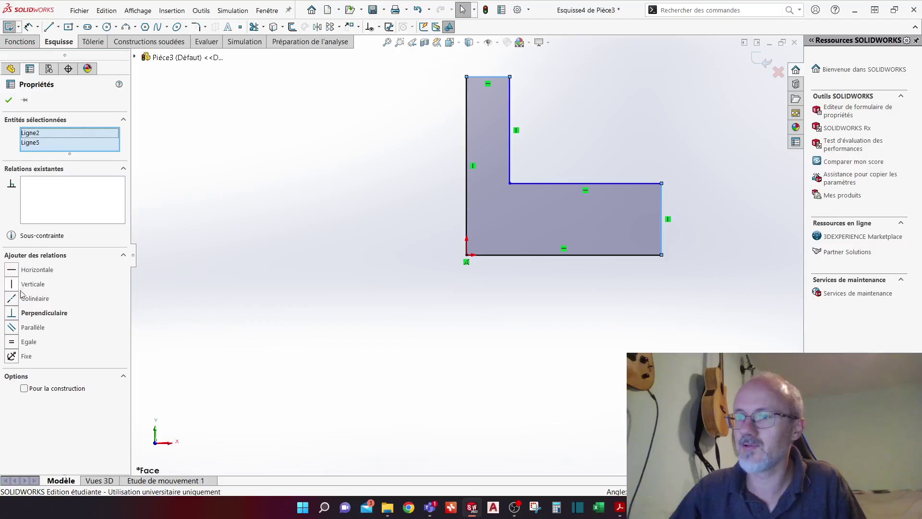
pyautogui.click(12, 342)
pyautogui.press('Escape')
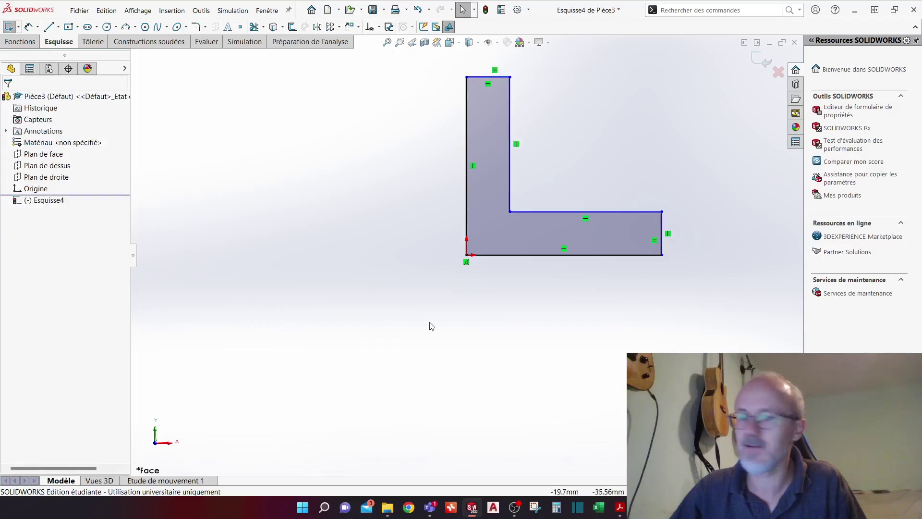
# Dimension the L-profile's bottom line at 60 mm
pyautogui.moveTo(474, 347); pyautogui.dragTo(481, 307, button='right')
pyautogui.click(524, 255)
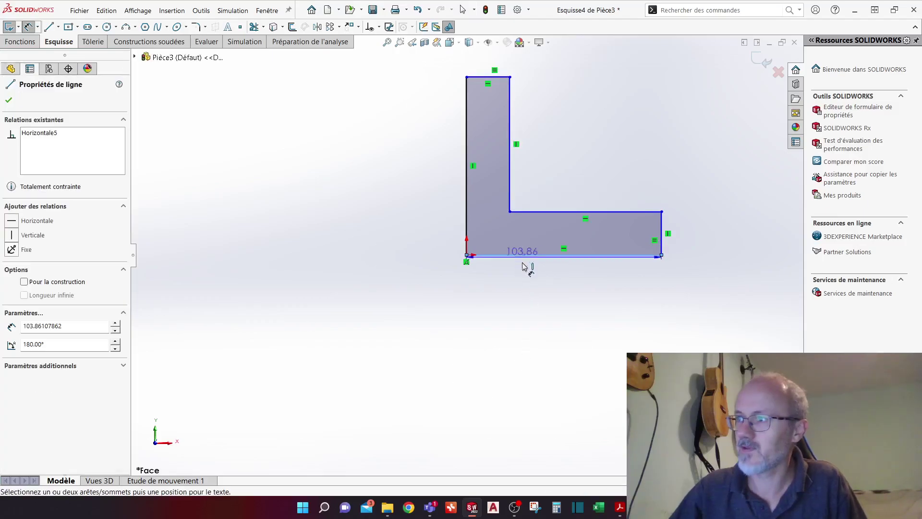
pyautogui.click(519, 298)
pyautogui.write('60')
pyautogui.press('Return')
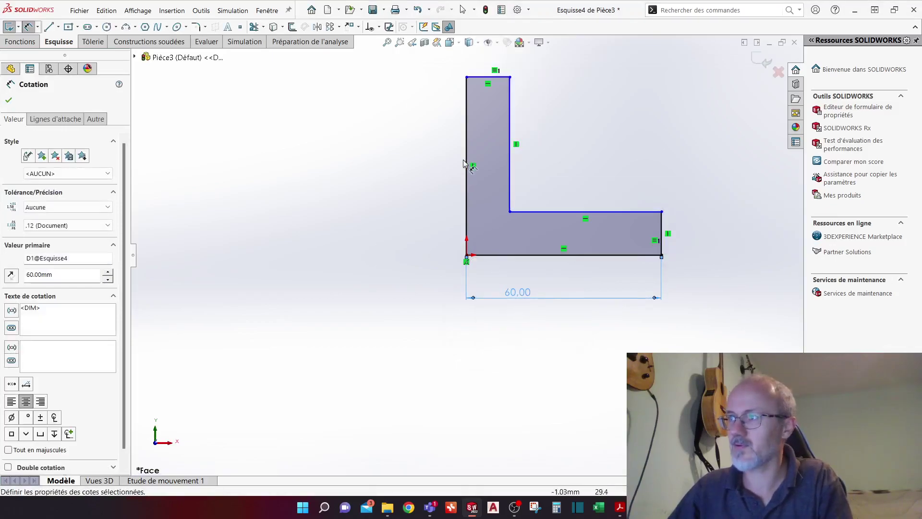
# Dimension the L-profile's left vertical line at 75 mm
pyautogui.click(465, 154)
pyautogui.click(422, 177)
pyautogui.write('75')
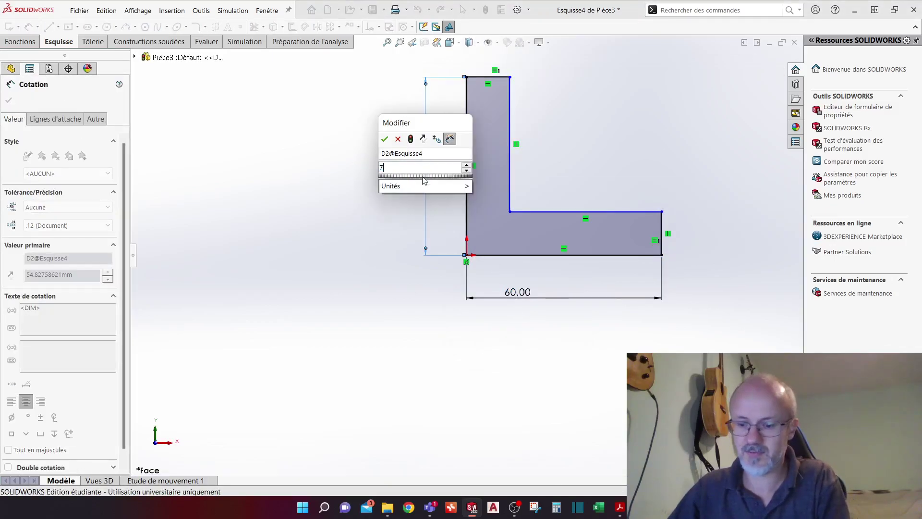
pyautogui.press('Return')
# Dimension the L-profile's top end line at 15 mm and exit the sketch
pyautogui.scroll(2, 579, 204)
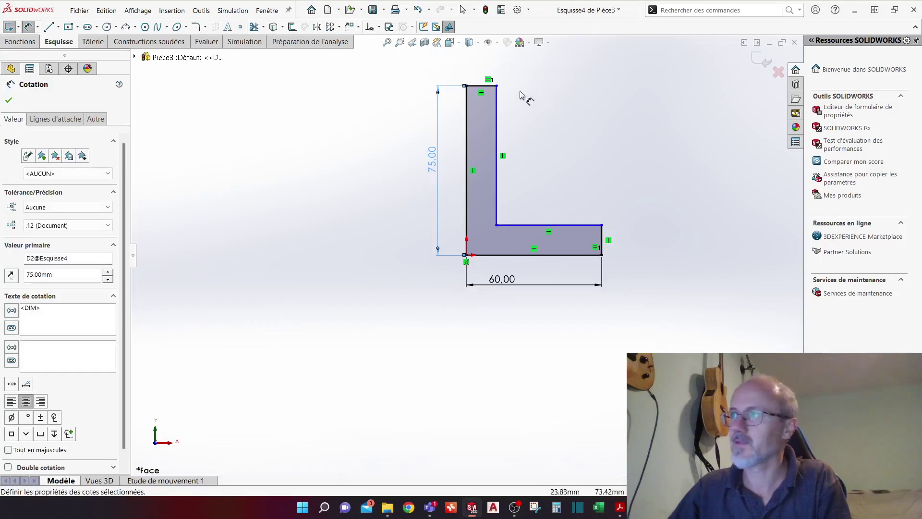
pyautogui.click(483, 92)
pyautogui.click(480, 65)
pyautogui.write('15')
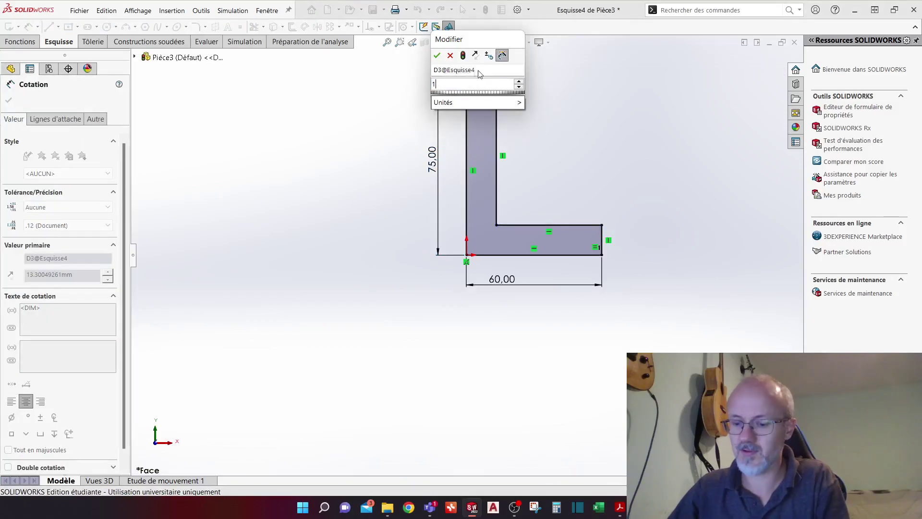
pyautogui.press('Return')
pyautogui.click(764, 58)
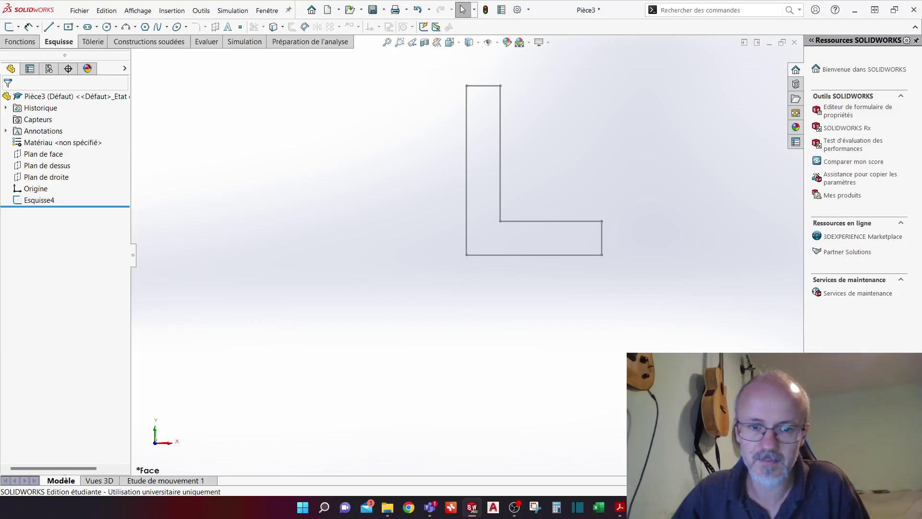
# Extrude the L-profile sketch 100 mm about its mid-plane
pyautogui.click(40, 199)
pyautogui.moveTo(196, 148); pyautogui.dragTo(240, 149, button='right')
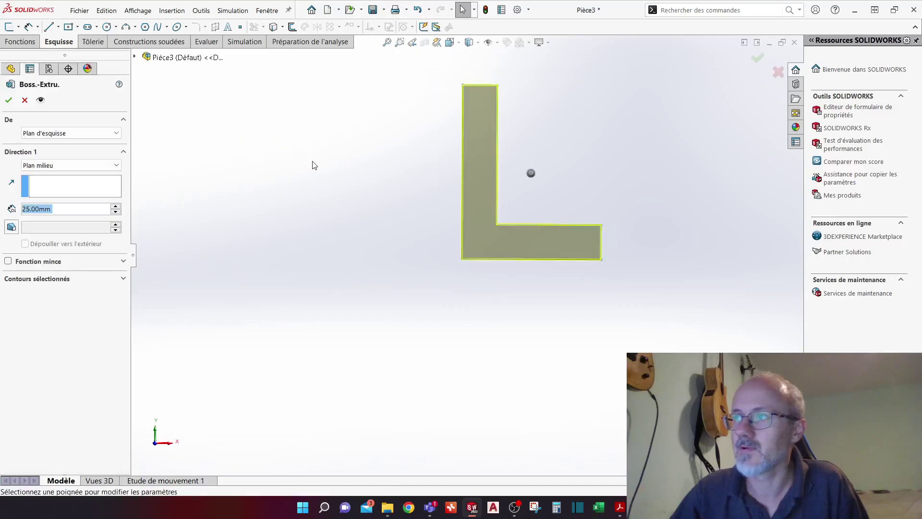
pyautogui.write('100')
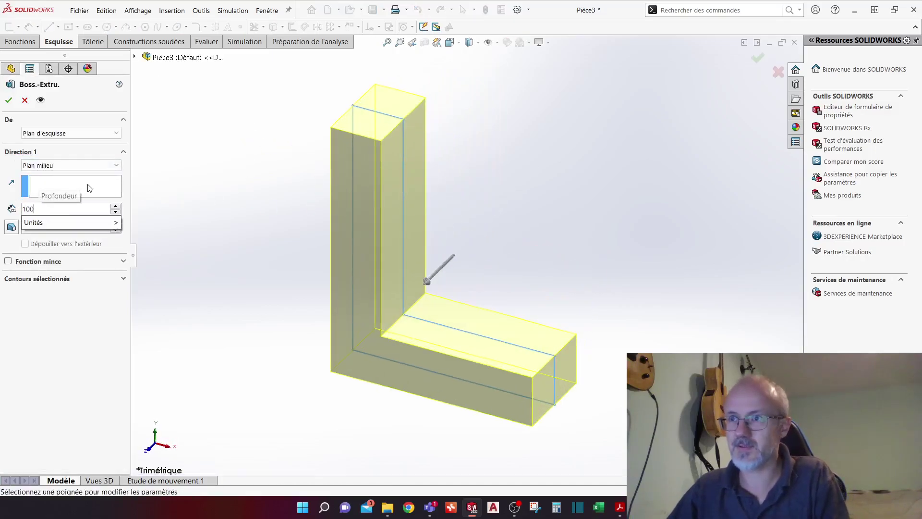
pyautogui.press('Return')
pyautogui.click(9, 100)
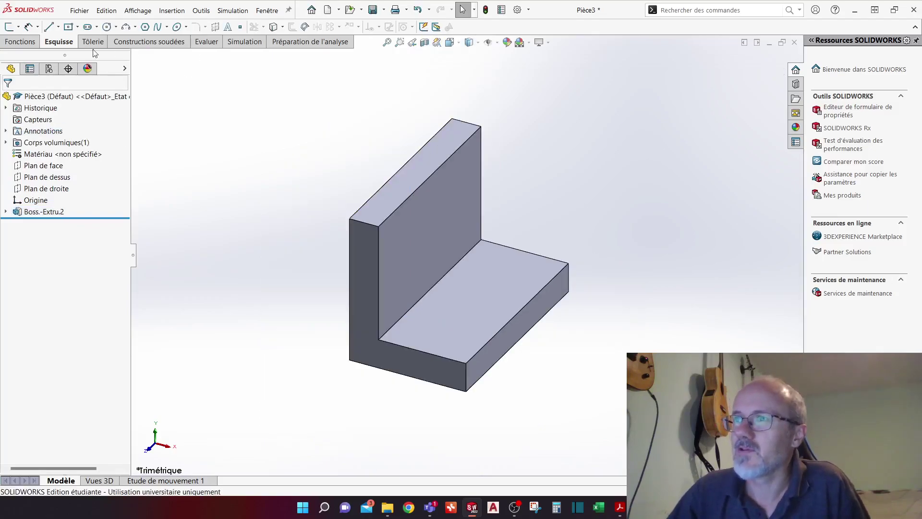
# Mirror the extruded L feature about the end face of its horizontal leg to form a U-shape
pyautogui.click(21, 42)
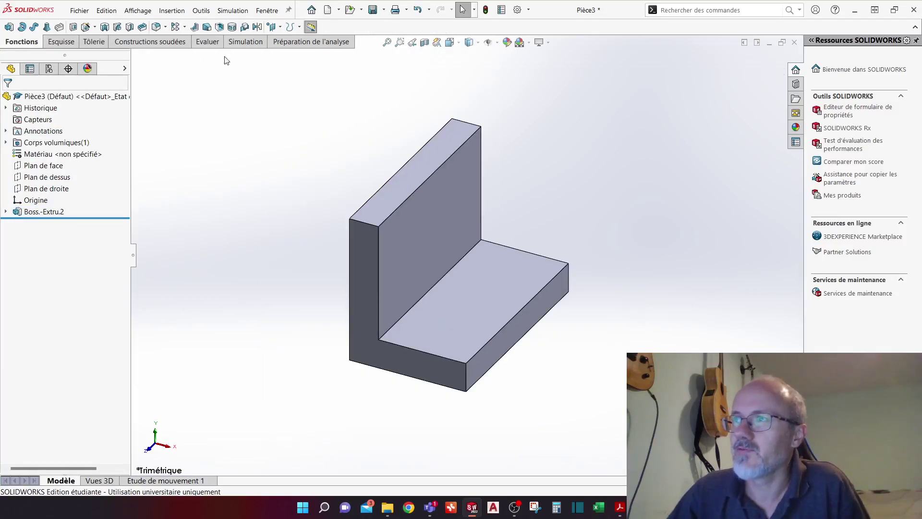
pyautogui.click(258, 27)
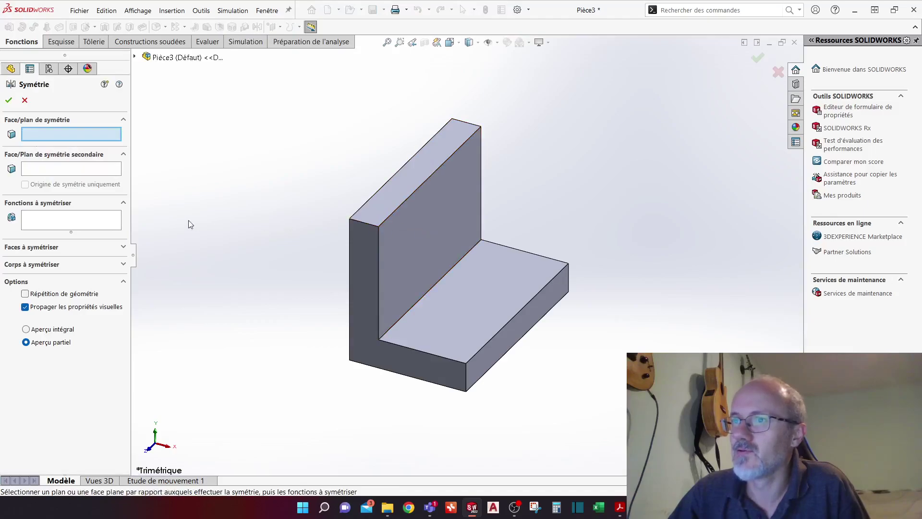
pyautogui.click(499, 342)
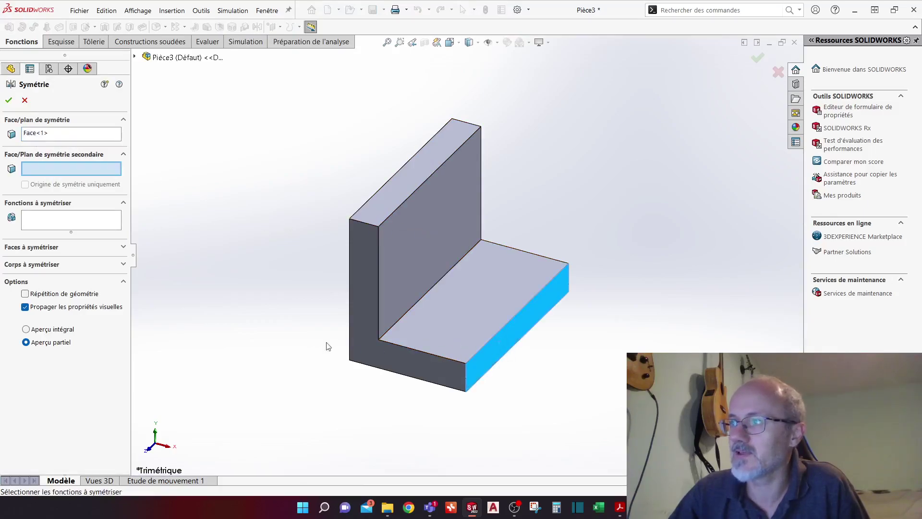
pyautogui.click(56, 217)
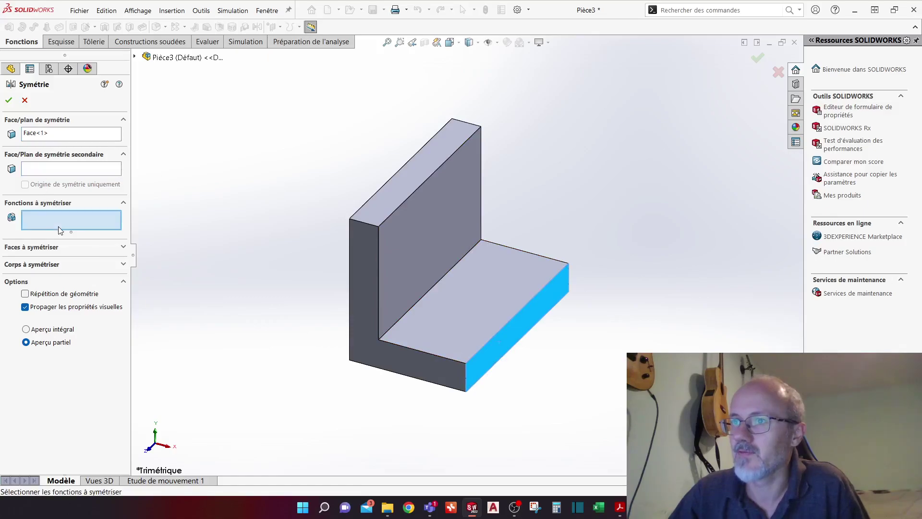
pyautogui.click(373, 249)
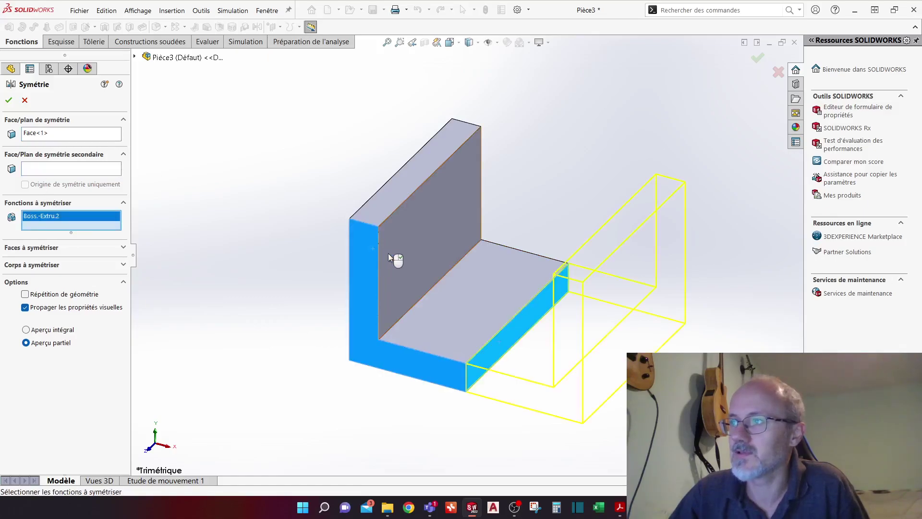
pyautogui.click(756, 59)
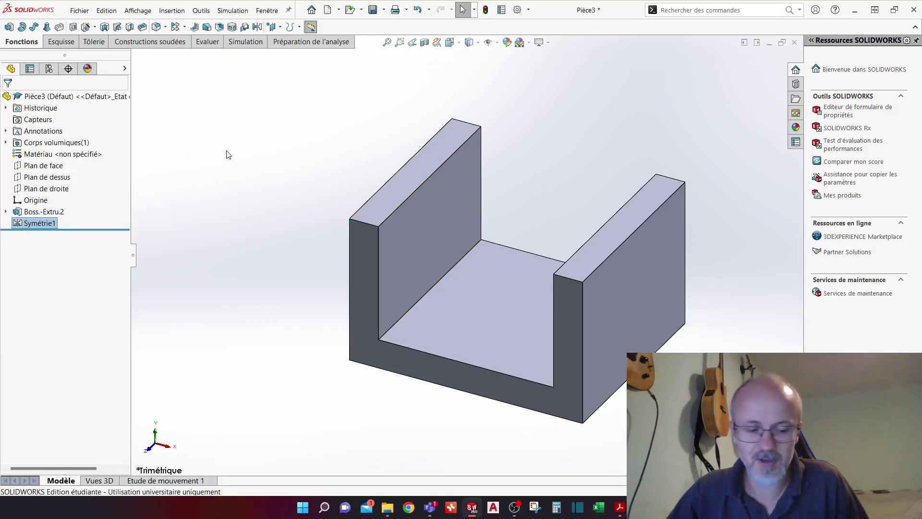
pyautogui.rightClick(41, 223)
pyautogui.click(52, 198)
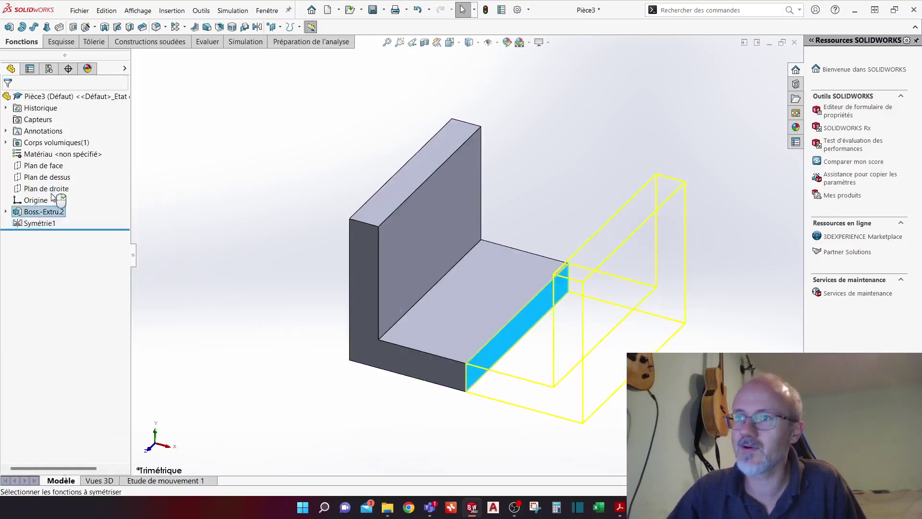
pyautogui.click(42, 217)
pyautogui.press('Delete')
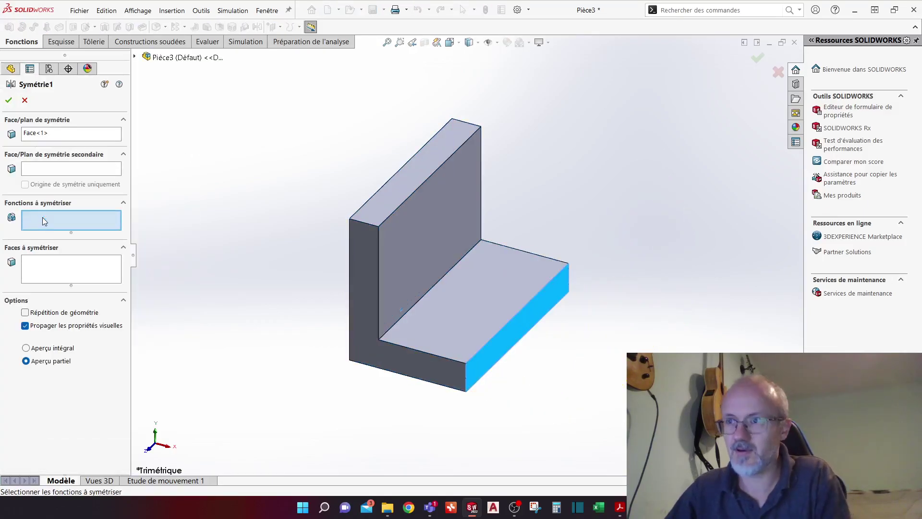
pyautogui.click(24, 100)
# Delete the feature-based mirror
pyautogui.click(32, 211)
pyautogui.click(38, 224)
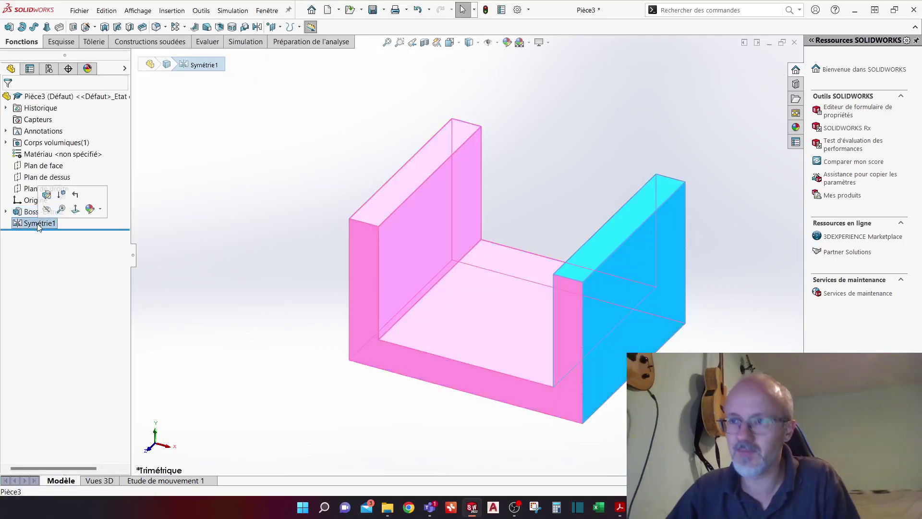
pyautogui.press('Delete')
# Mirror the solid L body about the end face of its horizontal leg, merging the solids
pyautogui.click(257, 27)
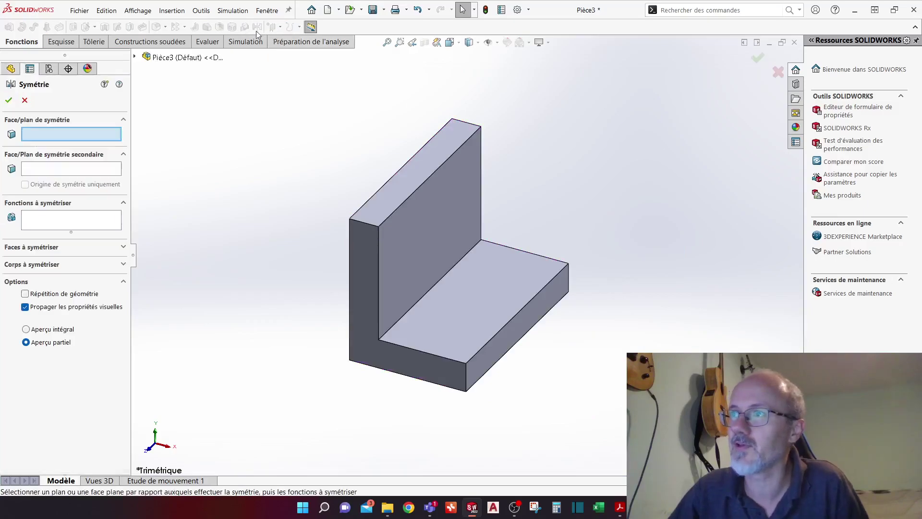
pyautogui.click(523, 328)
pyautogui.click(33, 265)
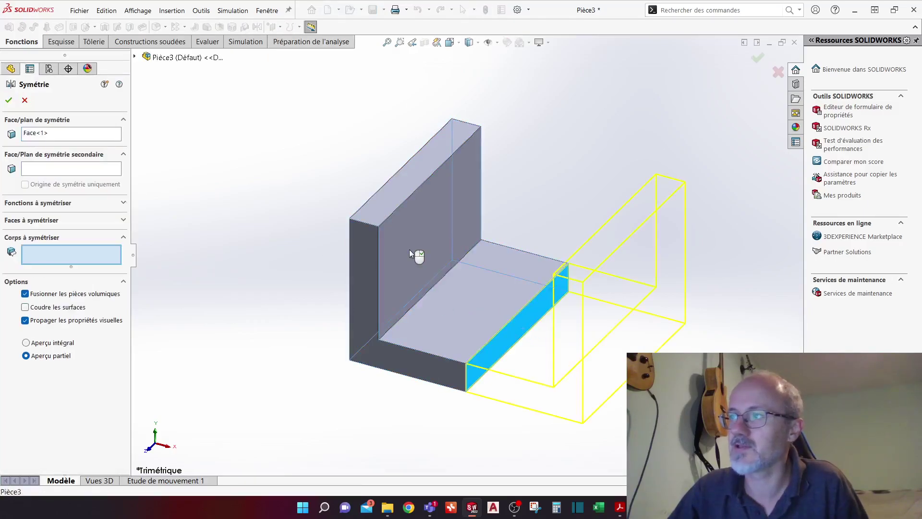
pyautogui.click(452, 243)
pyautogui.click(755, 61)
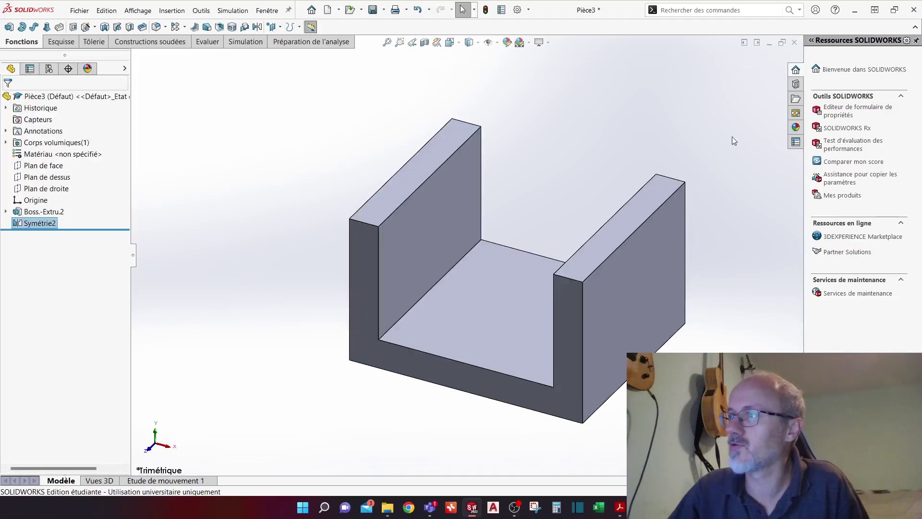
# Turn off solid merging in the body mirror and inspect each of the separate bodies
pyautogui.click(6, 142)
pyautogui.click(39, 235)
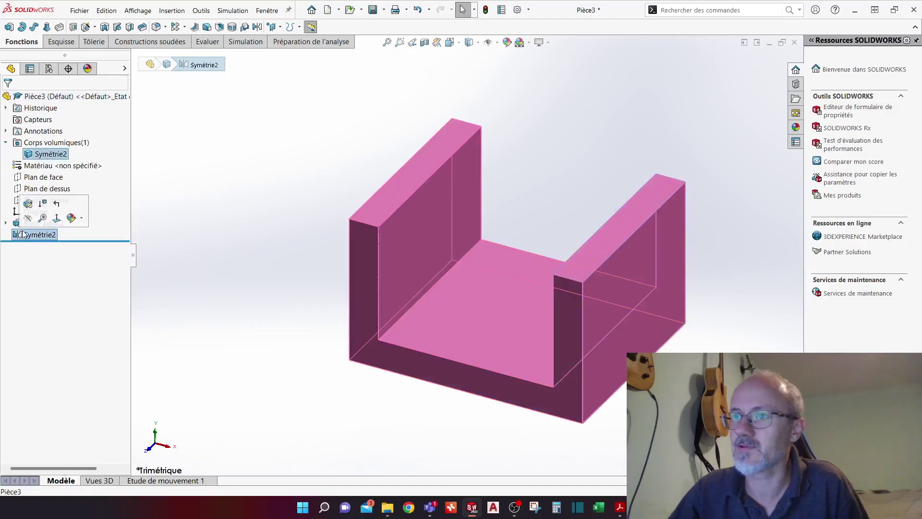
pyautogui.click(25, 214)
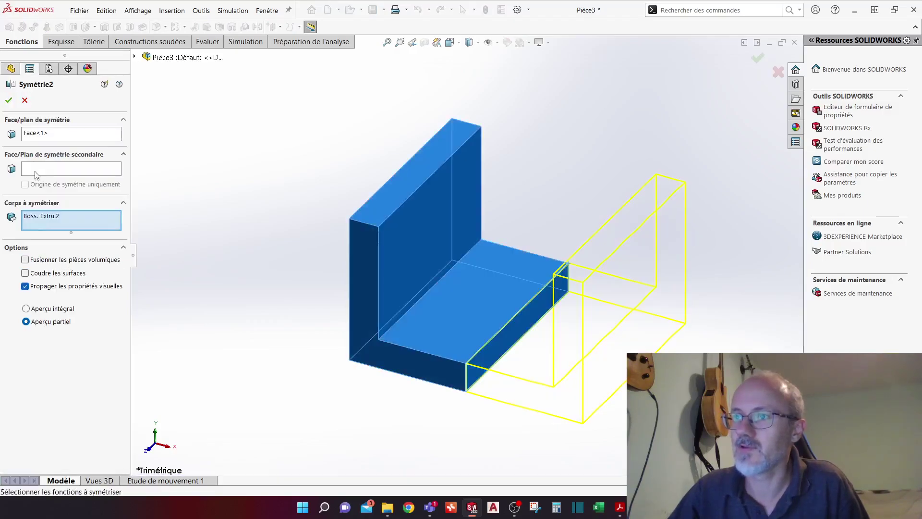
pyautogui.click(8, 100)
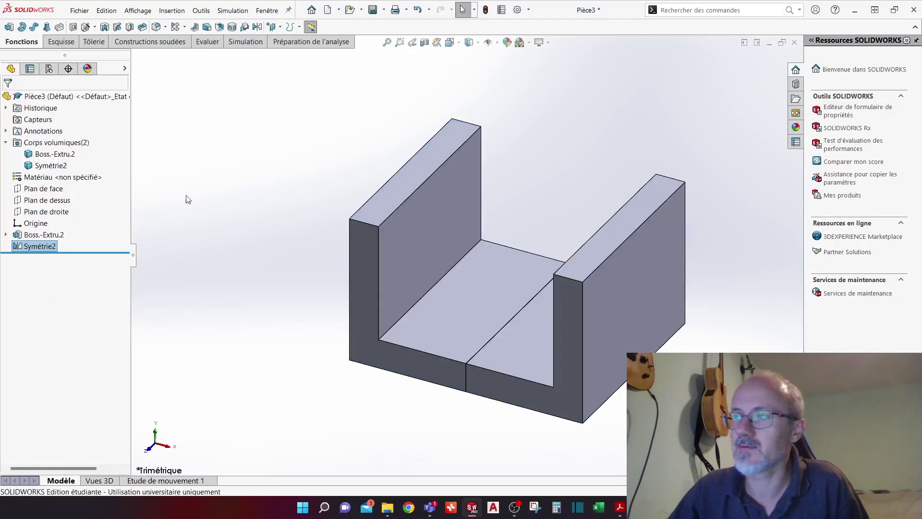
pyautogui.click(55, 153)
pyautogui.click(51, 165)
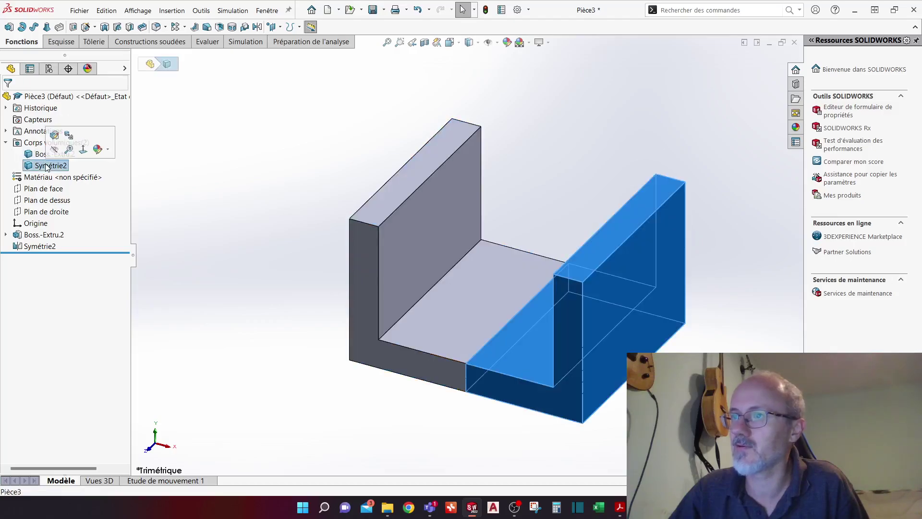
pyautogui.click(192, 221)
pyautogui.moveTo(222, 266)
pyautogui.mouseDown(button='middle')
pyautogui.moveTo(231, 239)
pyautogui.moveTo(222, 255)
pyautogui.mouseUp(button='middle')
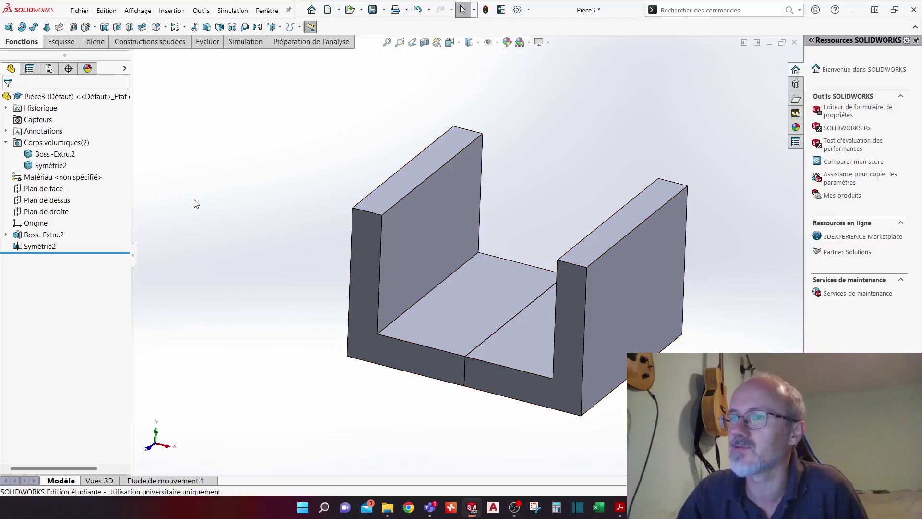
# Delete the mirror, the L-shaped extrusion and its sketch
pyautogui.click(40, 246)
pyautogui.press('Delete')
pyautogui.click(32, 225)
pyautogui.press('Delete')
pyautogui.click(36, 199)
pyautogui.press('Delete')
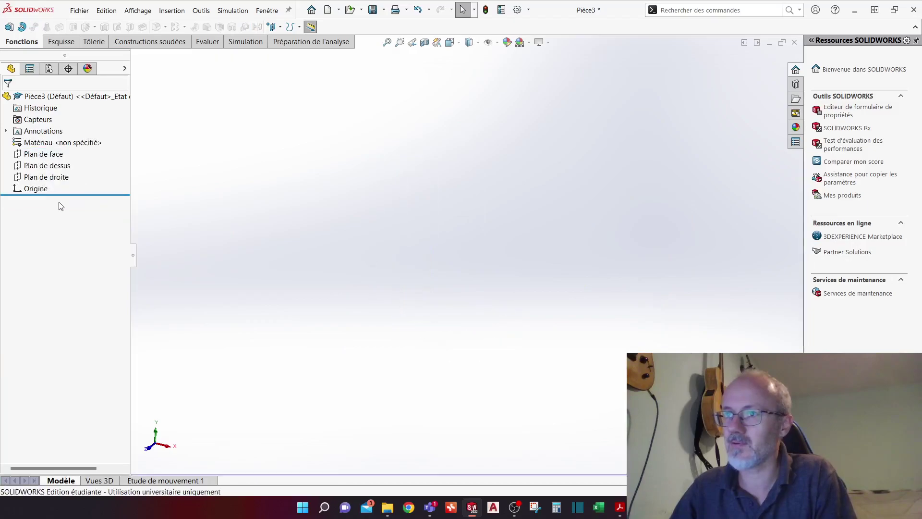
# Sketch an open L of two perpendicular lines near the origin on the front plane, its horizontal leg about 87 mm long
pyautogui.click(43, 161)
pyautogui.click(62, 42)
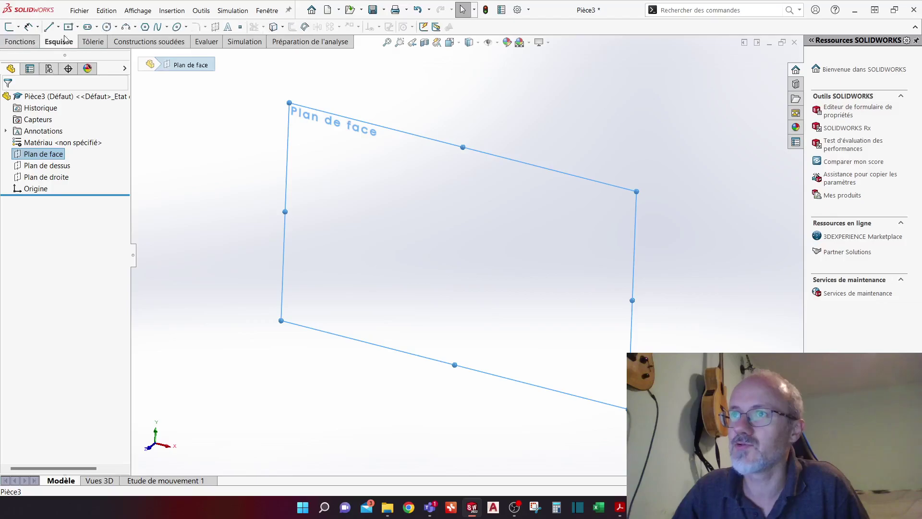
pyautogui.click(50, 27)
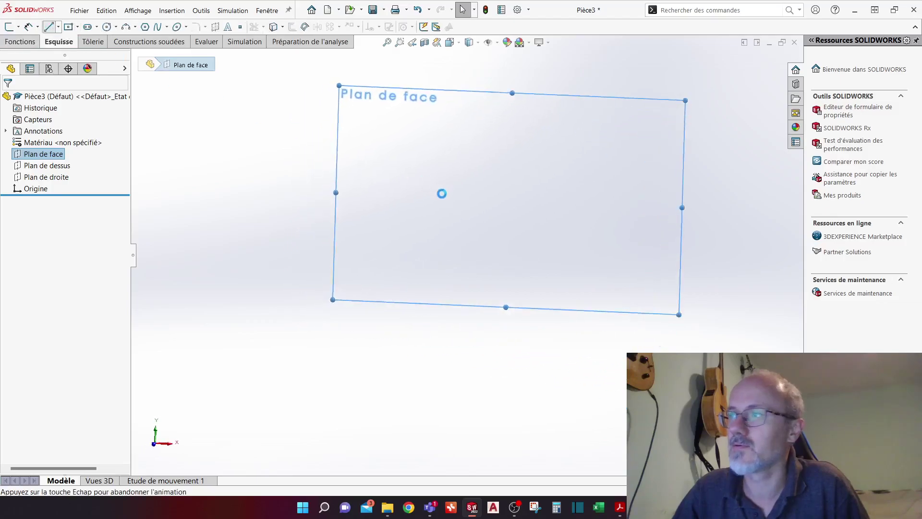
pyautogui.click(466, 93)
pyautogui.click(470, 255)
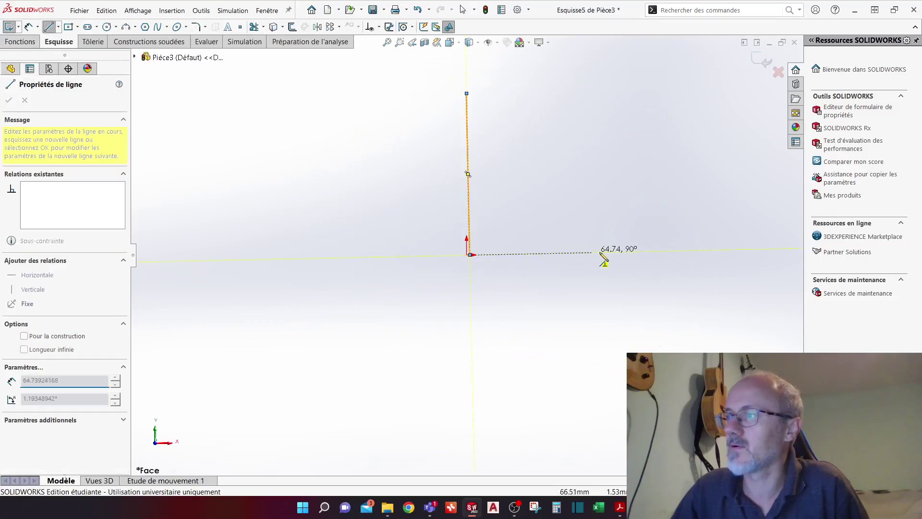
pyautogui.click(635, 252)
pyautogui.press('Escape')
pyautogui.press('Escape')
# Dimension the open L's horizontal leg at 60 mm
pyautogui.moveTo(593, 284); pyautogui.dragTo(585, 262, button='right')
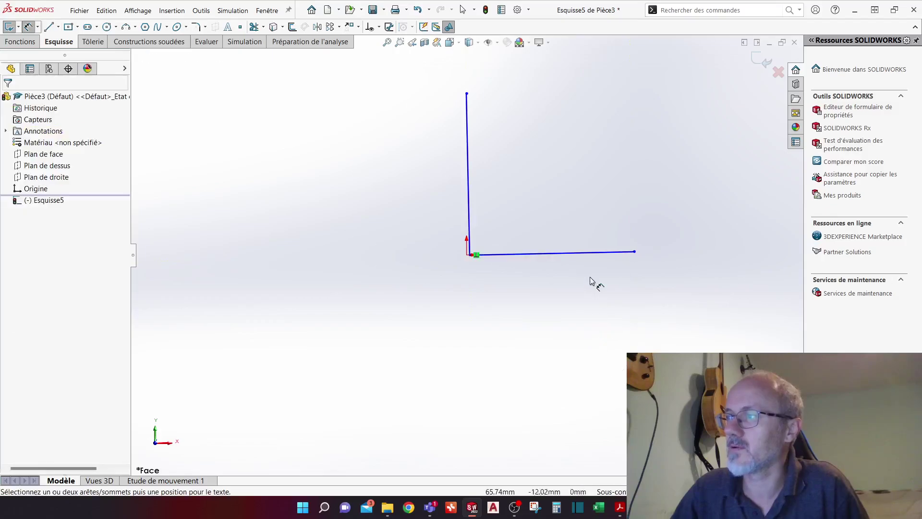
pyautogui.click(584, 261)
pyautogui.click(582, 290)
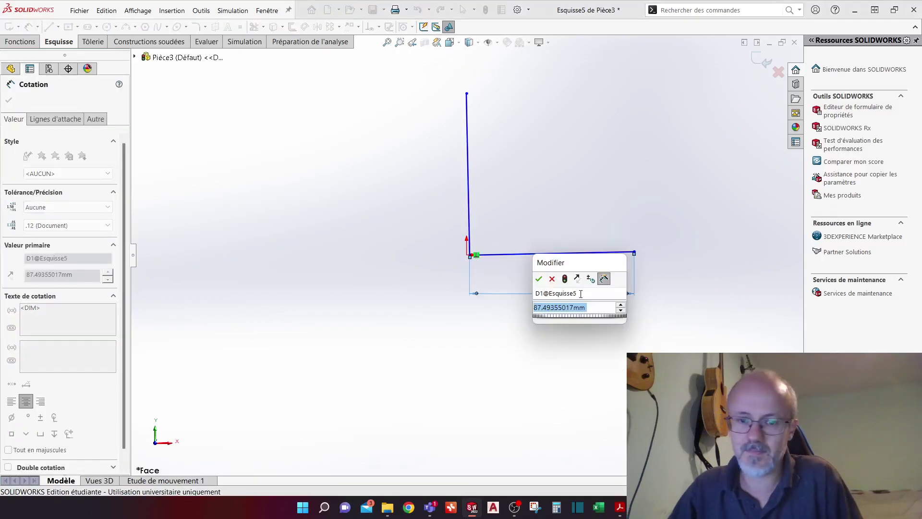
pyautogui.write('60')
pyautogui.press('Return')
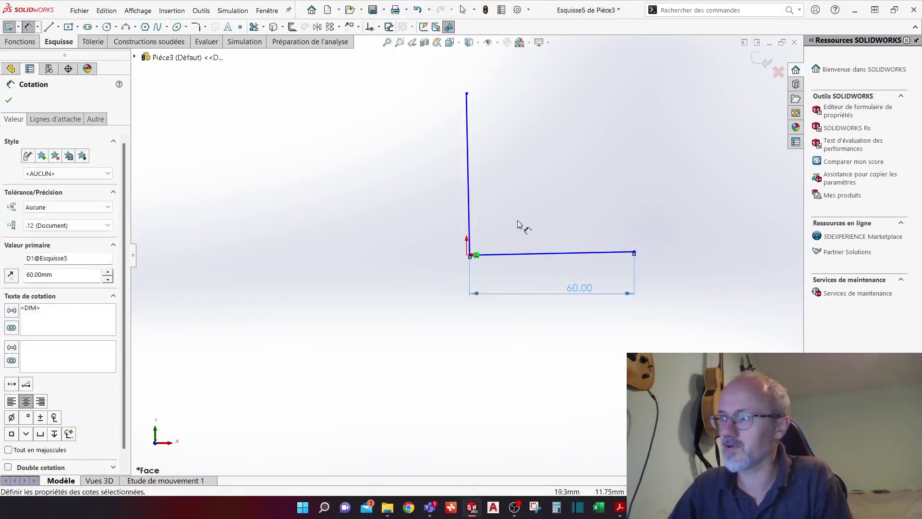
# Dimension the open L's upright leg at 75 mm and leave the dimension tool
pyautogui.click(470, 160)
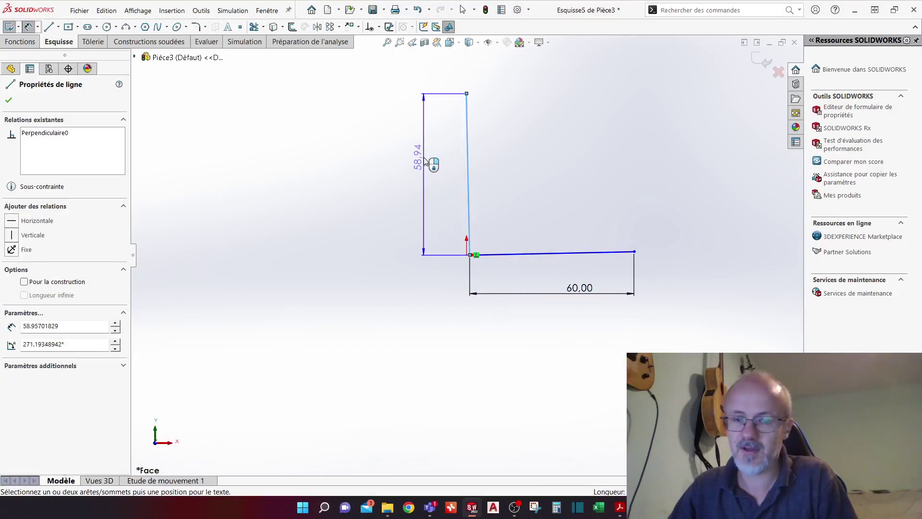
pyautogui.click(432, 164)
pyautogui.write('75')
pyautogui.press('Return')
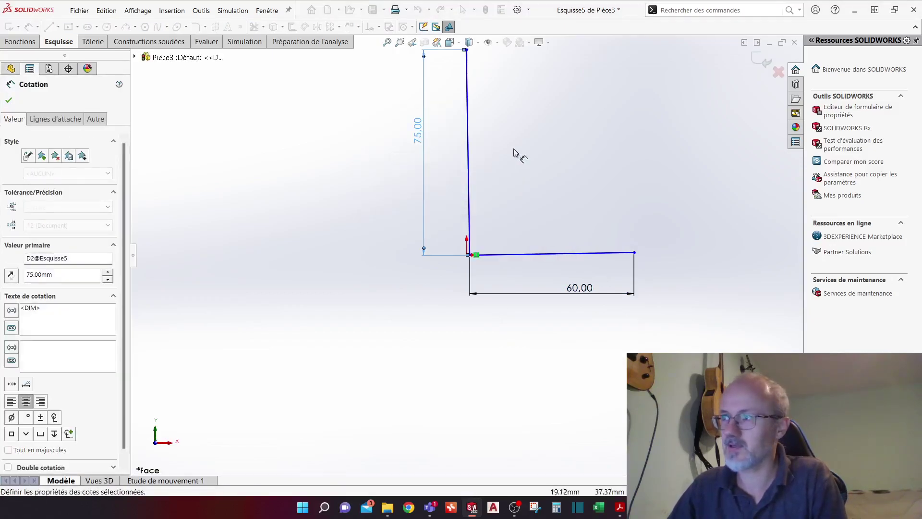
pyautogui.press('Escape')
pyautogui.press('Escape')
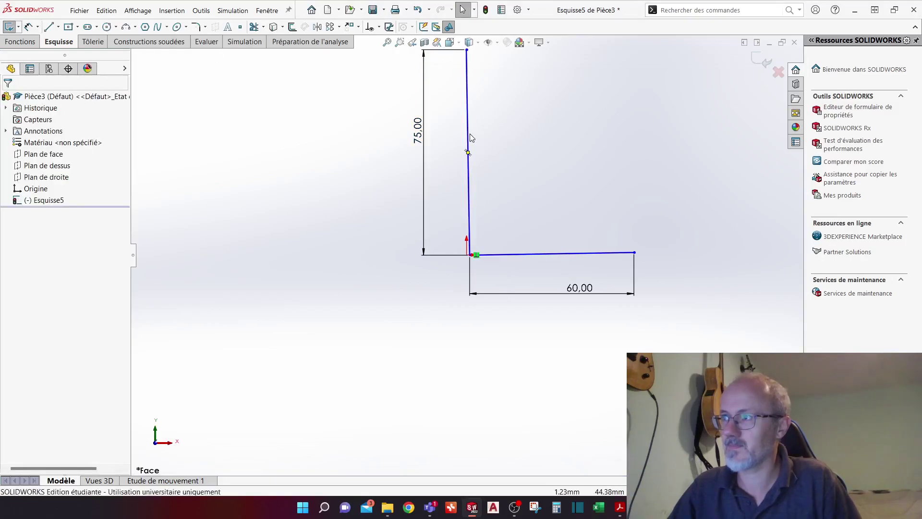
# Add a vertical relation to the open L's 75 mm leg
pyautogui.click(469, 138)
pyautogui.click(543, 102)
pyautogui.click(563, 187)
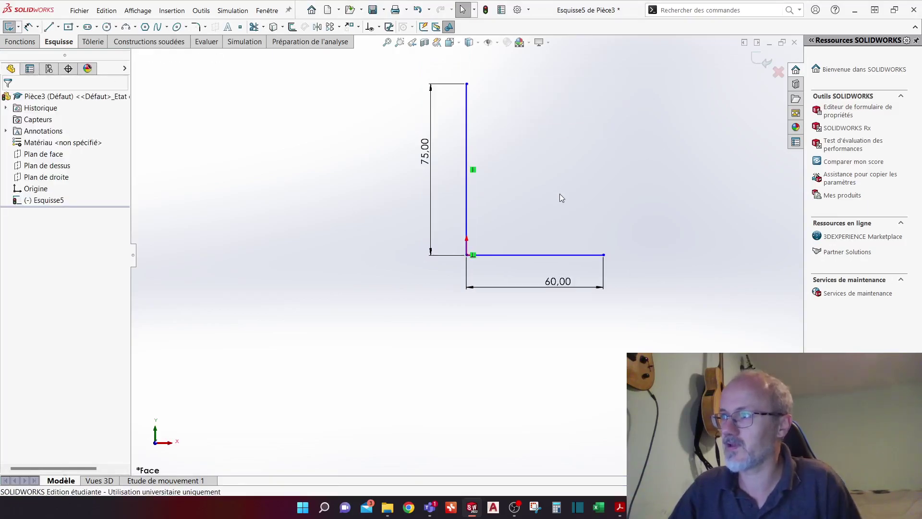
# Attach the open L's corner to the origin and exit the sketch
pyautogui.moveTo(604, 255); pyautogui.dragTo(626, 247)
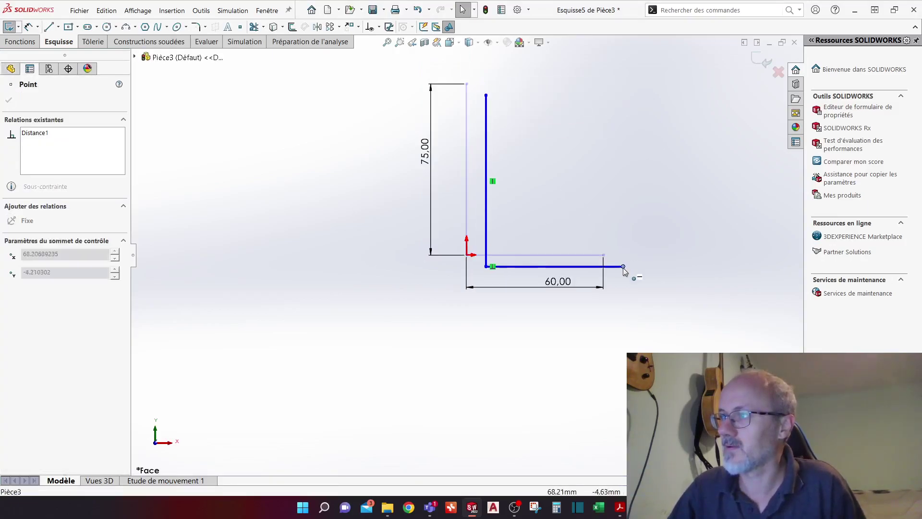
pyautogui.moveTo(485, 250); pyautogui.dragTo(465, 255)
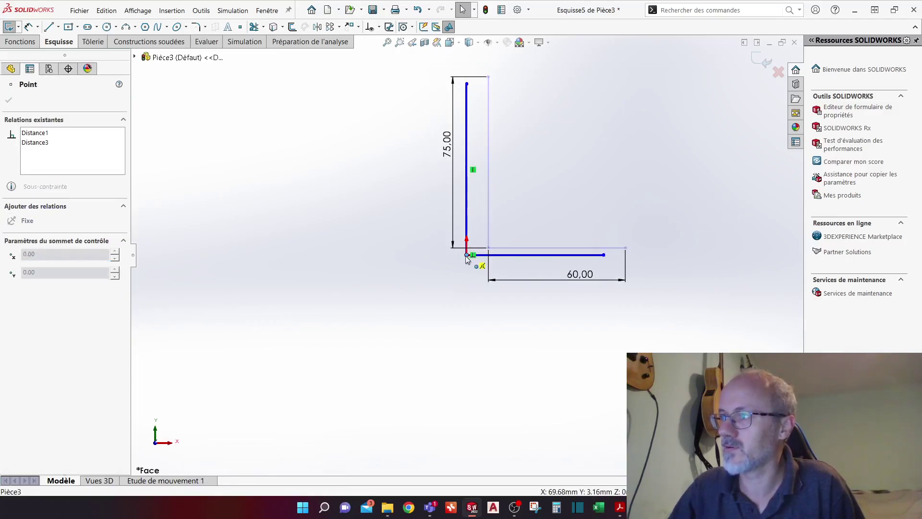
pyautogui.click(760, 63)
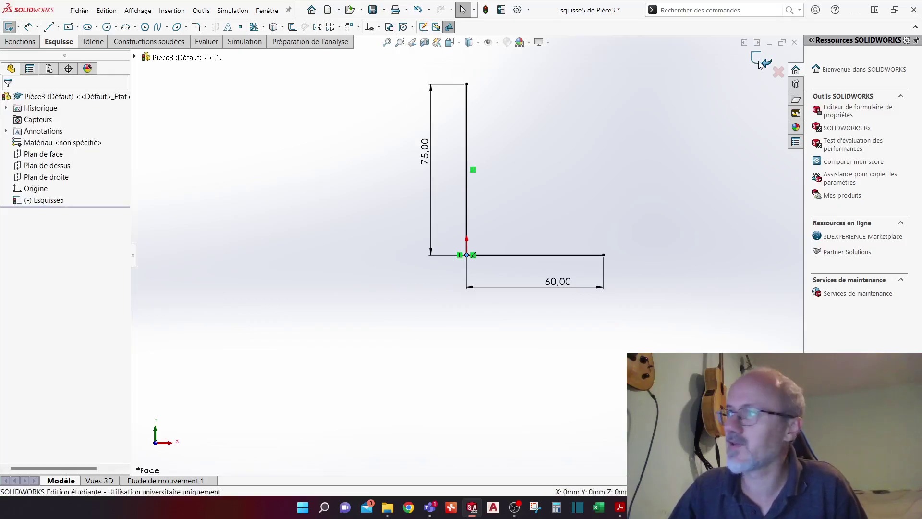
# Start a mid-plane thin extrusion of the open L sketch, 100 mm deep, and set the wall thickness to 15 mm
pyautogui.click(70, 200)
pyautogui.moveTo(201, 196); pyautogui.dragTo(238, 193, button='right')
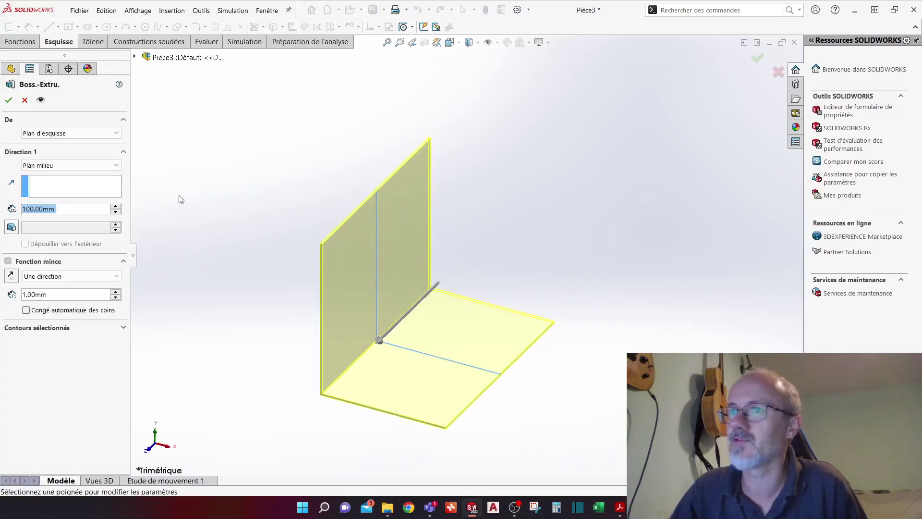
pyautogui.doubleClick(54, 295)
pyautogui.write('15')
pyautogui.press('Return')
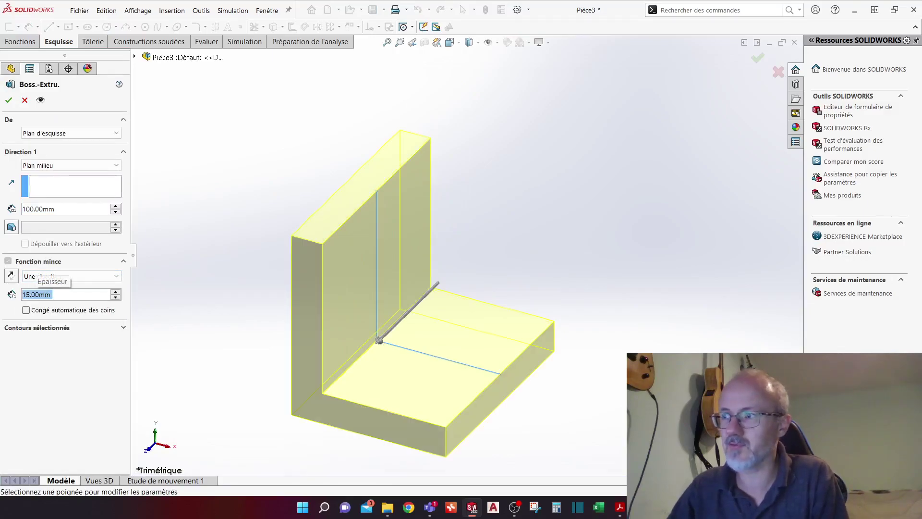
# Reverse the thin wall so its thickness lies inside the L, and accept the extrusion
pyautogui.moveTo(224, 287); pyautogui.dragTo(304, 254, button='middle')
pyautogui.click(16, 280)
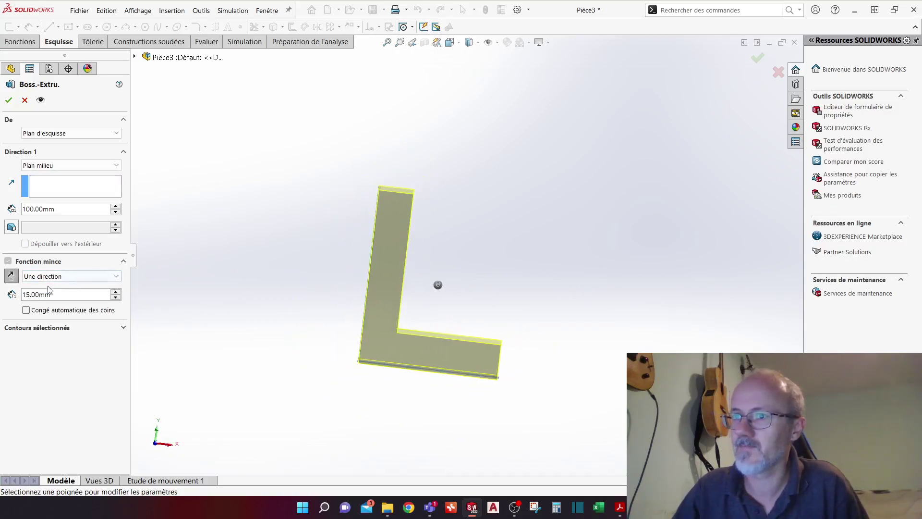
pyautogui.click(12, 282)
pyautogui.click(12, 282)
pyautogui.click(10, 102)
pyautogui.moveTo(249, 244); pyautogui.dragTo(255, 311, button='middle')
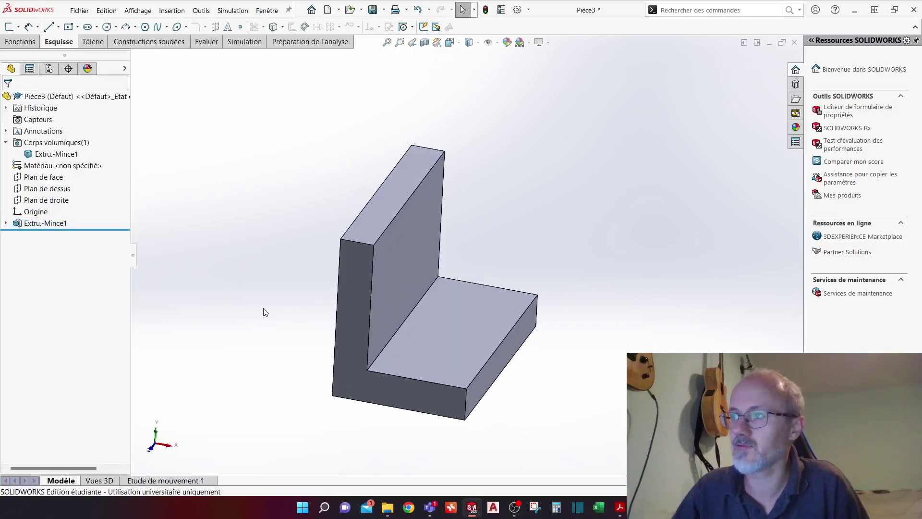
pyautogui.scroll(-2, 272, 311)
pyautogui.scroll(1, 273, 311)
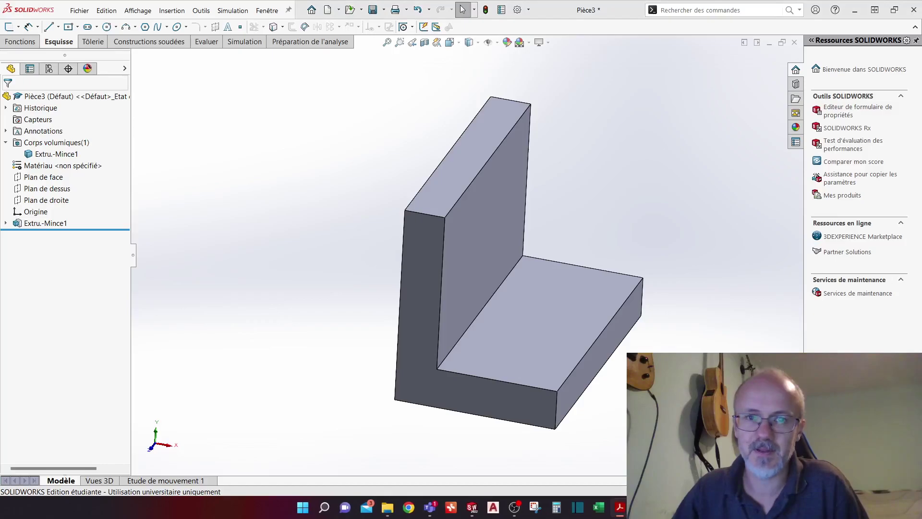
# Switch to Exercice 5.pdf to examine the profile dimensions, extrusion depth and oblong detail, and return to the part
pyautogui.moveTo(0, 10); pyautogui.dragTo(478, 40)
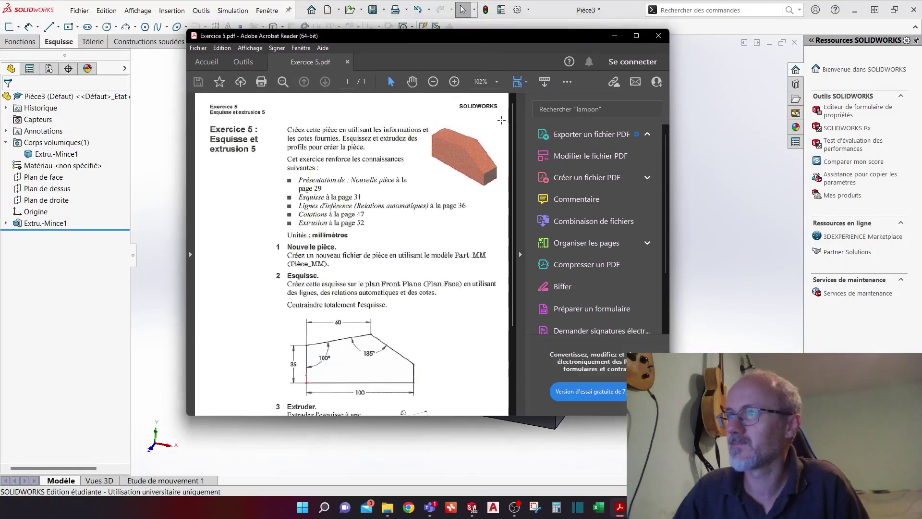
pyautogui.click(522, 179)
pyautogui.scroll(-5, 497, 226)
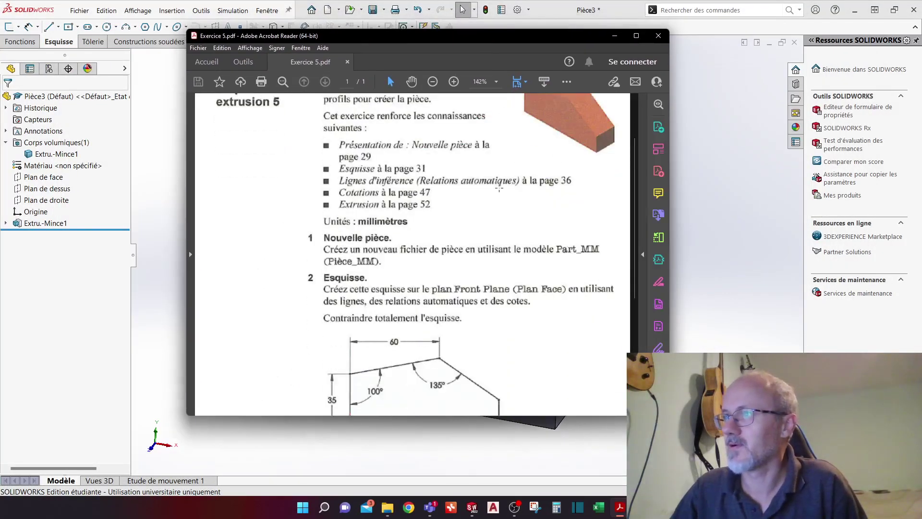
pyautogui.scroll(2, 497, 226)
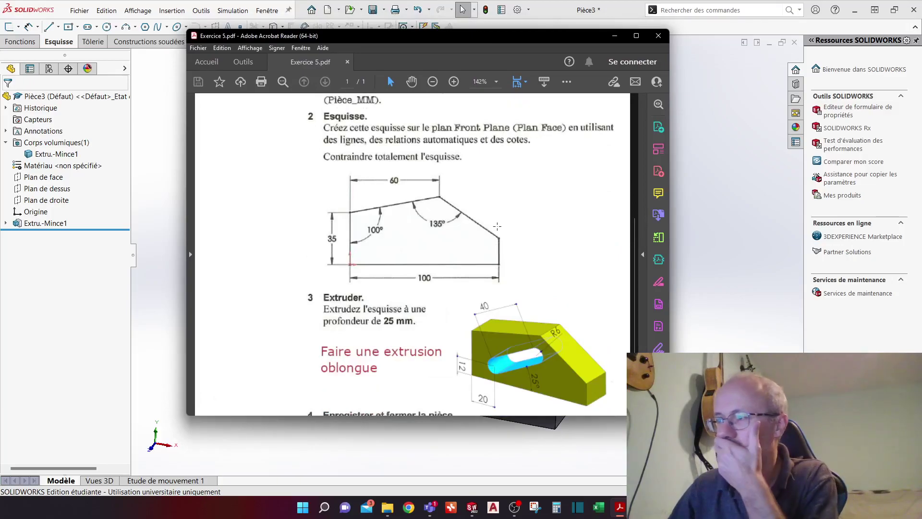
pyautogui.scroll(1, 498, 226)
pyautogui.click(794, 42)
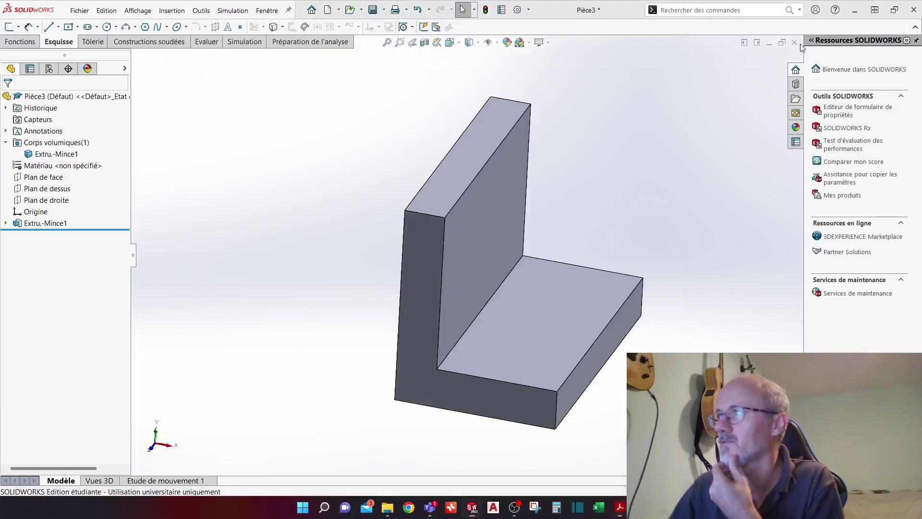
pyautogui.click(534, 295)
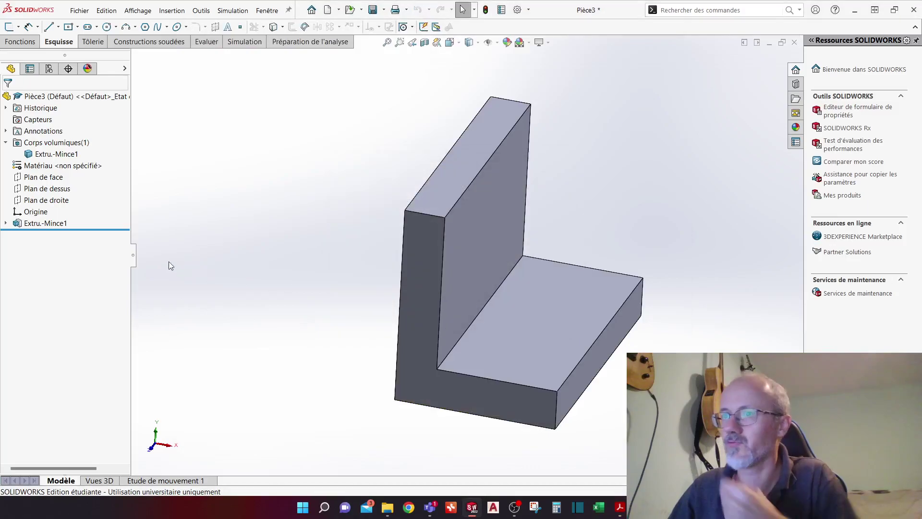
# Delete the thin extrusion and its L sketch from the part
pyautogui.click(32, 225)
pyautogui.press('Delete')
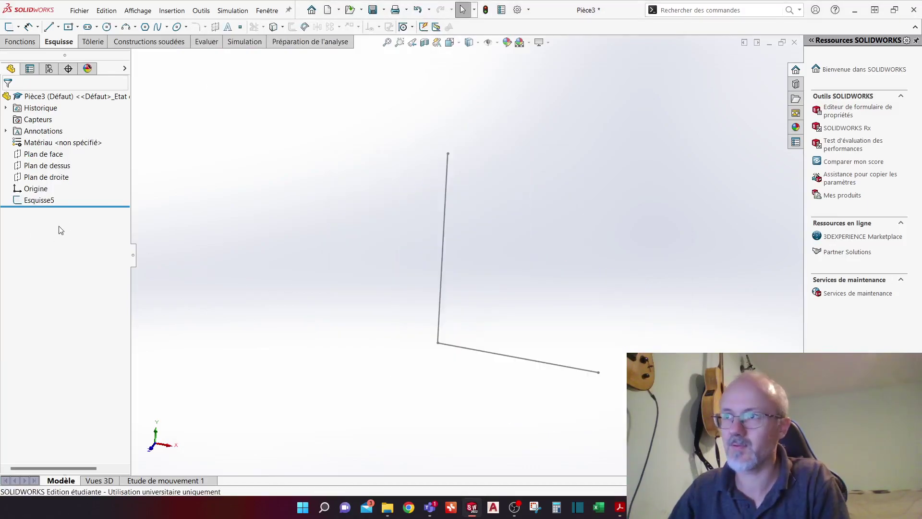
pyautogui.press('Delete')
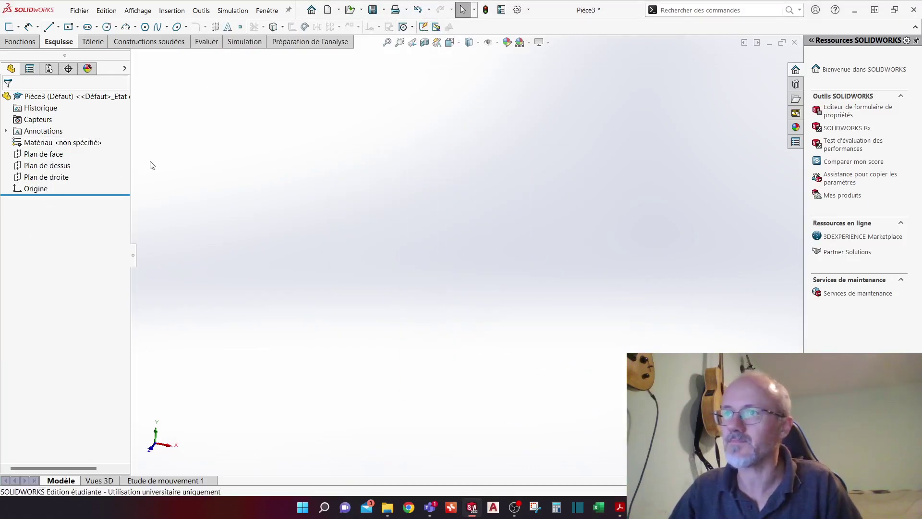
# Sketch a closed five-sided profile on the front plane, about 170 mm wide, with a horizontal base through the origin and two vertical sides
pyautogui.hotkey('alt', 'Tab')
pyautogui.hotkey('alt', 'Tab')
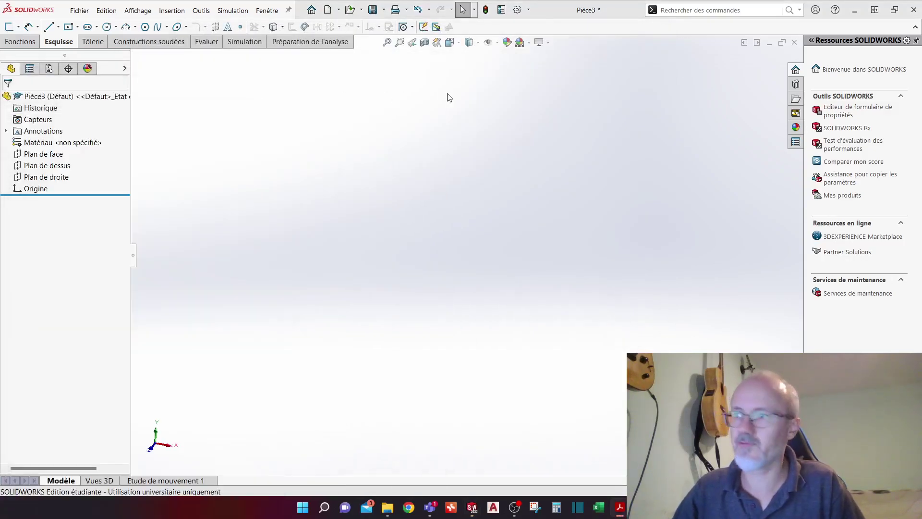
pyautogui.click(26, 154)
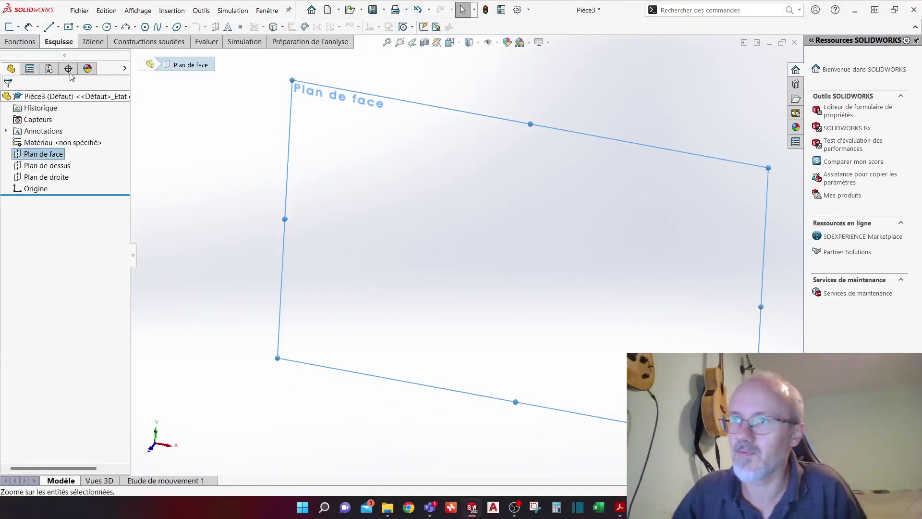
pyautogui.click(50, 29)
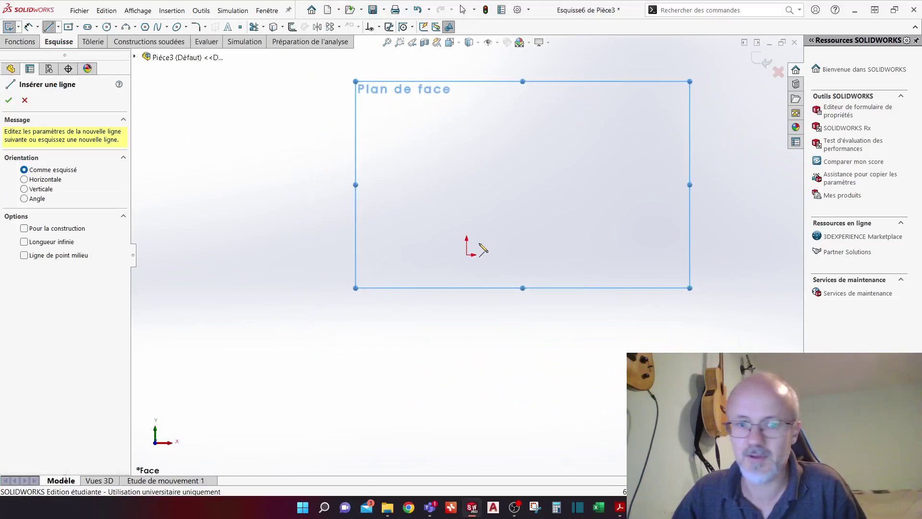
pyautogui.click(346, 254)
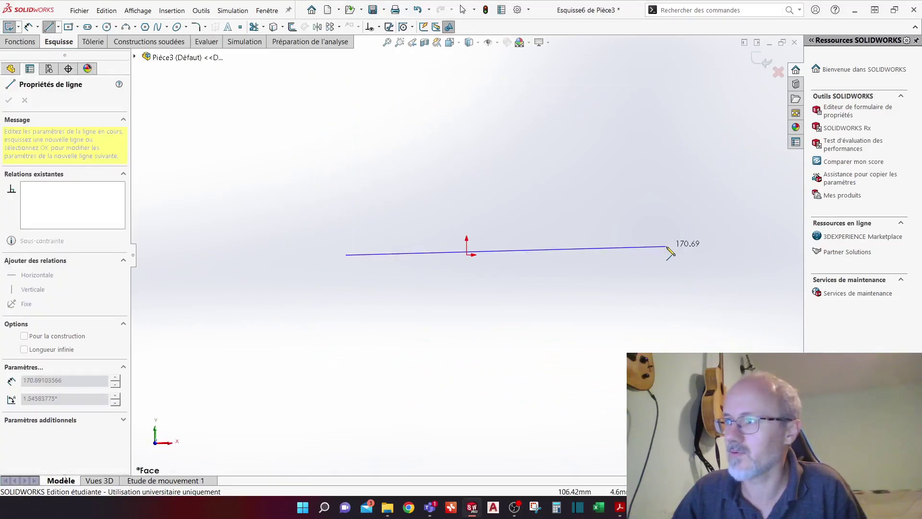
pyautogui.click(665, 254)
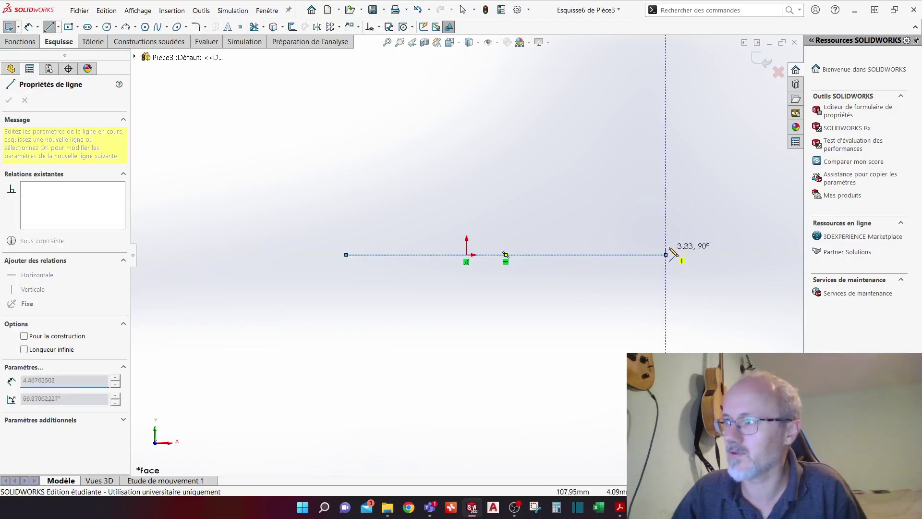
pyautogui.click(666, 177)
pyautogui.click(559, 92)
pyautogui.click(346, 154)
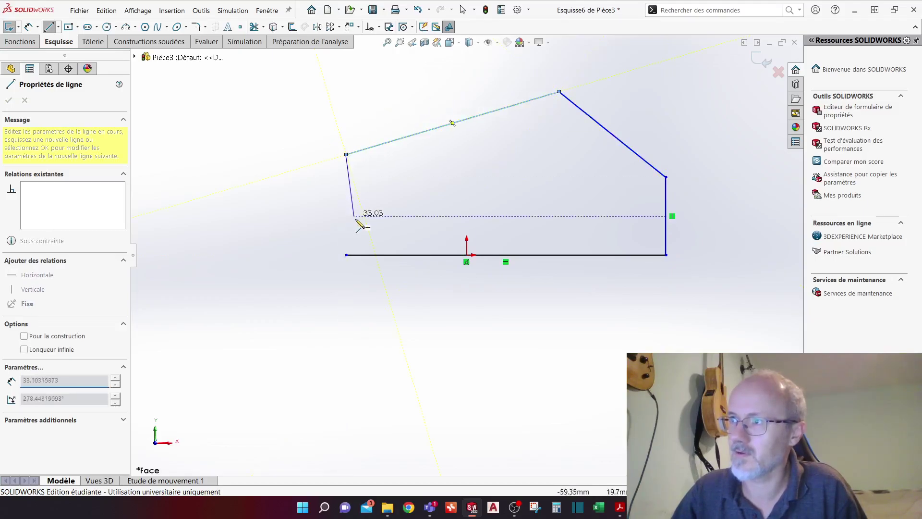
pyautogui.click(346, 255)
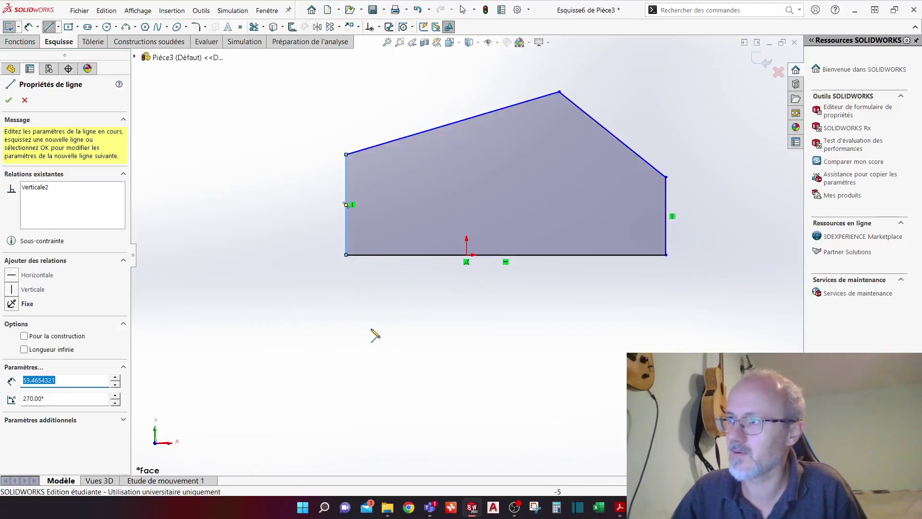
pyautogui.press('Escape')
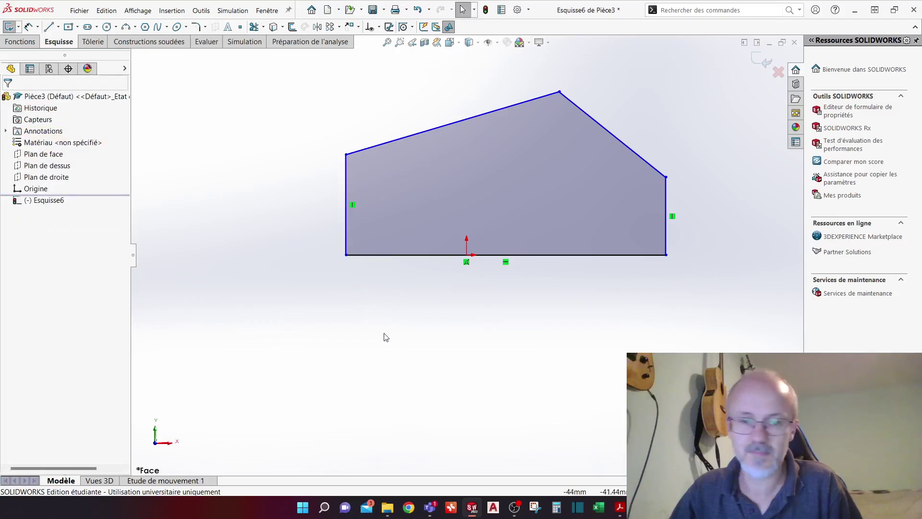
# Dimension the profile's left vertical side at 35 mm
pyautogui.moveTo(384, 334); pyautogui.dragTo(383, 289, button='right')
pyautogui.click(346, 192)
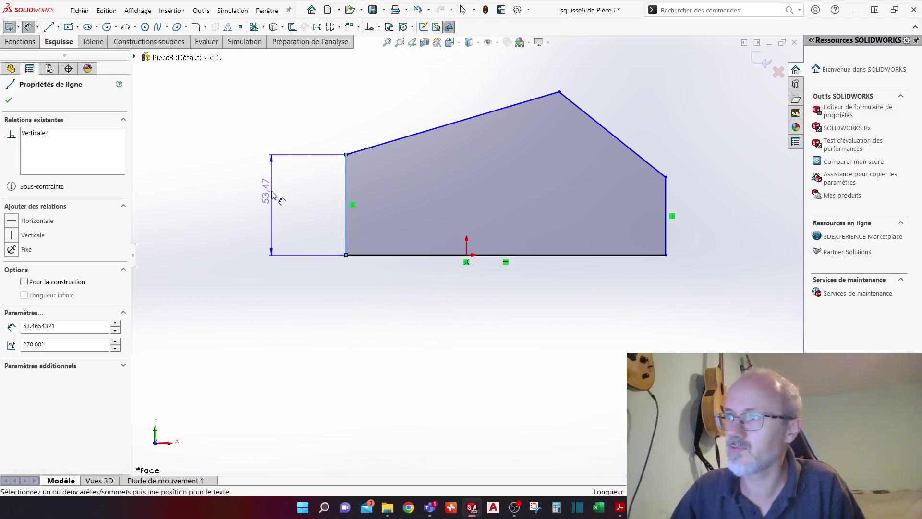
pyautogui.click(271, 209)
pyautogui.write('35cm')
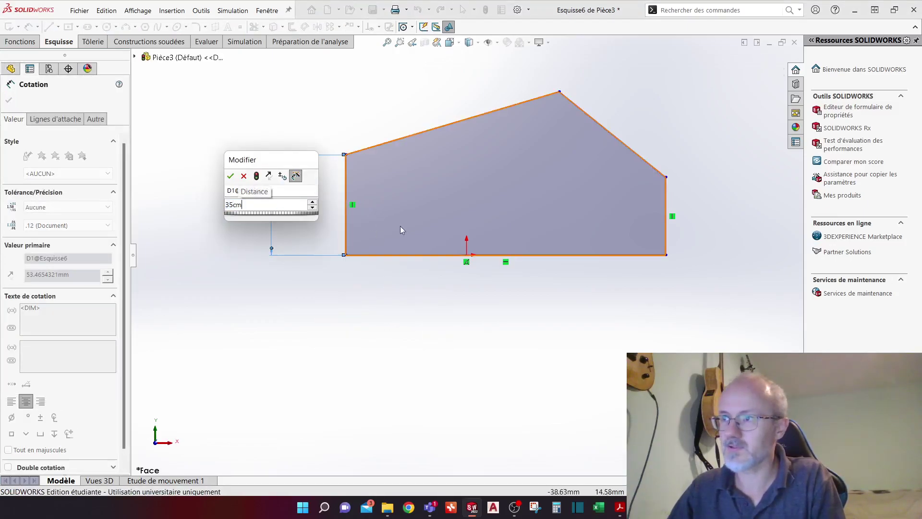
pyautogui.press('BackSpace')
pyautogui.press('BackSpace')
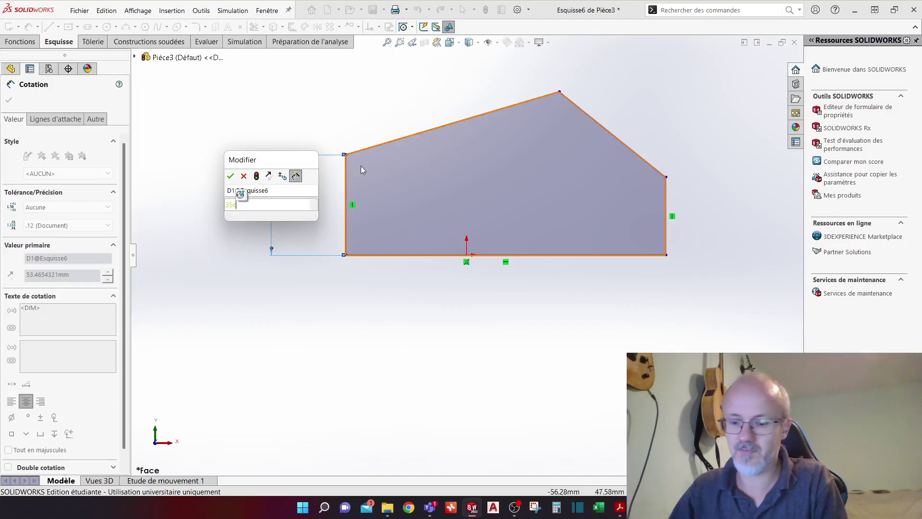
pyautogui.write('mm')
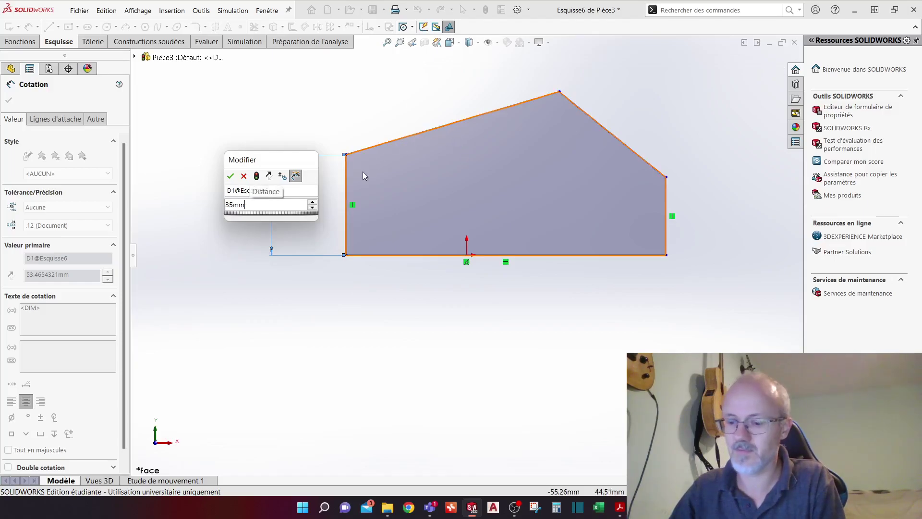
pyautogui.press('Return')
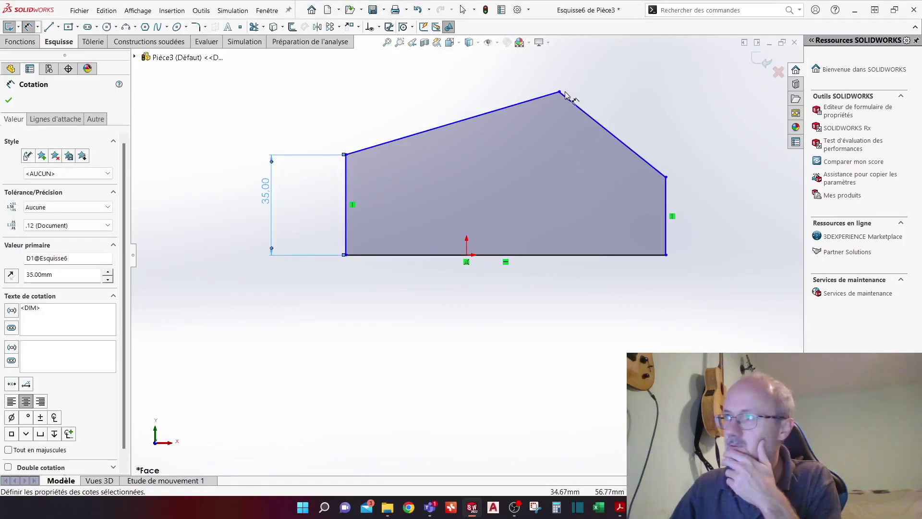
# Dimension the horizontal distance from the left side to the profile's peak at 60 mm
pyautogui.click(550, 96)
pyautogui.click(347, 163)
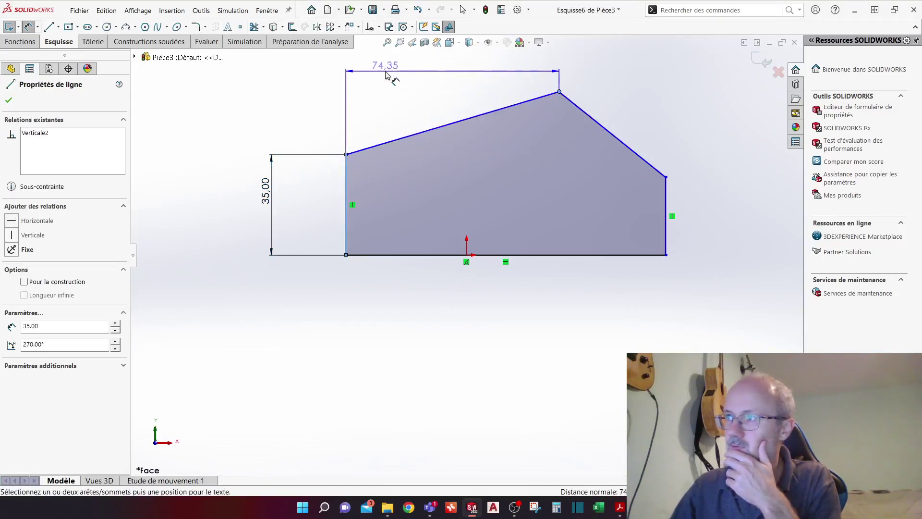
pyautogui.click(384, 73)
pyautogui.write('60')
pyautogui.press('Return')
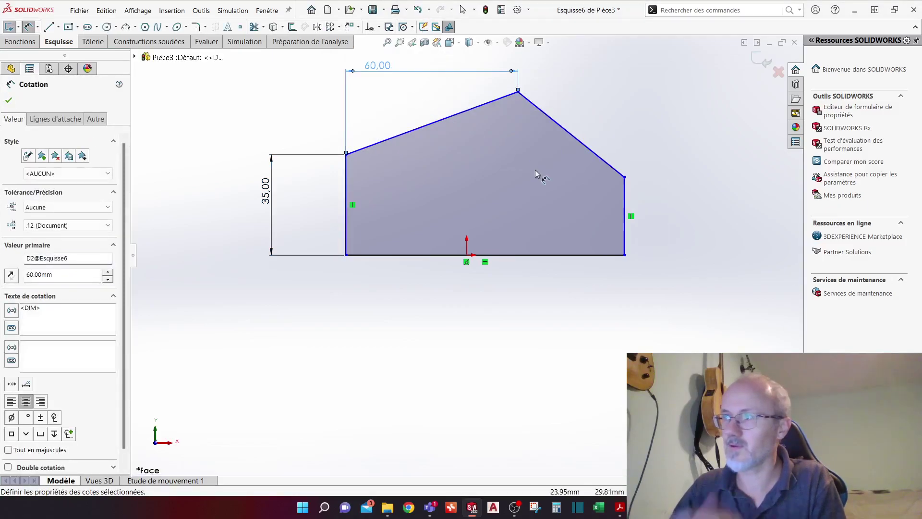
# Dimension the angle between the left side and the adjoining sloped edge at 100°
pyautogui.click(344, 186)
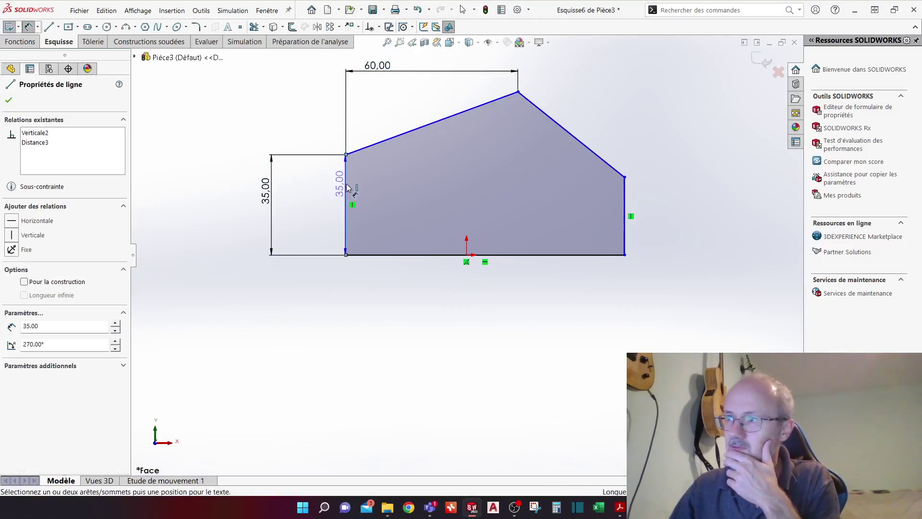
pyautogui.click(406, 135)
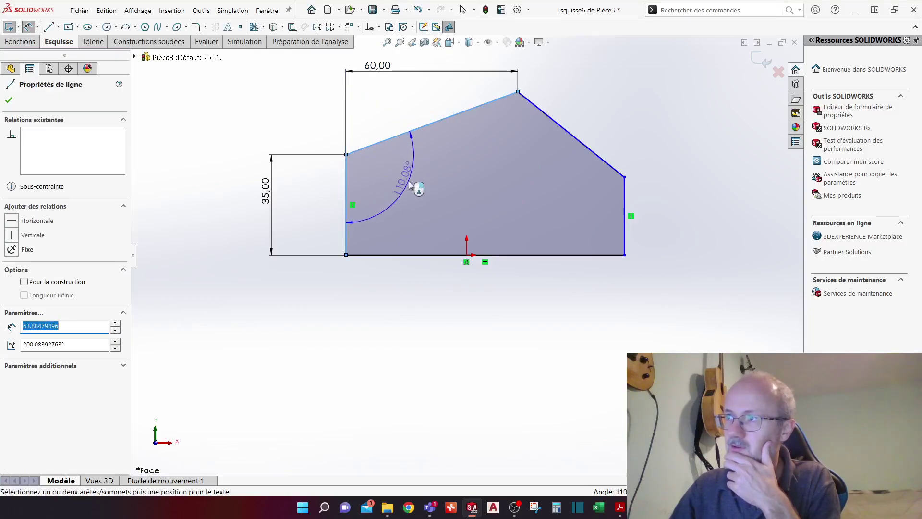
pyautogui.click(416, 189)
pyautogui.write('100')
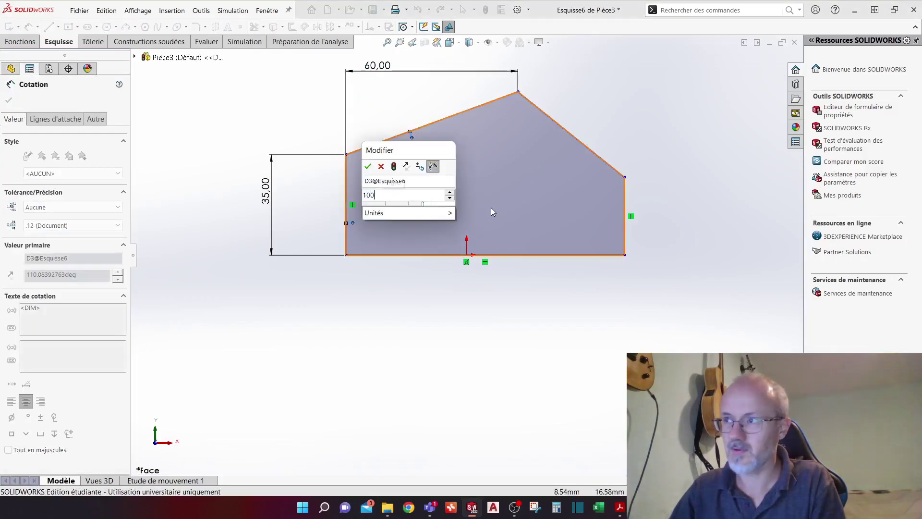
pyautogui.press('Return')
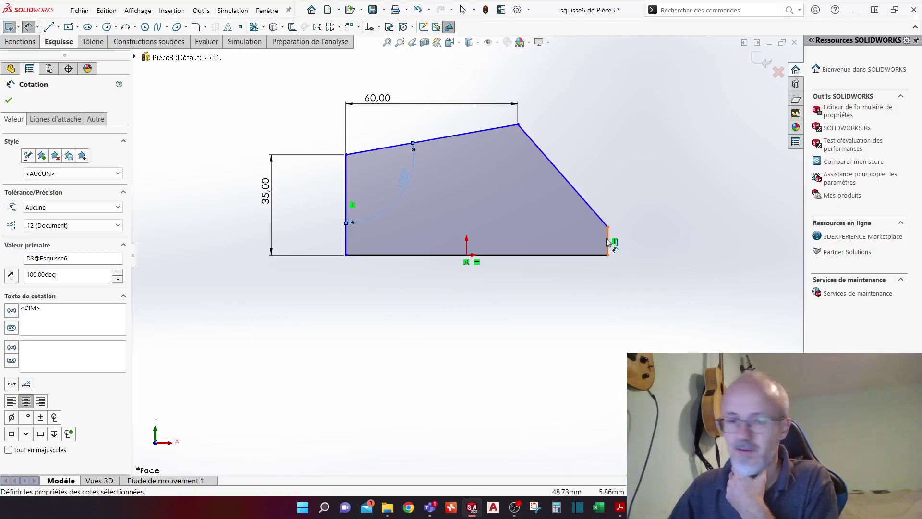
# Dimension the profile's horizontal base at 100 mm
pyautogui.click(552, 256)
pyautogui.click(530, 312)
pyautogui.write('100')
pyautogui.press('Return')
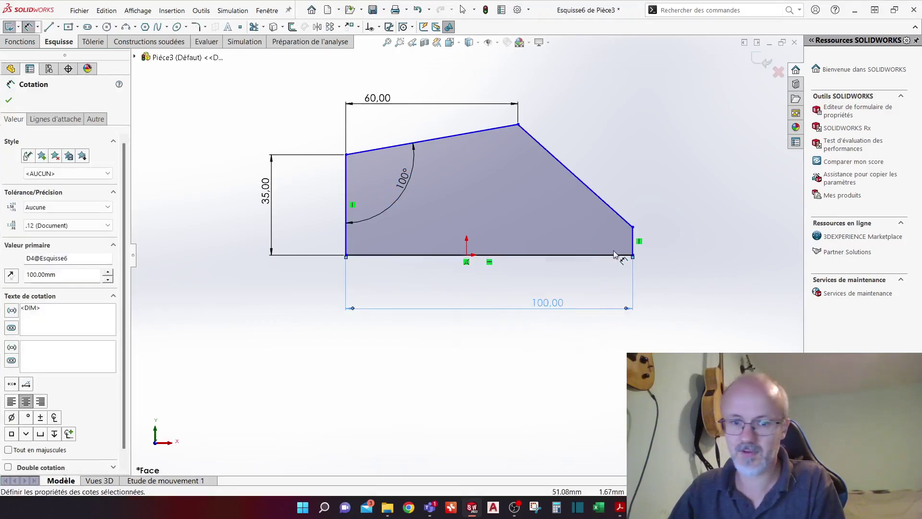
# Dimension the angle between the two sloped edges at 135° and leave the dimension tool
pyautogui.click(495, 127)
pyautogui.click(543, 146)
pyautogui.click(499, 181)
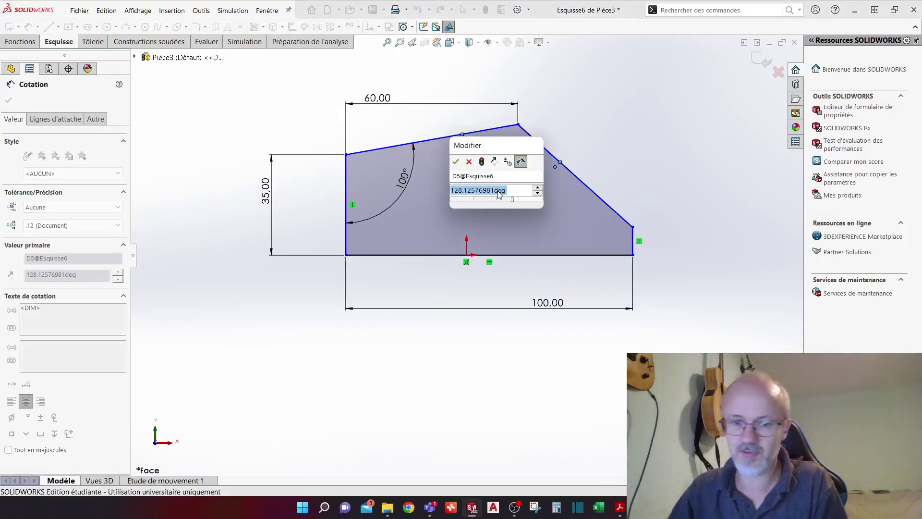
pyautogui.write('135')
pyautogui.press('Return')
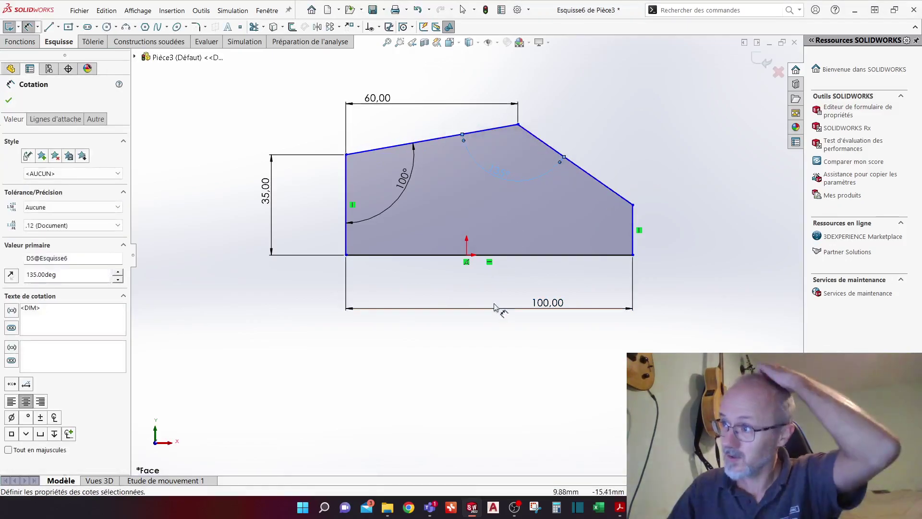
pyautogui.press('Escape')
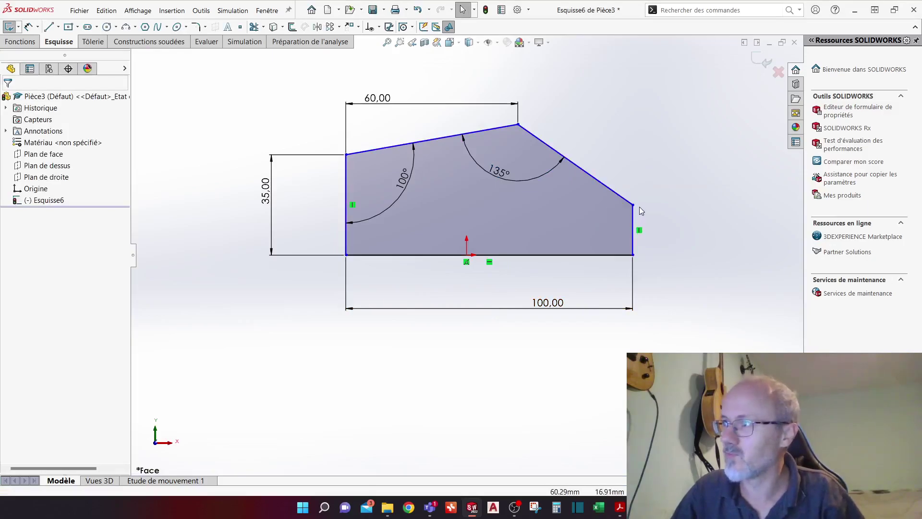
# Shift the profile sideways to test its freedom, centre its base on the origin with a midpoint relation and close the sketch
pyautogui.moveTo(633, 205)
pyautogui.mouseDown()
pyautogui.moveTo(598, 148)
pyautogui.moveTo(626, 194)
pyautogui.moveTo(647, 207)
pyautogui.mouseUp()
pyautogui.click(530, 259)
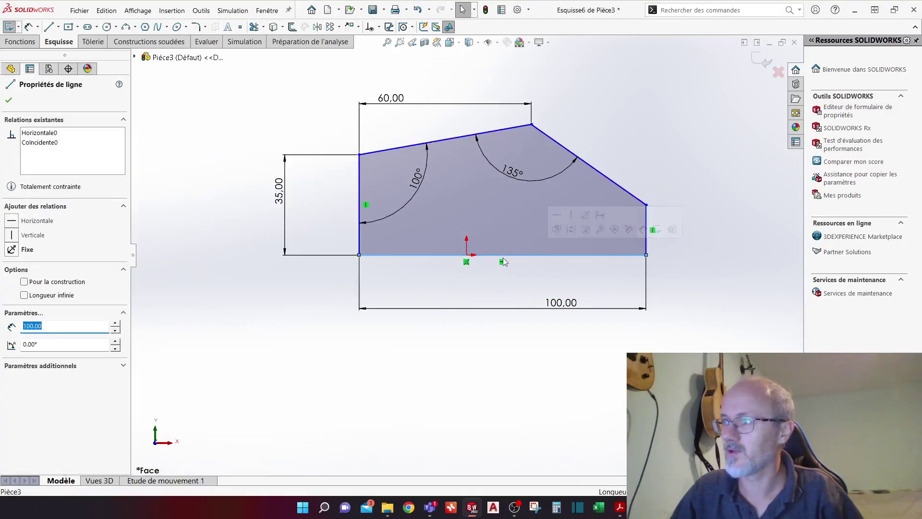
pyautogui.keyDown('ctrl'); pyautogui.click(467, 255); pyautogui.keyUp('ctrl')
pyautogui.click(494, 212)
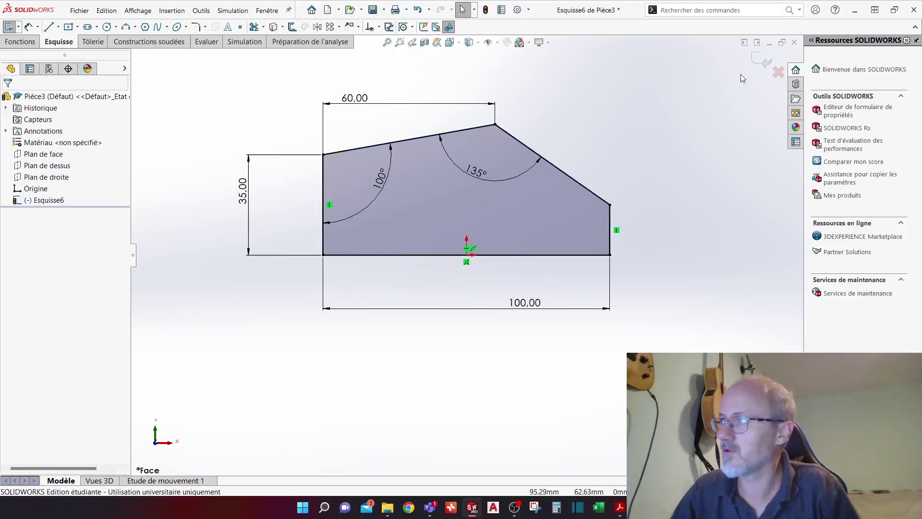
pyautogui.click(763, 60)
# Extrude the five-sided profile 25 mm as a boss with the mid-plane end condition
pyautogui.click(35, 200)
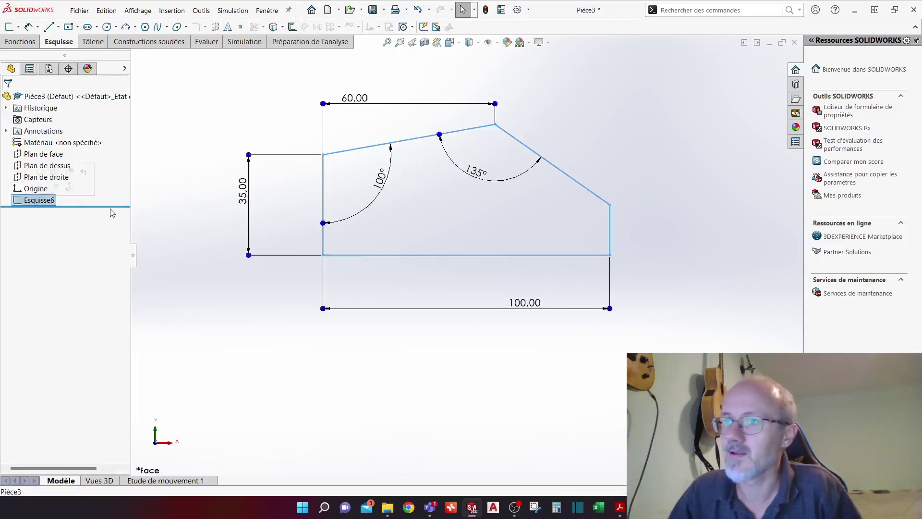
pyautogui.moveTo(159, 223); pyautogui.dragTo(203, 224, button='right')
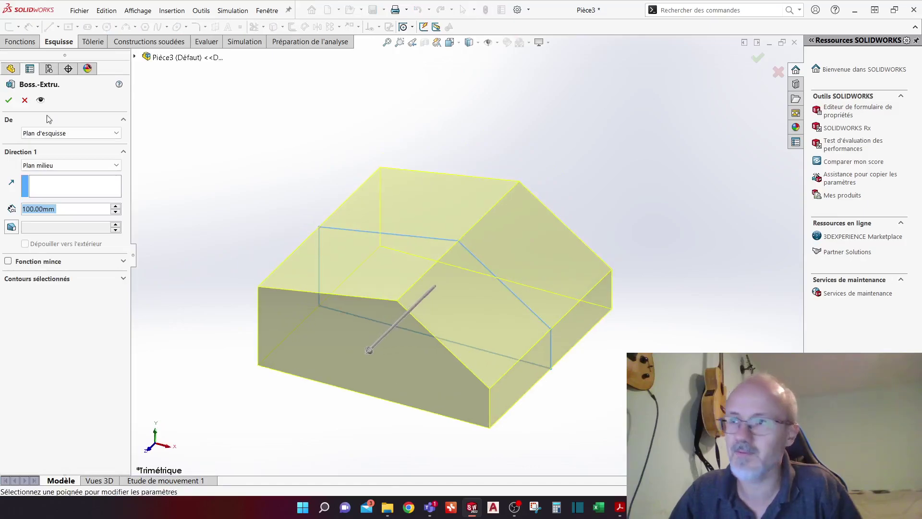
pyautogui.write('25')
pyautogui.press('Return')
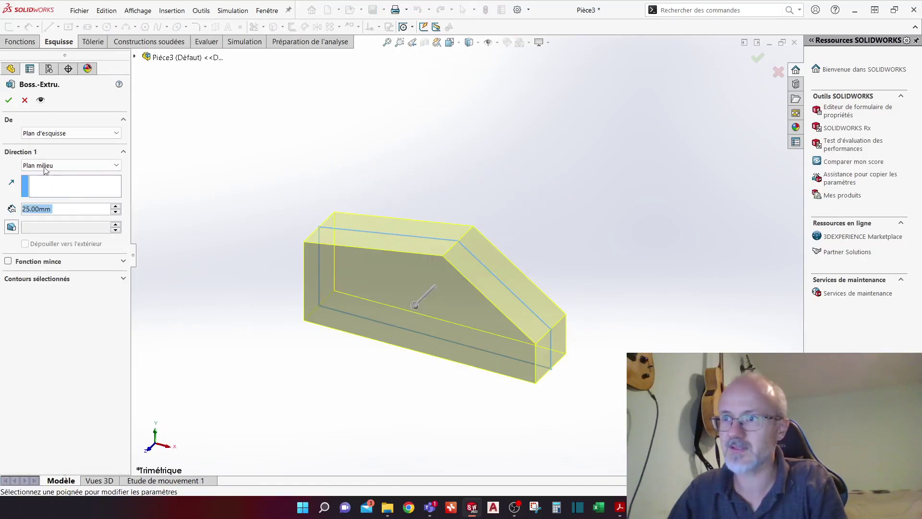
pyautogui.click(9, 100)
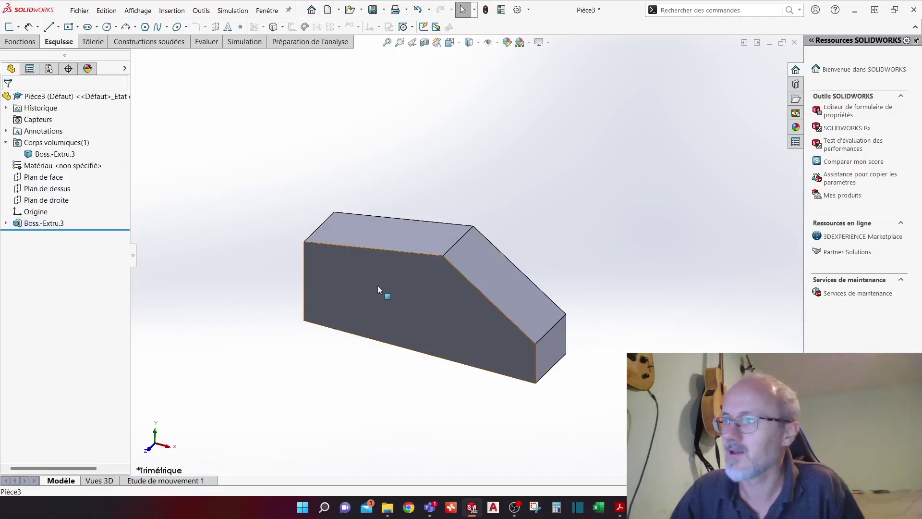
# Sketch a horizontal straight slot on the part's front face, about 38 mm between centres and 15 mm wide
pyautogui.click(451, 275)
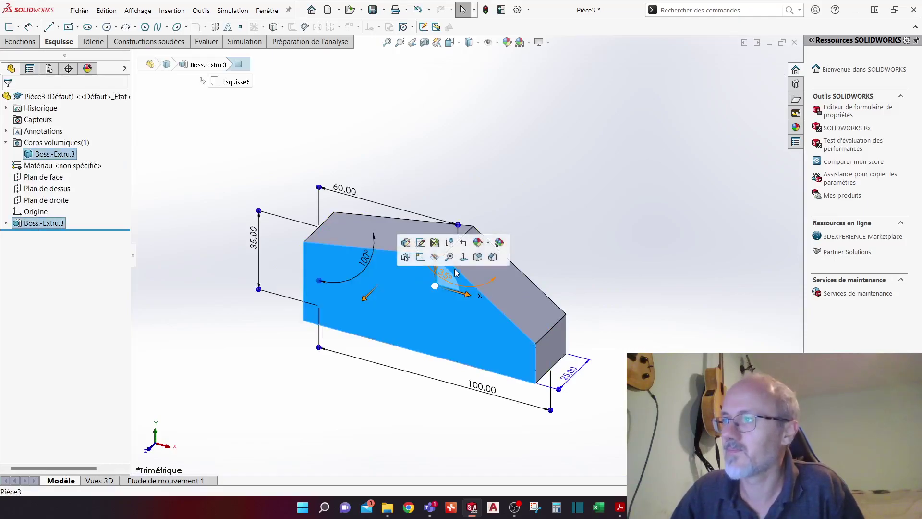
pyautogui.click(421, 249)
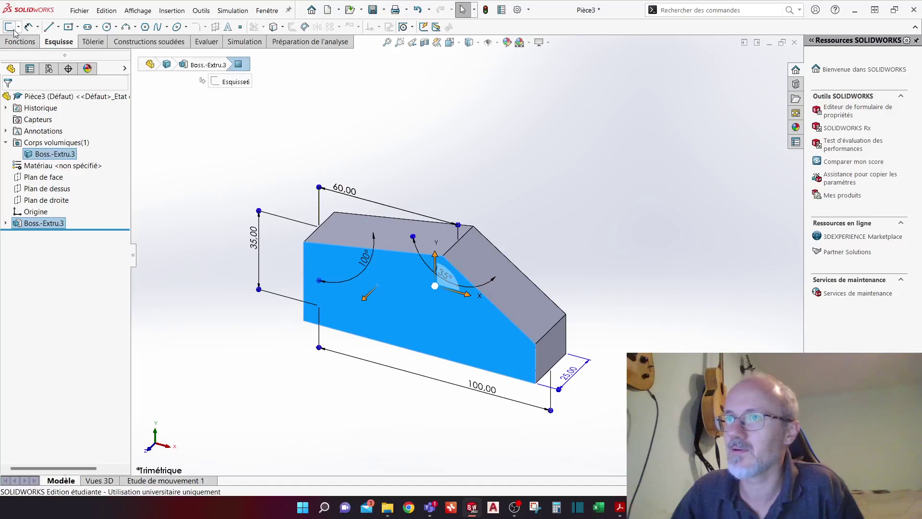
pyautogui.click(98, 28)
pyautogui.click(118, 39)
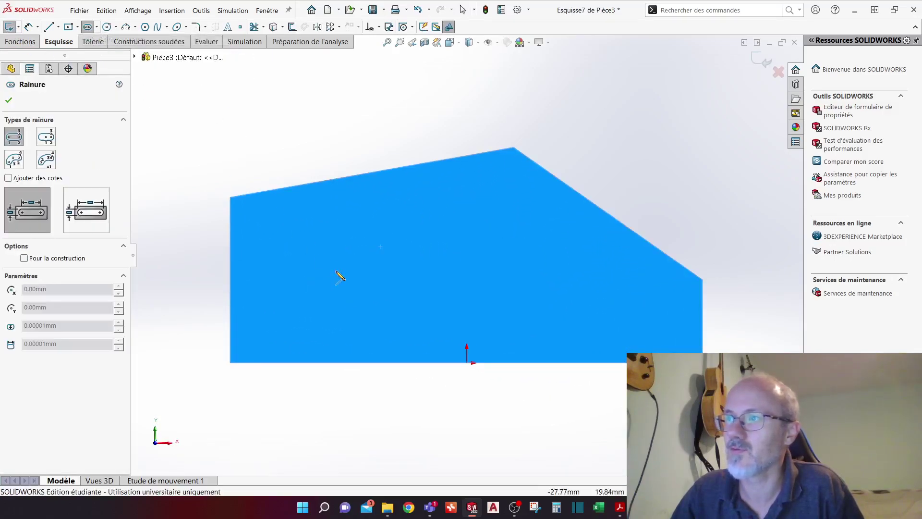
pyautogui.click(343, 298)
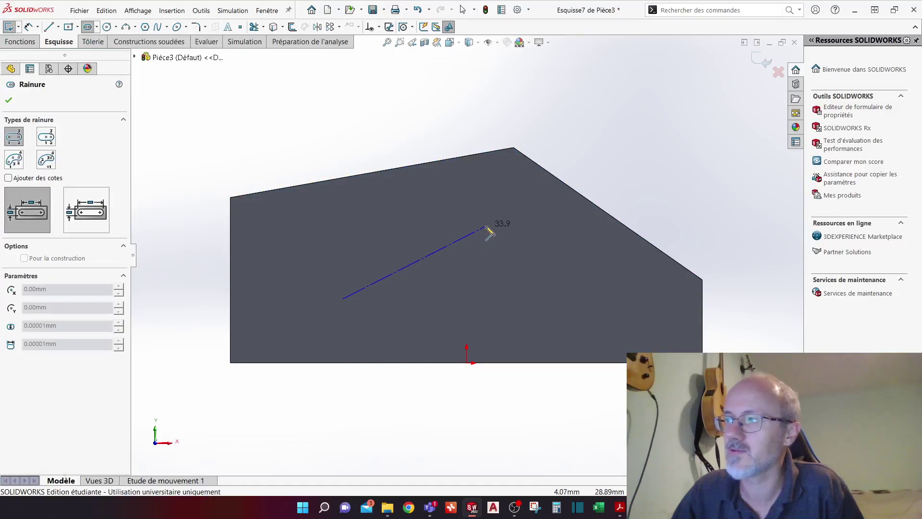
pyautogui.click(524, 298)
pyautogui.click(540, 263)
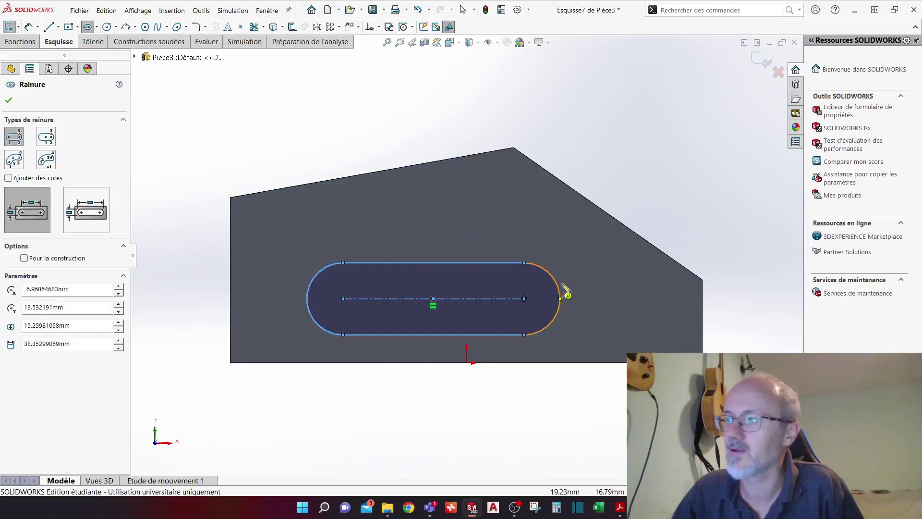
pyautogui.press('Escape')
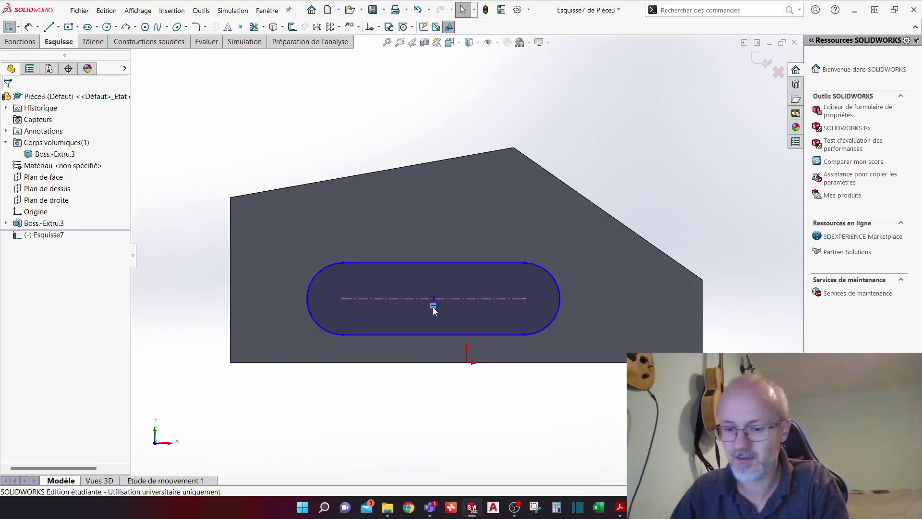
# Tilt the slot freehand so it rises to the right and dimension its centre-to-centre length at 40 mm
pyautogui.moveTo(524, 299); pyautogui.dragTo(493, 230)
pyautogui.click(451, 419)
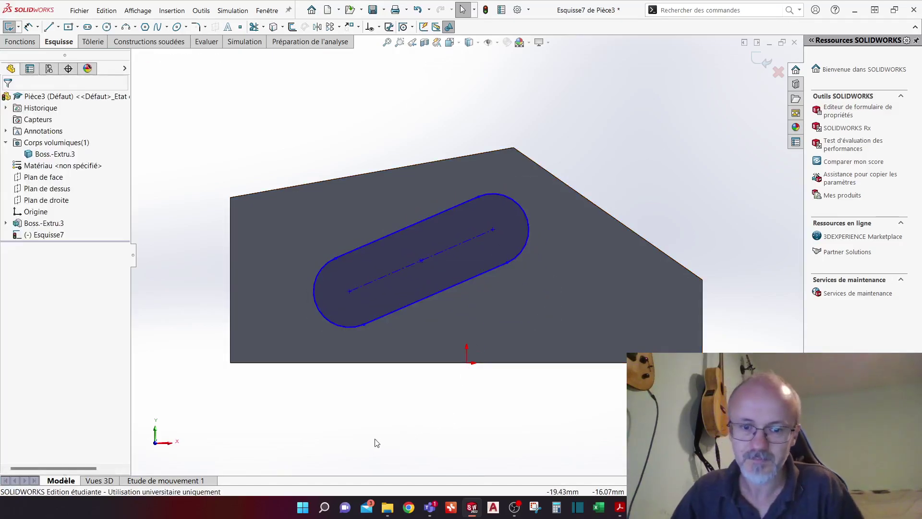
pyautogui.moveTo(378, 447); pyautogui.dragTo(416, 330, button='right')
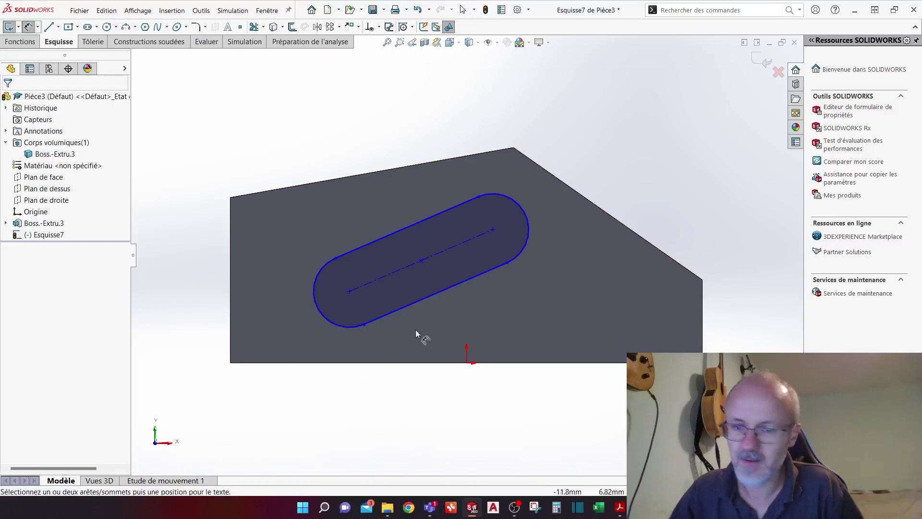
pyautogui.click(452, 253)
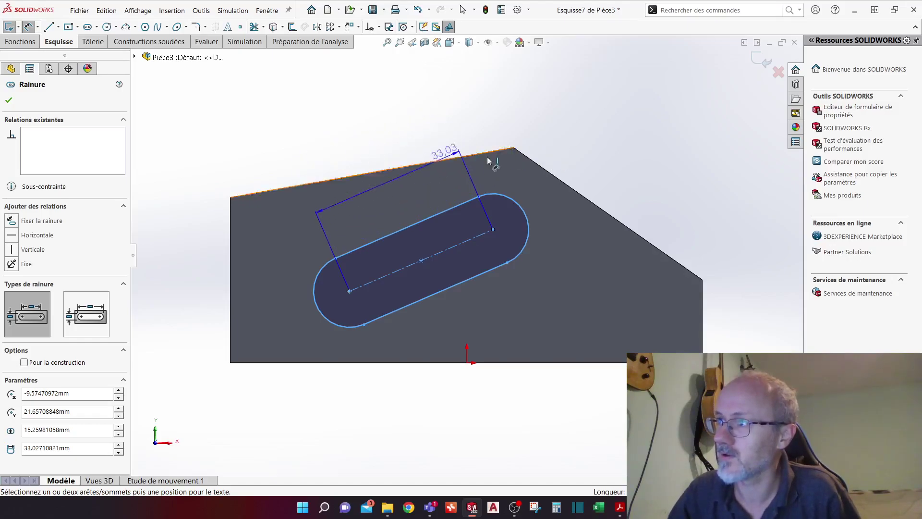
pyautogui.click(395, 166)
pyautogui.write('40')
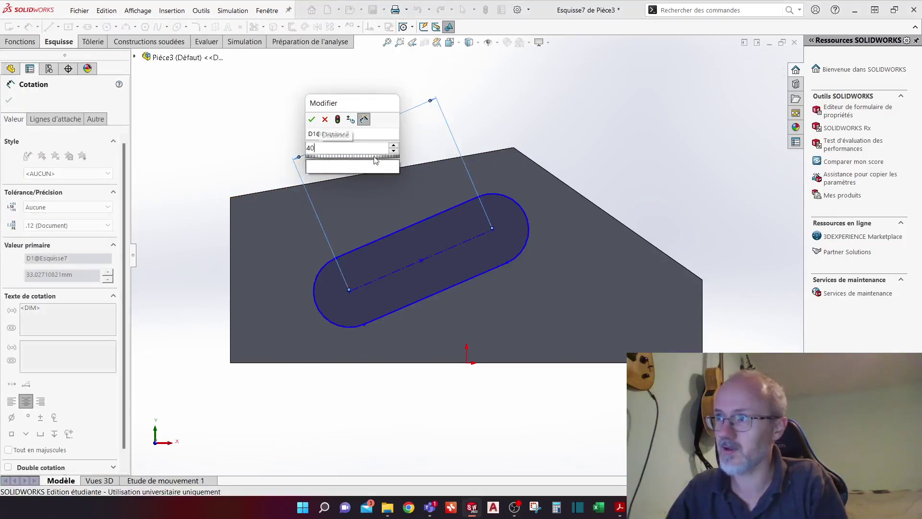
pyautogui.press('Return')
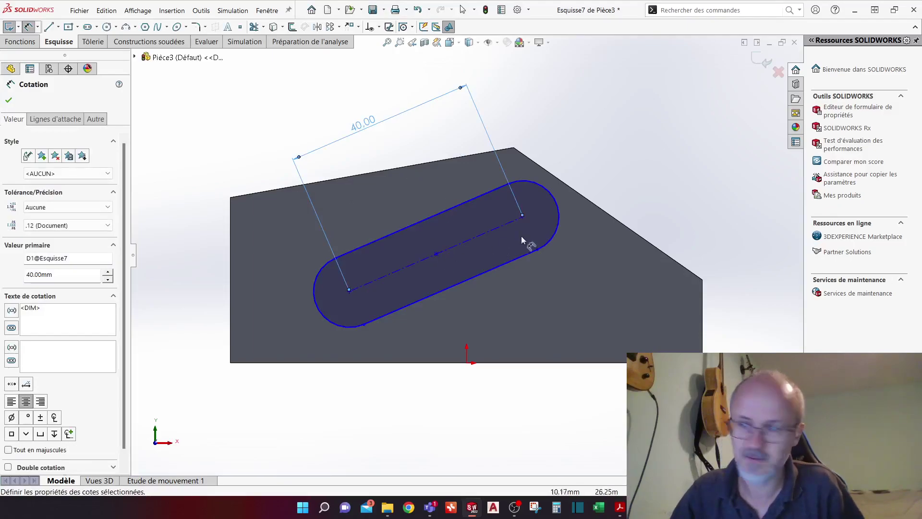
# Dimension the radius of the slot's upper end arc at 6 mm
pyautogui.click(551, 201)
pyautogui.click(575, 159)
pyautogui.press('Return')
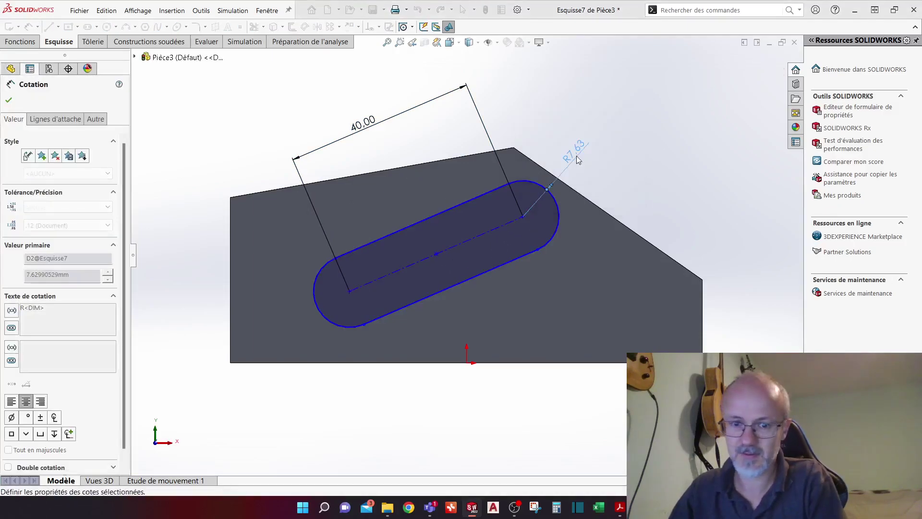
# Dimension the height of the slot's lower arc centre above the part's base at 12 mm
pyautogui.click(352, 293)
pyautogui.click(206, 412)
pyautogui.write('12')
pyautogui.press('Return')
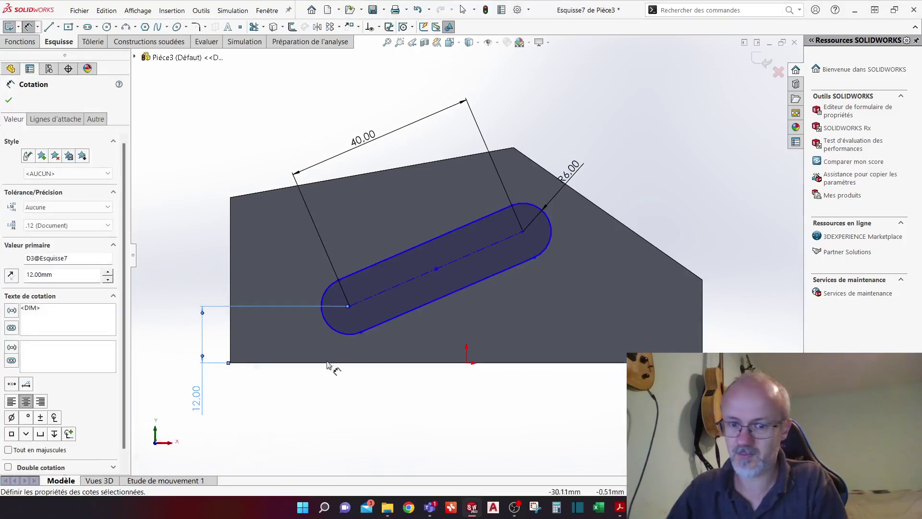
# Dimension the horizontal distance from the part's left edge to the slot's lower arc centre at 20 mm
pyautogui.click(349, 306)
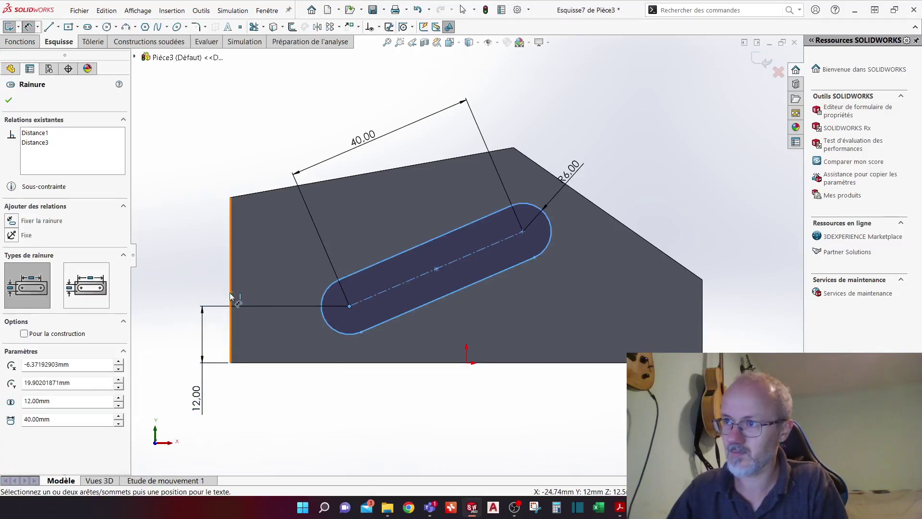
pyautogui.click(233, 294)
pyautogui.click(283, 405)
pyautogui.write('20')
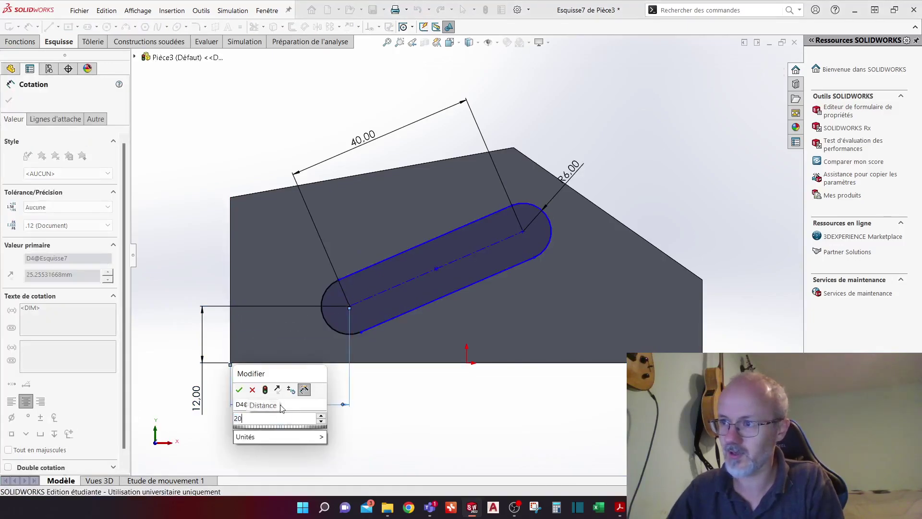
pyautogui.press('Return')
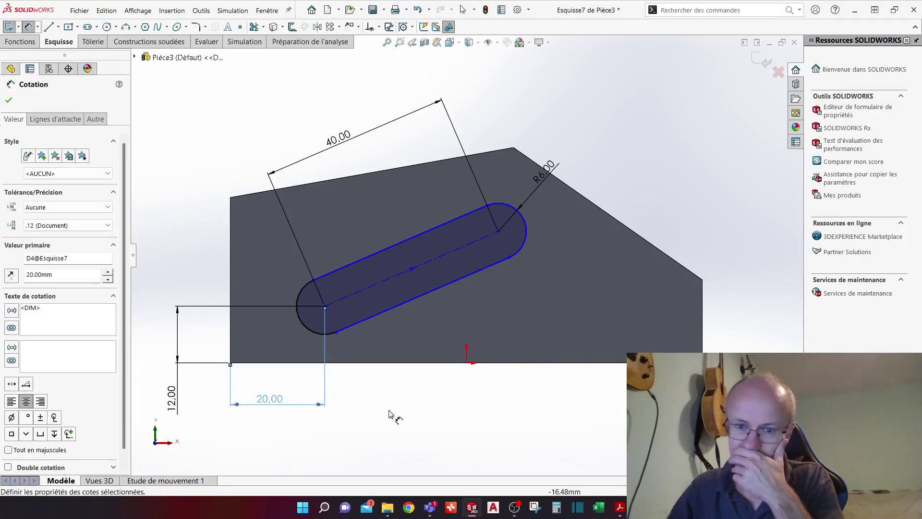
# Dimension the angle between the slot's straight side and the part's base at 25° and close the sketch
pyautogui.click(465, 281)
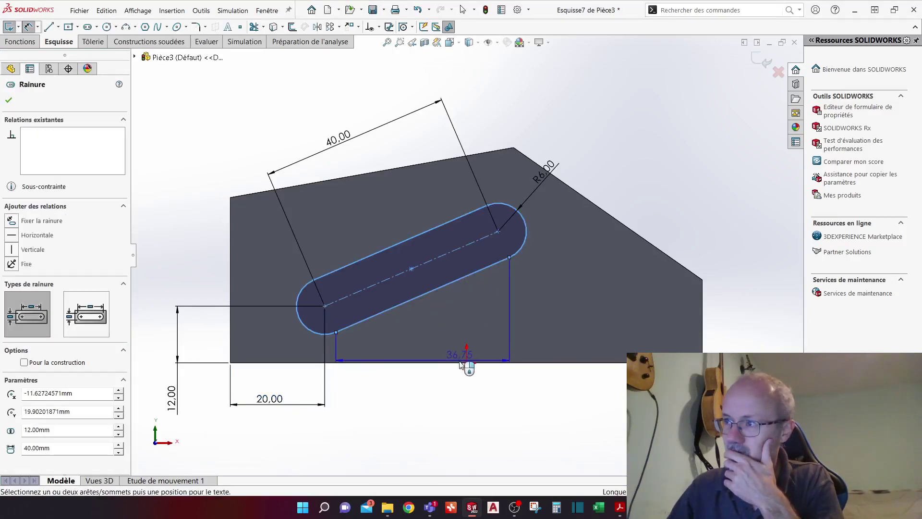
pyautogui.click(459, 364)
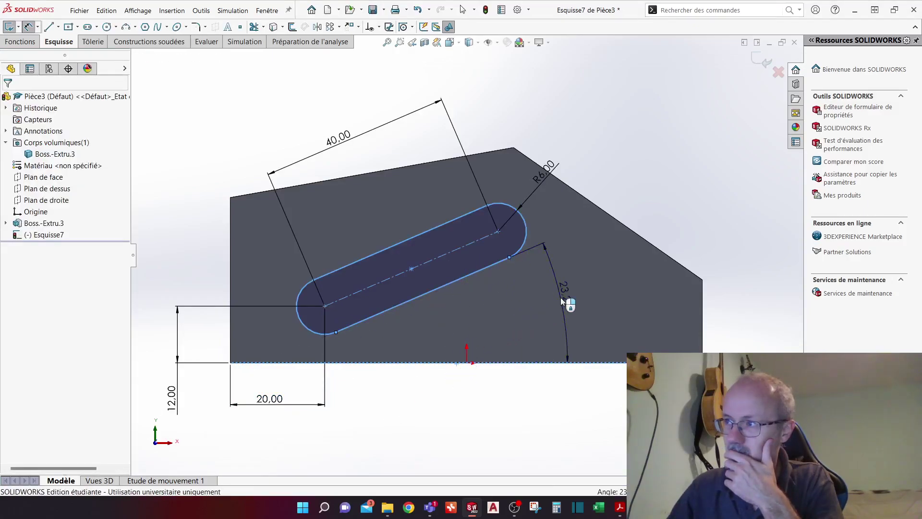
pyautogui.click(560, 298)
pyautogui.write('25')
pyautogui.press('Return')
pyautogui.press('Escape')
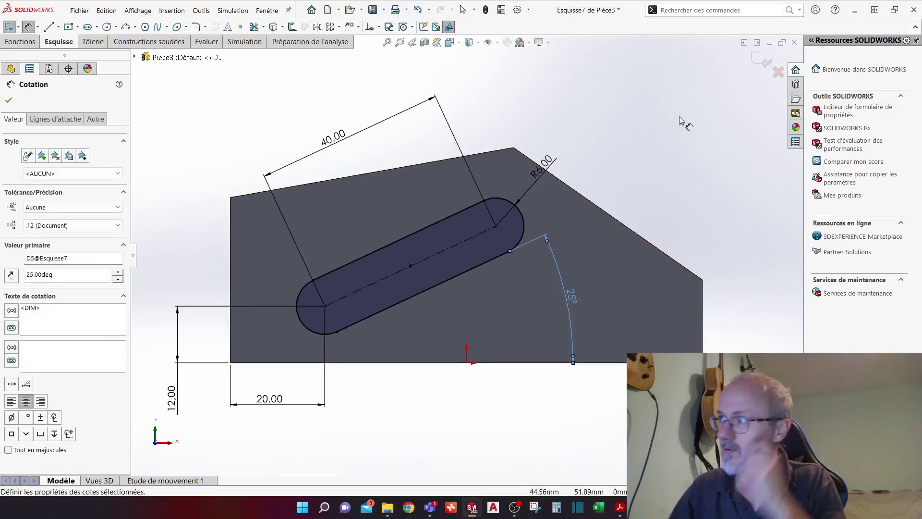
pyautogui.press('Escape')
pyautogui.click(761, 61)
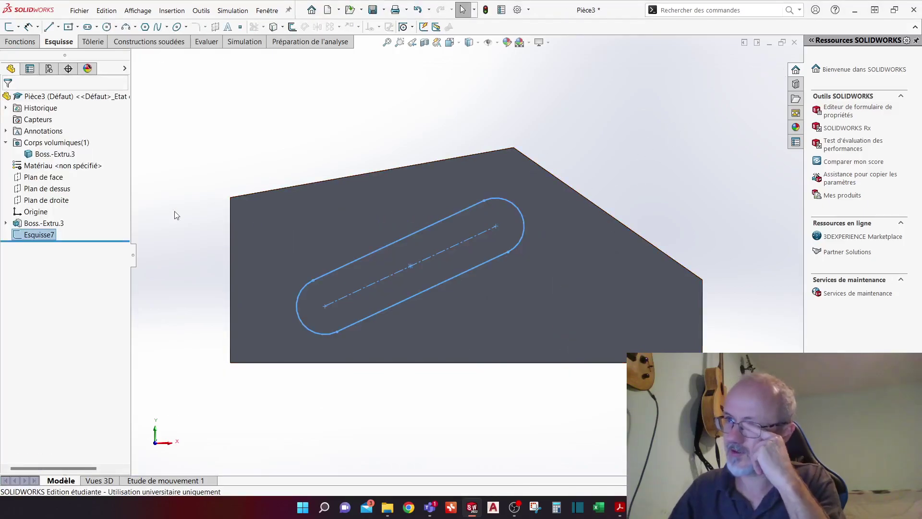
# Cut-extrude the slot contour through the whole part with the "A travers tout" end condition and inspect the result
pyautogui.click(185, 118)
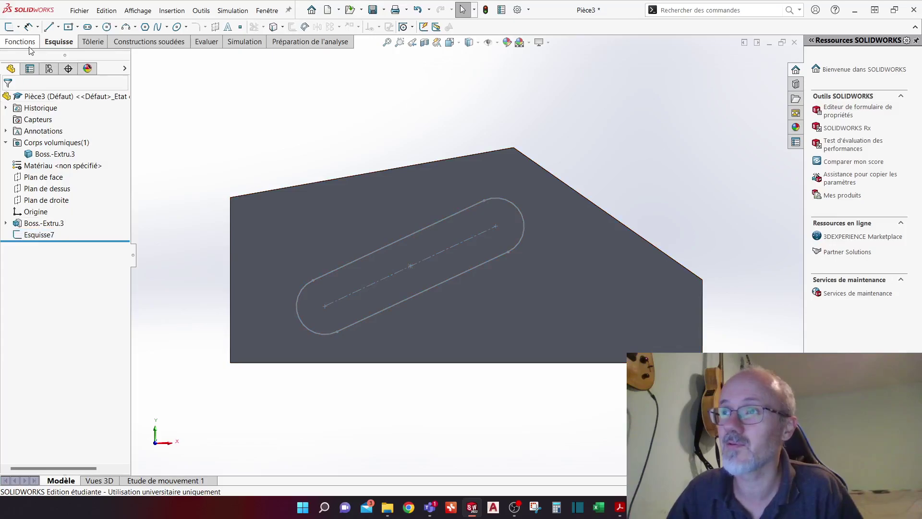
pyautogui.click(29, 47)
pyautogui.click(9, 27)
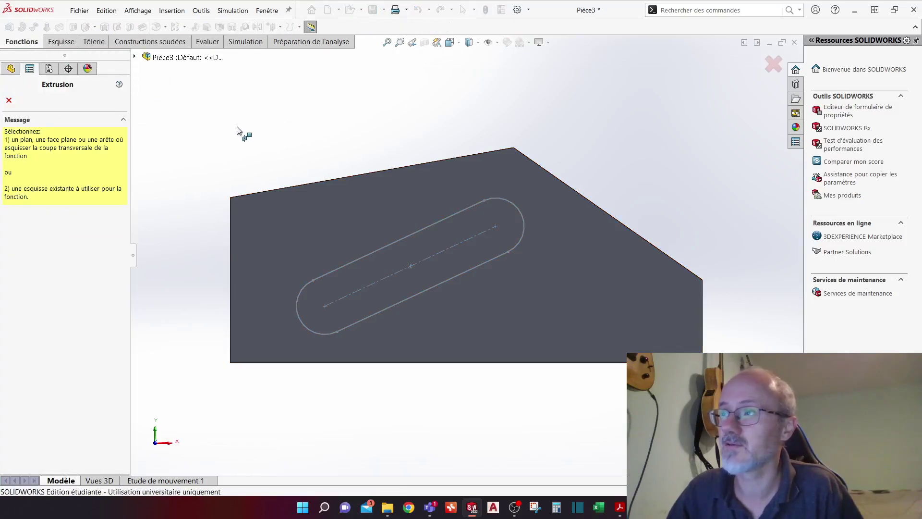
pyautogui.click(398, 241)
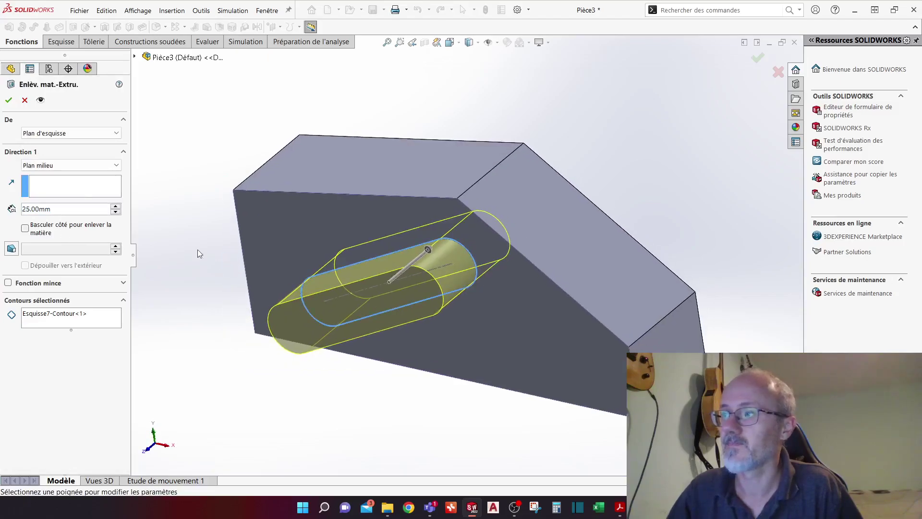
pyautogui.click(49, 165)
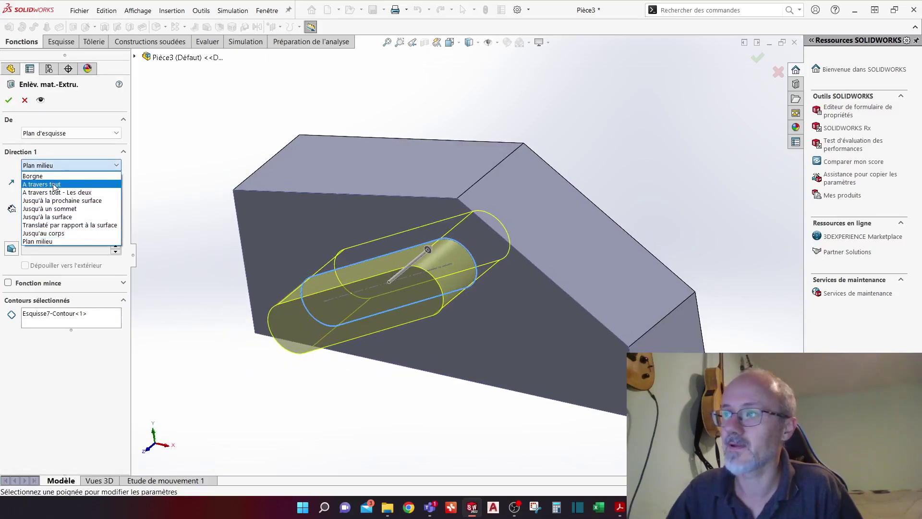
pyautogui.click(56, 184)
pyautogui.moveTo(214, 218); pyautogui.dragTo(212, 238, button='middle')
pyautogui.click(9, 99)
pyautogui.click(187, 262)
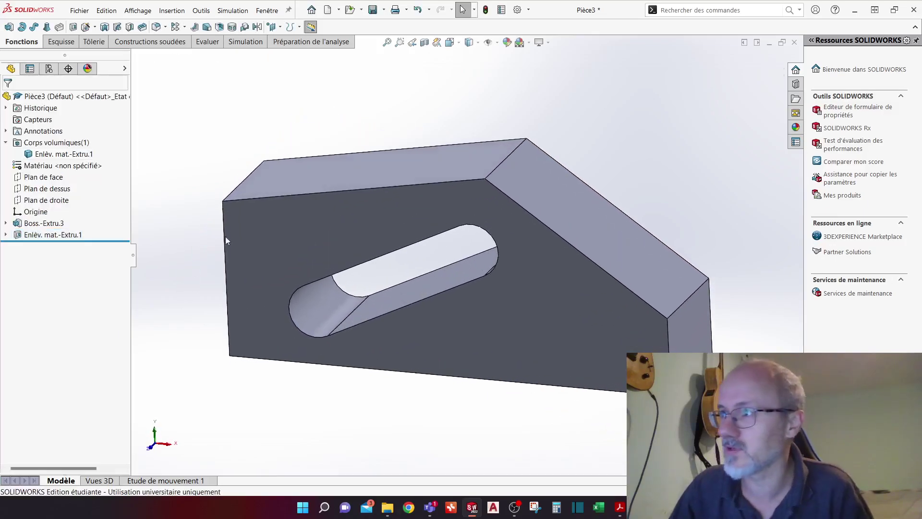
pyautogui.press('f')
pyautogui.moveTo(418, 331); pyautogui.dragTo(606, 164, button='middle')
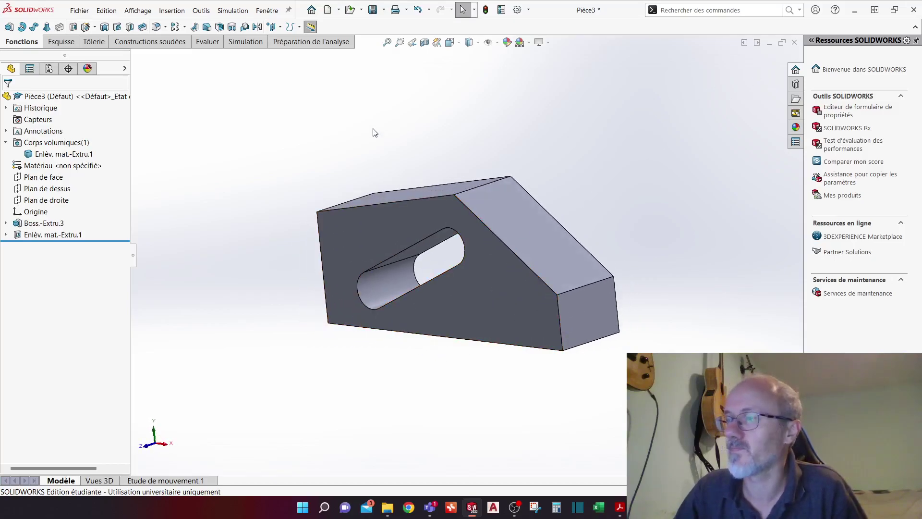
# Delete the slot cut, the boss extrusion and their remaining sketches to empty the part for the next exercise
pyautogui.click(40, 234)
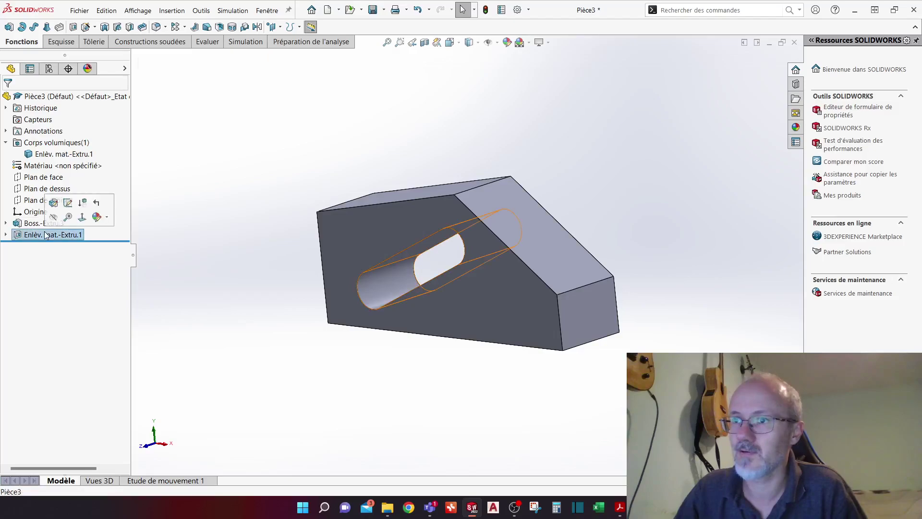
pyautogui.press('Delete')
pyautogui.press('Return')
pyautogui.press('Delete')
pyautogui.press('Return')
pyautogui.click(34, 201)
pyautogui.press('Delete')
pyautogui.press('Return')
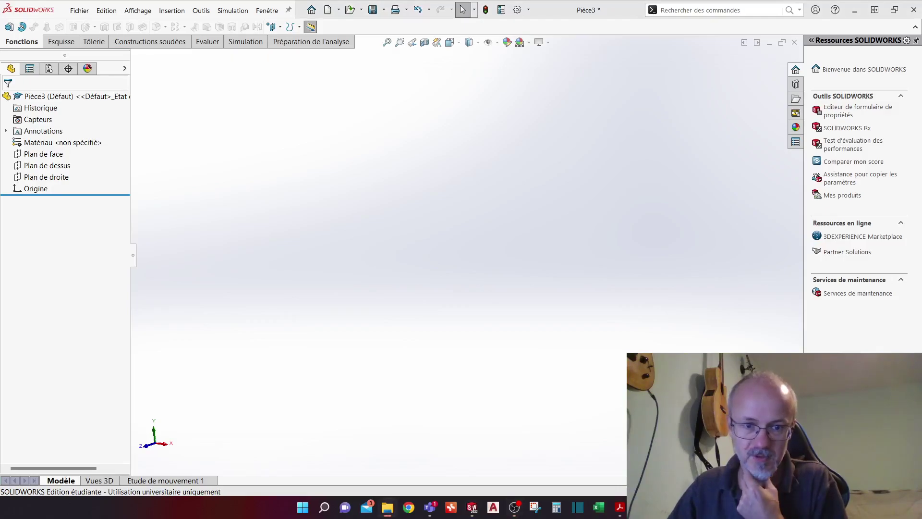
# Switch to Adobe Acrobat Reader and review the sketch and extrusion instructions in Exercice 6.pdf
pyautogui.moveTo(0, 3); pyautogui.dragTo(559, 41)
pyautogui.scroll(-2, 509, 285)
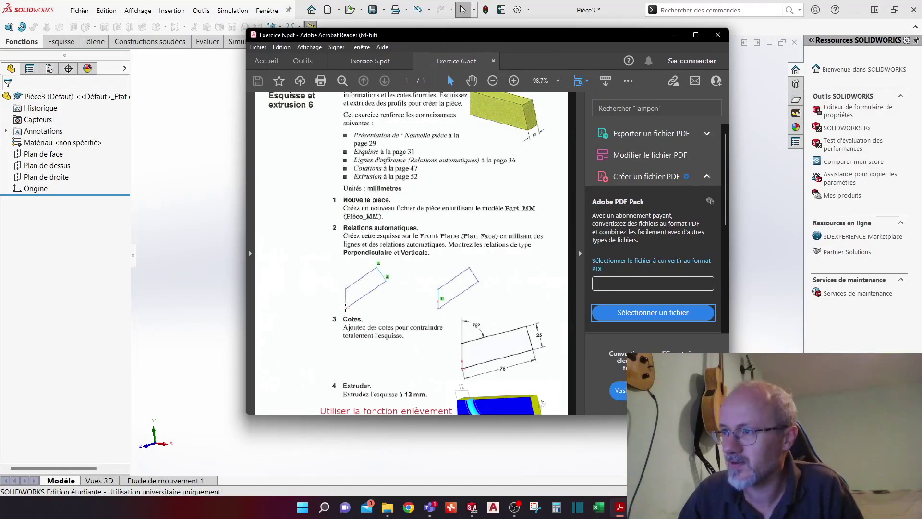
# Examine the exercise's sketch relations, dimensions and extrusion instructions up close, and move the PDF window away from the modelling area
pyautogui.click(580, 253)
pyautogui.scroll(-2, 422, 350)
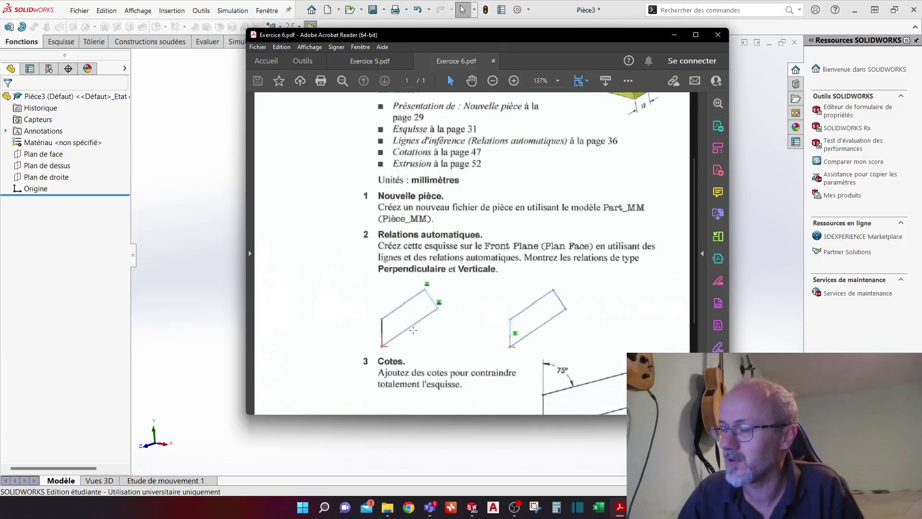
pyautogui.scroll(-3, 413, 330)
pyautogui.scroll(-4, 412, 326)
pyautogui.scroll(3, 412, 323)
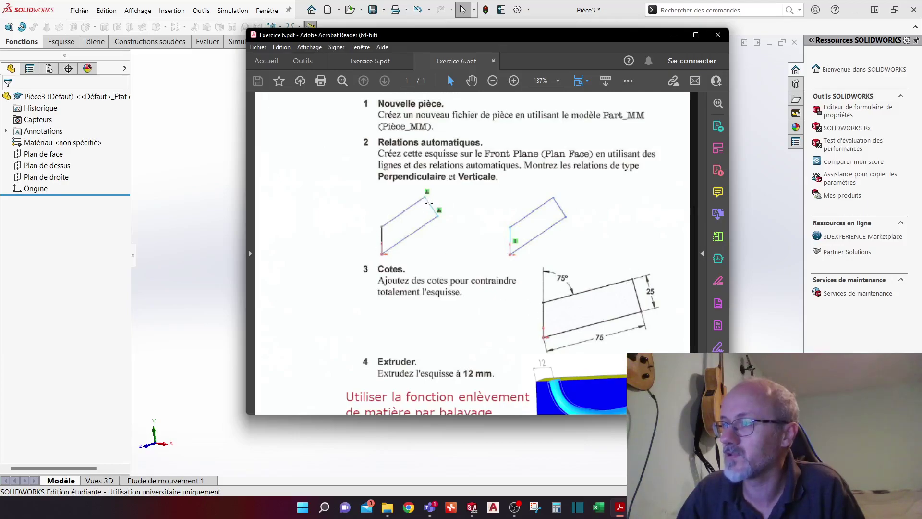
pyautogui.moveTo(605, 35); pyautogui.dragTo(0, 126)
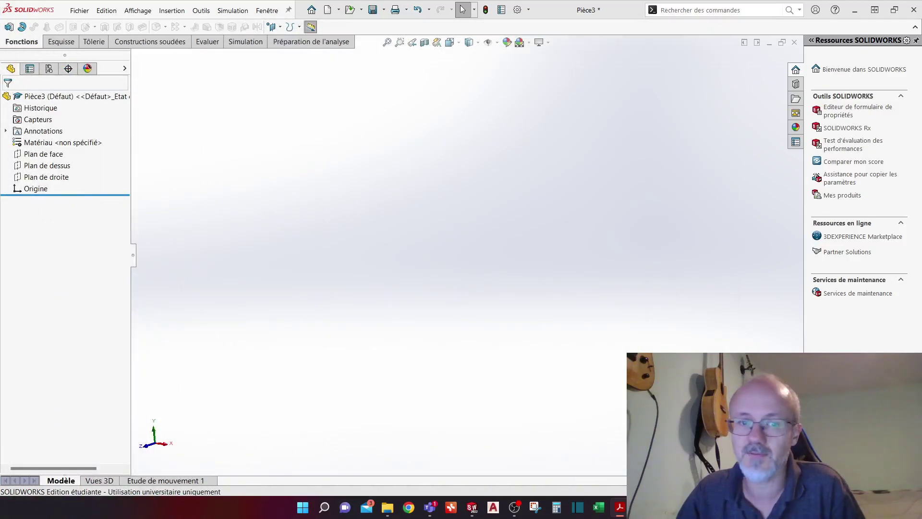
# Start a sketch on Plan de droite and draw a vertical line upward from the origin
pyautogui.click(54, 156)
pyautogui.click(46, 176)
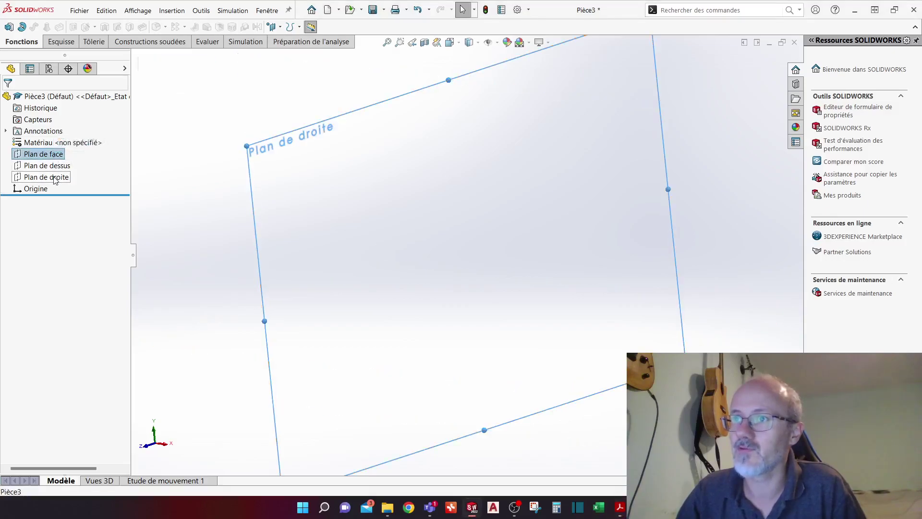
pyautogui.click(57, 42)
pyautogui.click(48, 27)
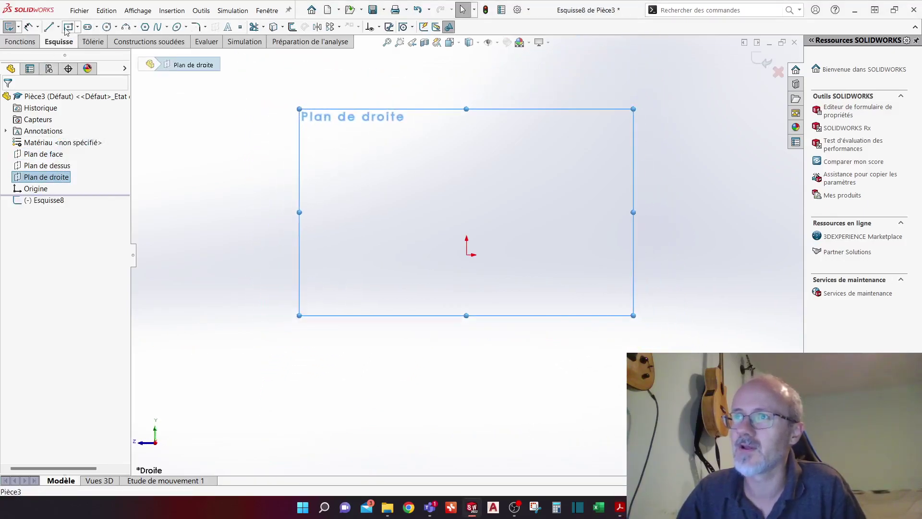
pyautogui.click(466, 254)
pyautogui.click(466, 175)
# Draw the sloping upper side, the perpendicular end side and the lower side, and close the four-sided contour at the origin
pyautogui.scroll(4, 600, 125)
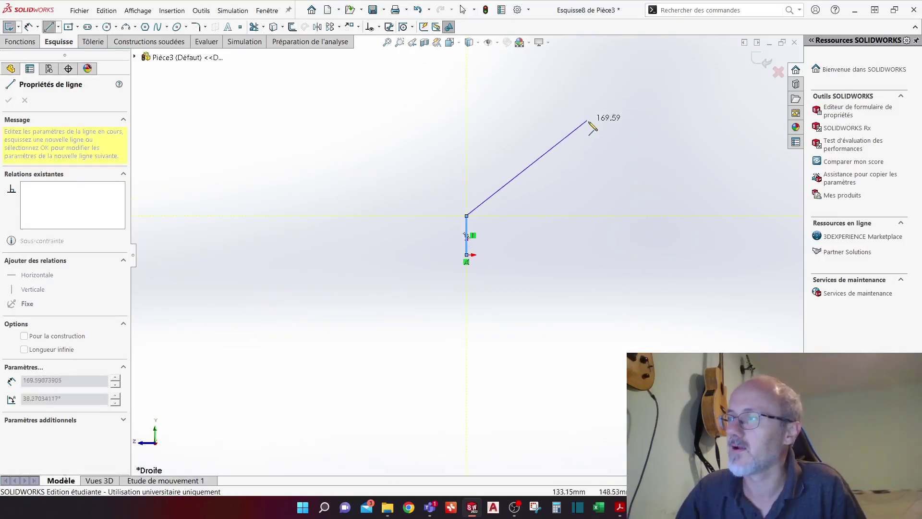
pyautogui.scroll(-2, 594, 134)
pyautogui.click(539, 165)
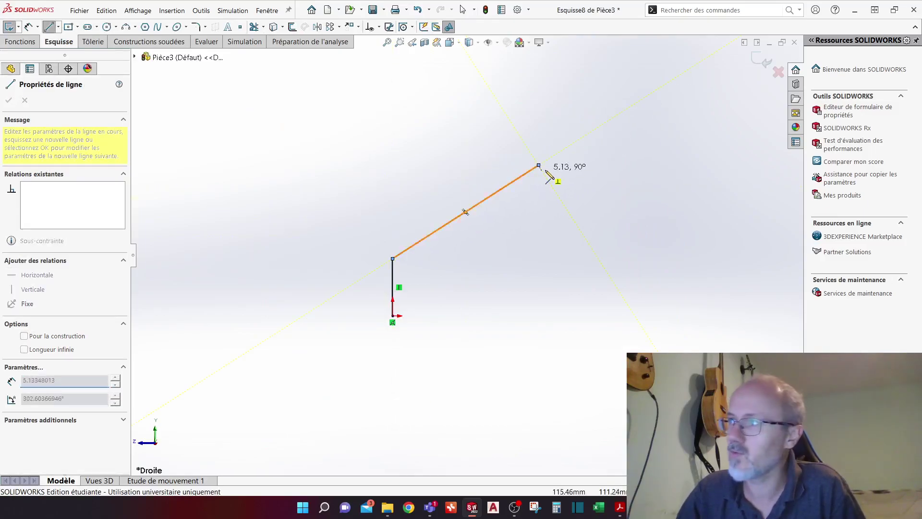
pyautogui.click(571, 217)
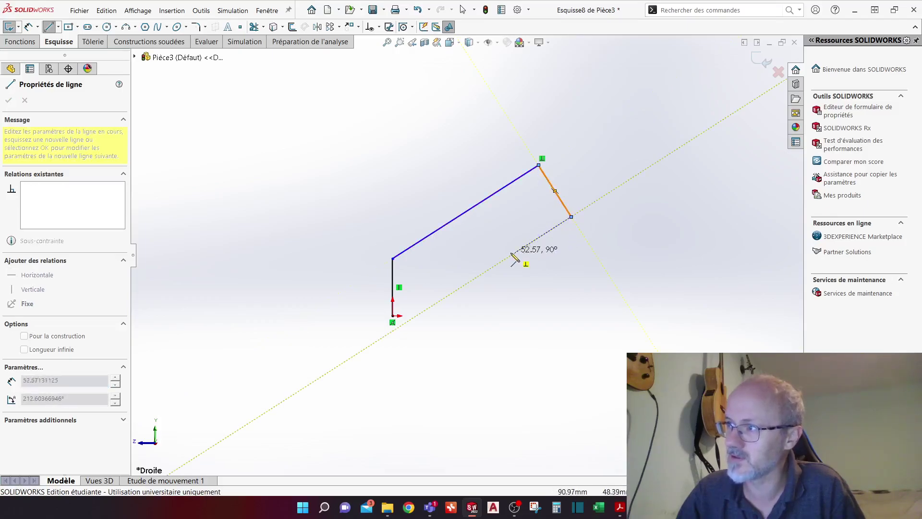
pyautogui.click(416, 316)
pyautogui.press('Escape')
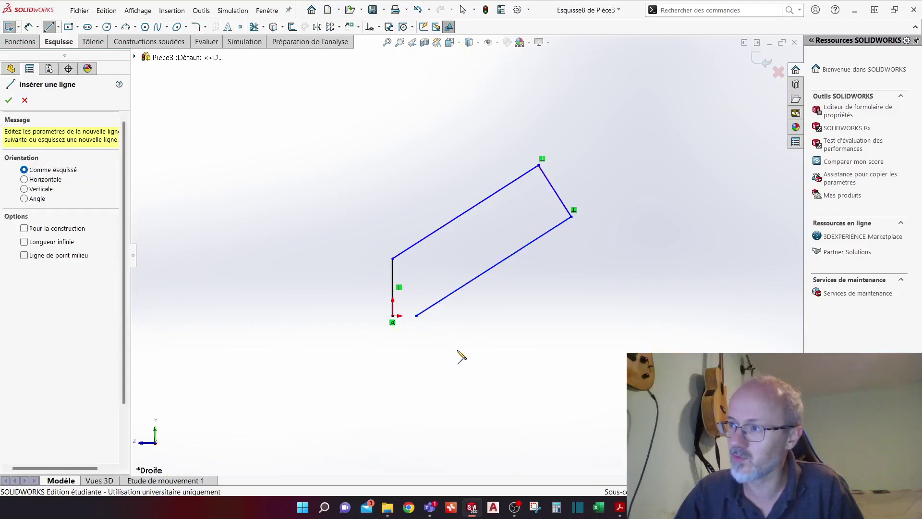
pyautogui.press('Escape')
pyautogui.moveTo(416, 316); pyautogui.dragTo(392, 316)
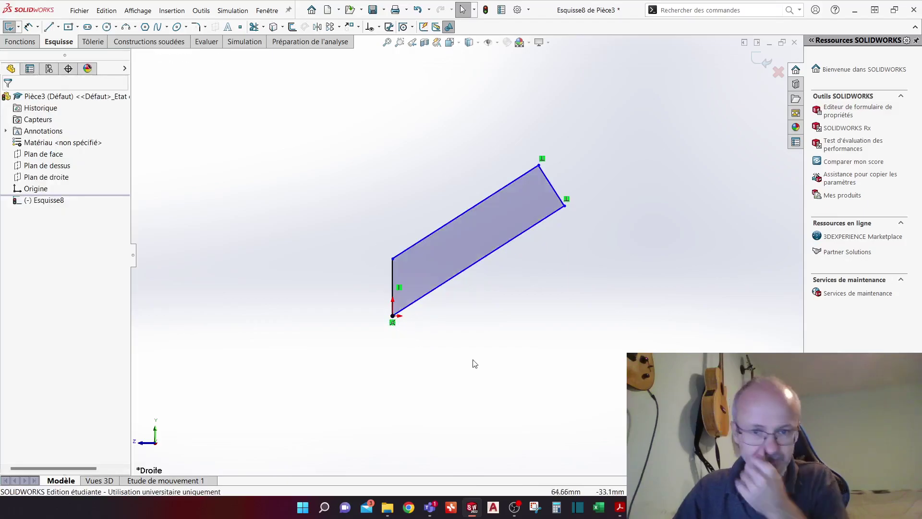
# Dimension the contour's short perpendicular end side at 25 mm
pyautogui.click(558, 197)
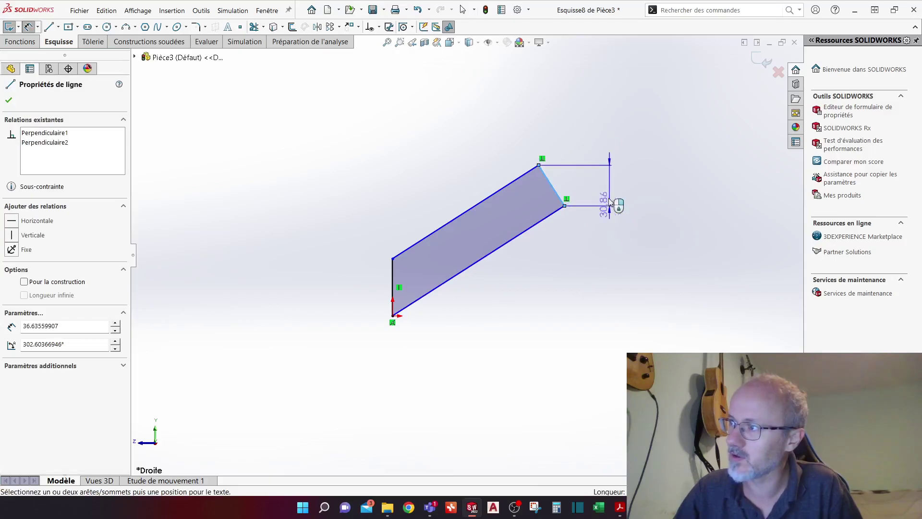
pyautogui.click(581, 200)
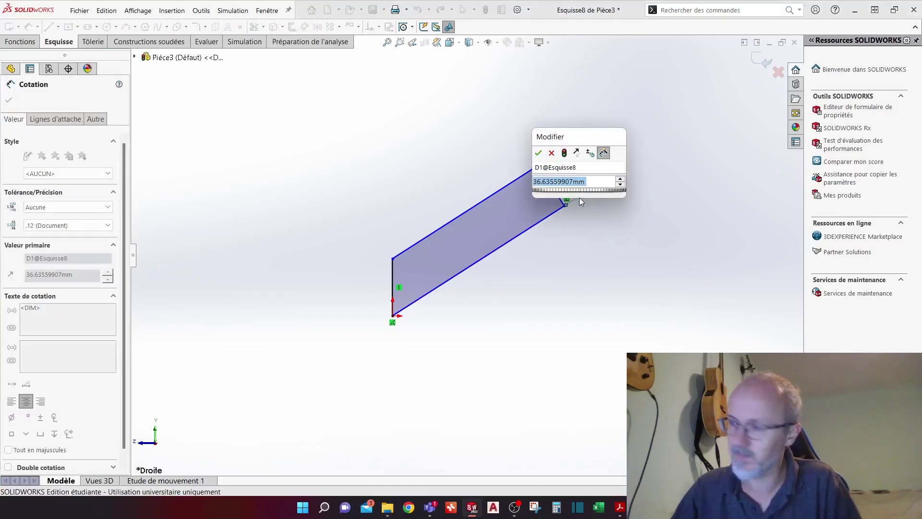
pyautogui.write('25')
pyautogui.press('Return')
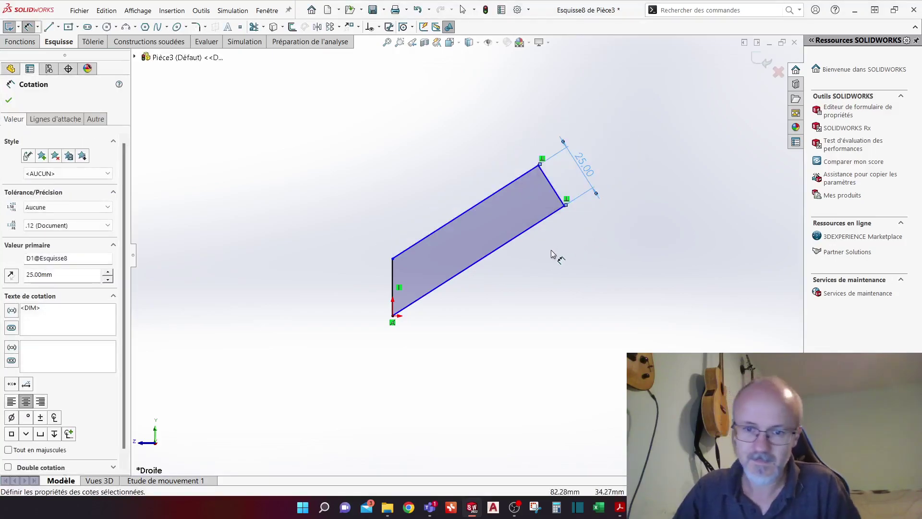
# Dimension the angle between the vertical side and the sloping upper side at 75°
pyautogui.click(392, 278)
pyautogui.click(417, 240)
pyautogui.click(417, 180)
pyautogui.write('75')
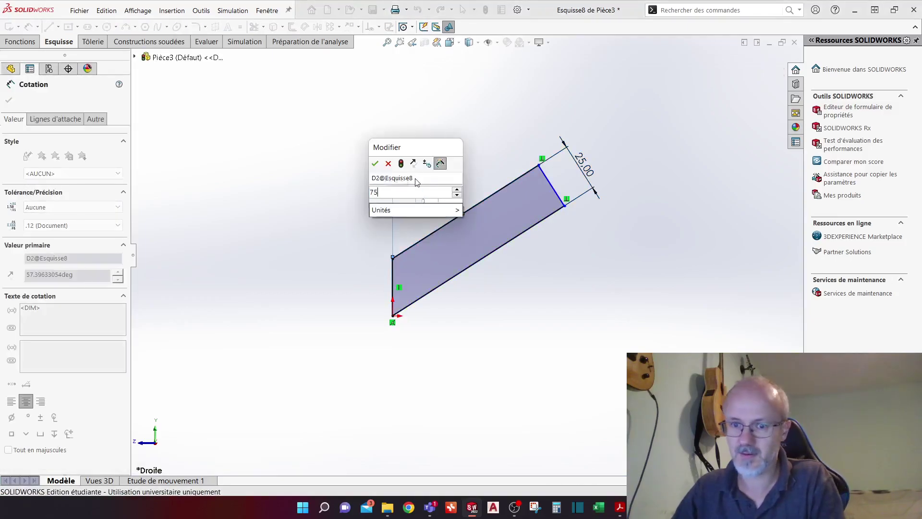
pyautogui.press('Return')
# Dimension the length of the contour's long lower side at 75 mm
pyautogui.click(510, 290)
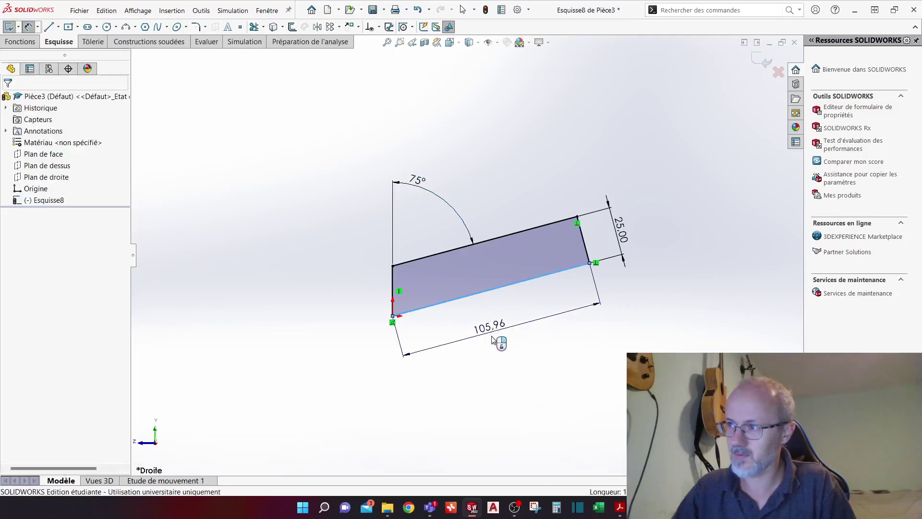
pyautogui.click(501, 332)
pyautogui.write('75')
pyautogui.press('Return')
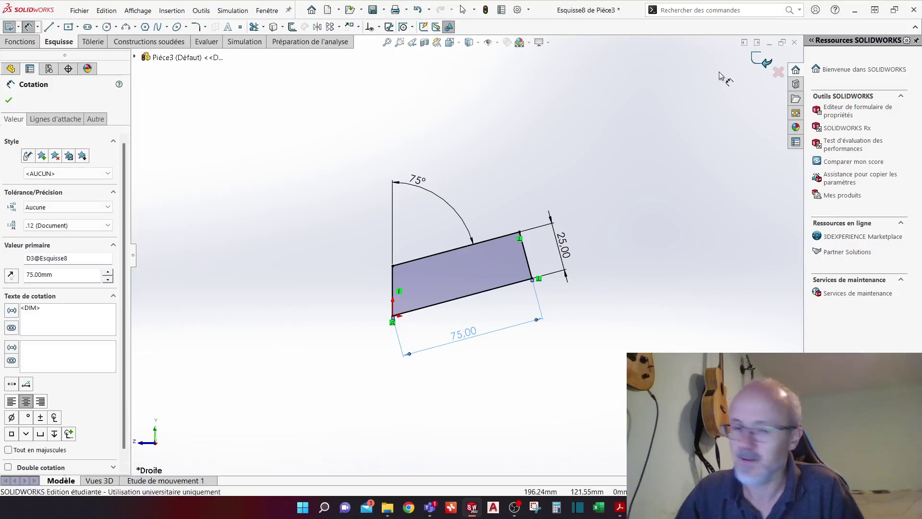
# Extrude the contour 12 mm symmetrically about its sketch plane and check where Plan de droite lies in the block
pyautogui.click(756, 60)
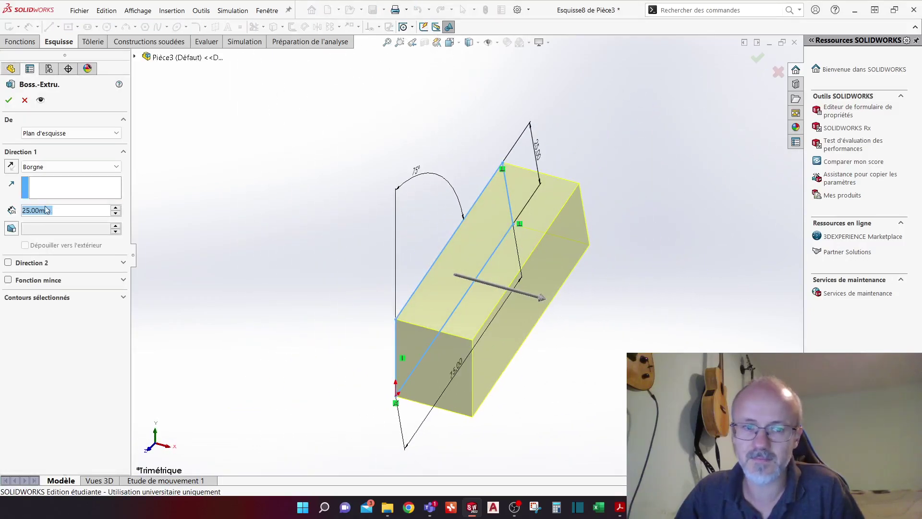
pyautogui.write('12')
pyautogui.press('Return')
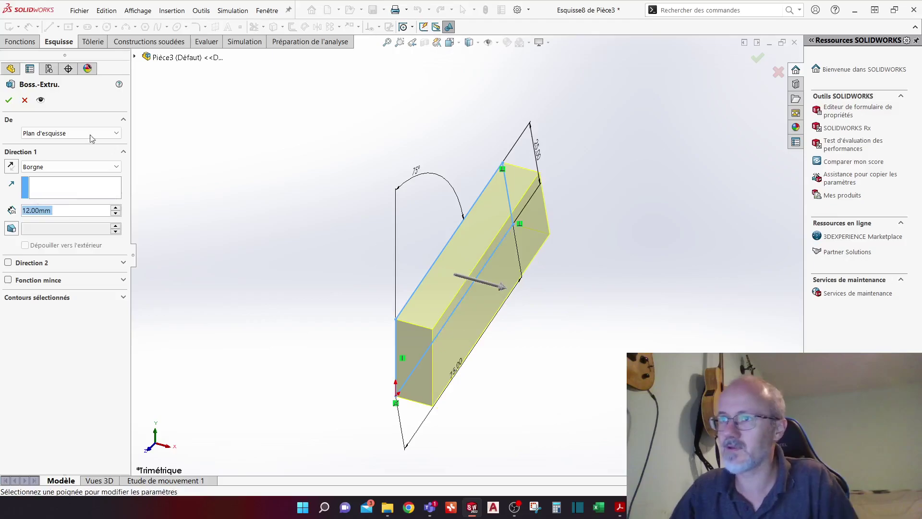
pyautogui.click(30, 169)
pyautogui.click(41, 218)
pyautogui.click(8, 100)
pyautogui.moveTo(241, 222); pyautogui.dragTo(204, 261, button='middle')
pyautogui.click(63, 200)
pyautogui.press('Escape')
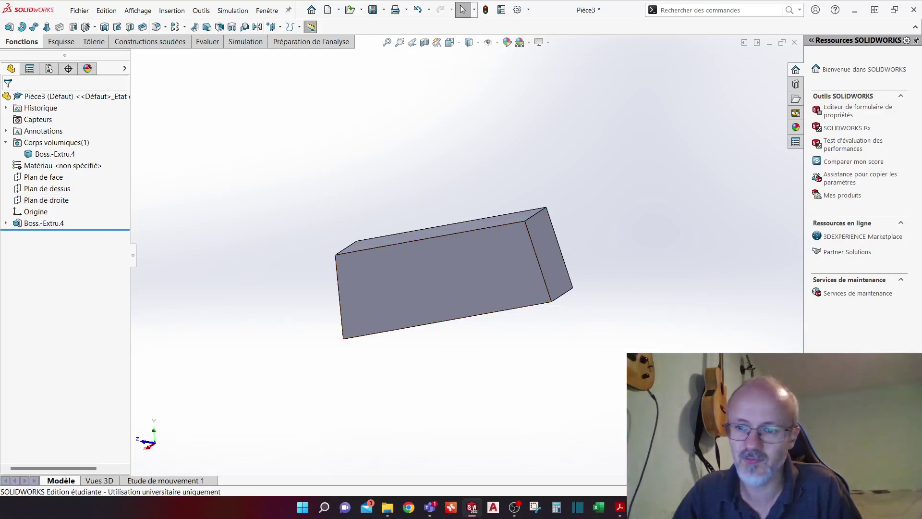
# Start a sketch on the block's perpendicular end face and draw a circle about 4.8 mm in diameter straight above the origin
pyautogui.click(543, 248)
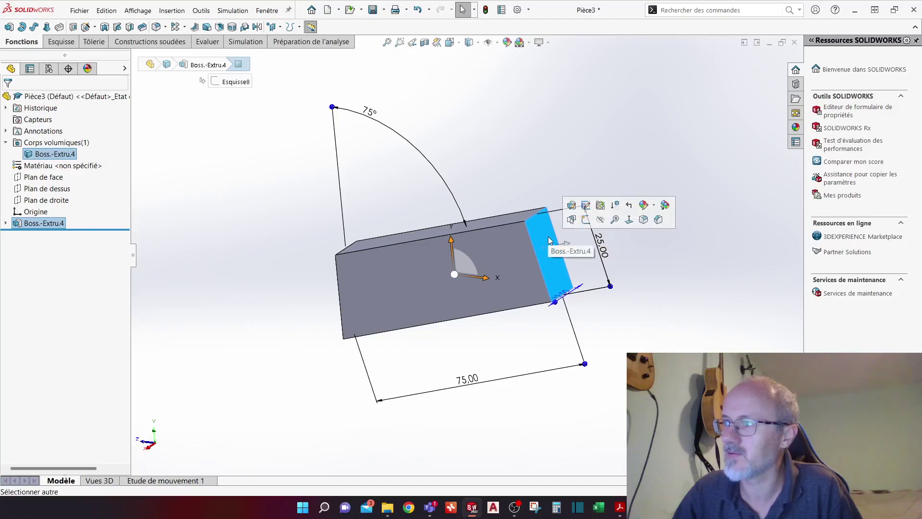
pyautogui.click(55, 42)
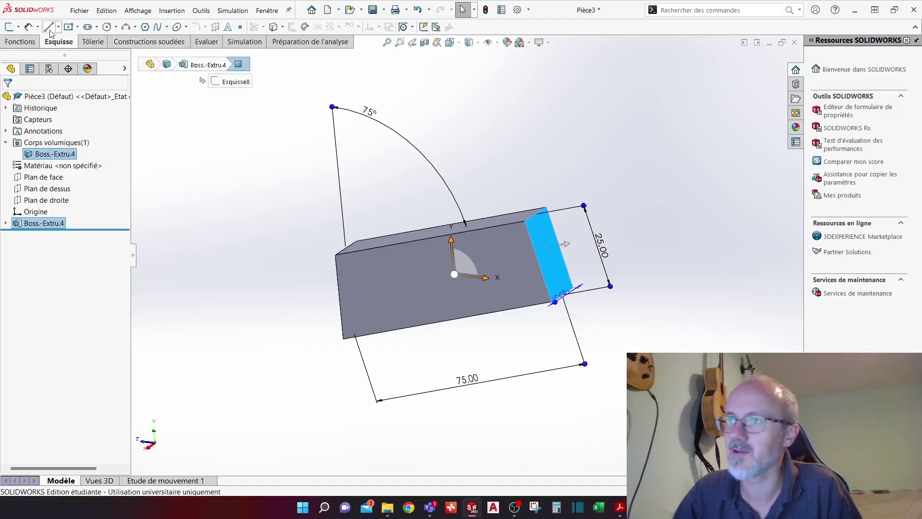
pyautogui.click(106, 28)
pyautogui.click(467, 244)
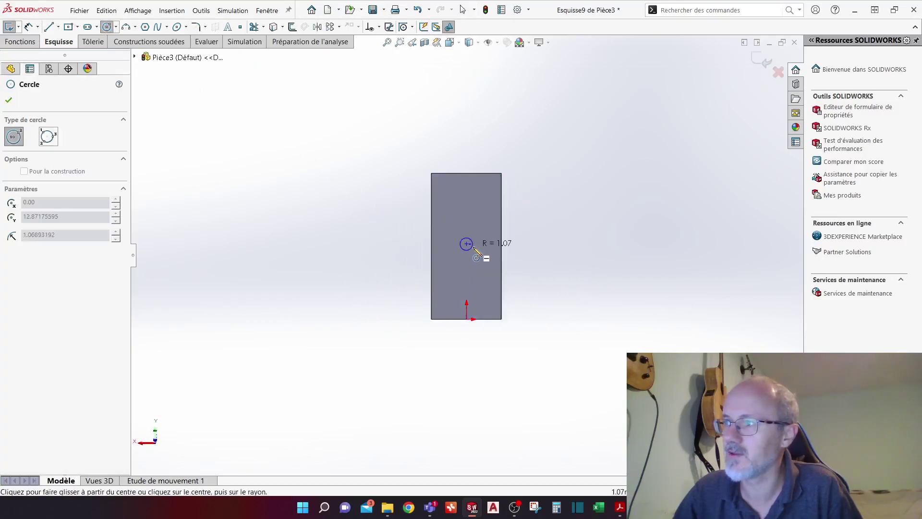
pyautogui.click(480, 248)
# Dimension the circle's diameter at 6 mm
pyautogui.moveTo(531, 331); pyautogui.dragTo(524, 260, button='right')
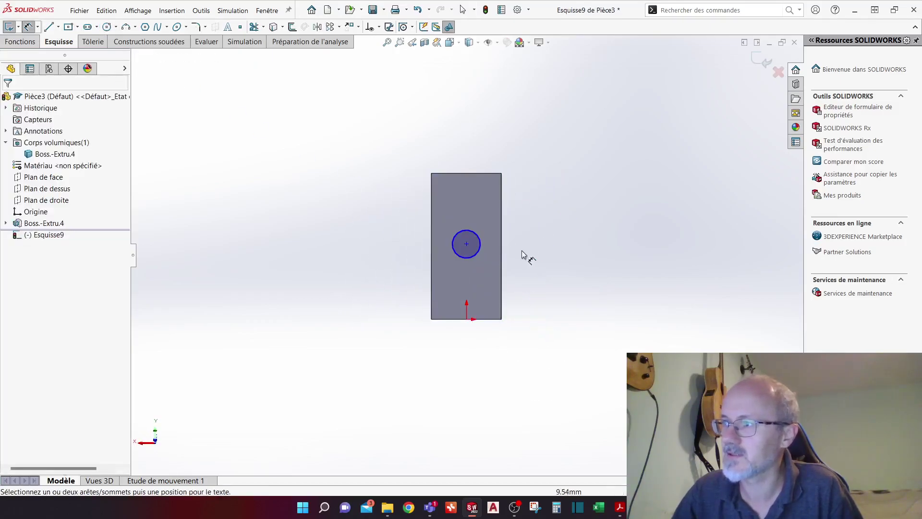
pyautogui.click(482, 253)
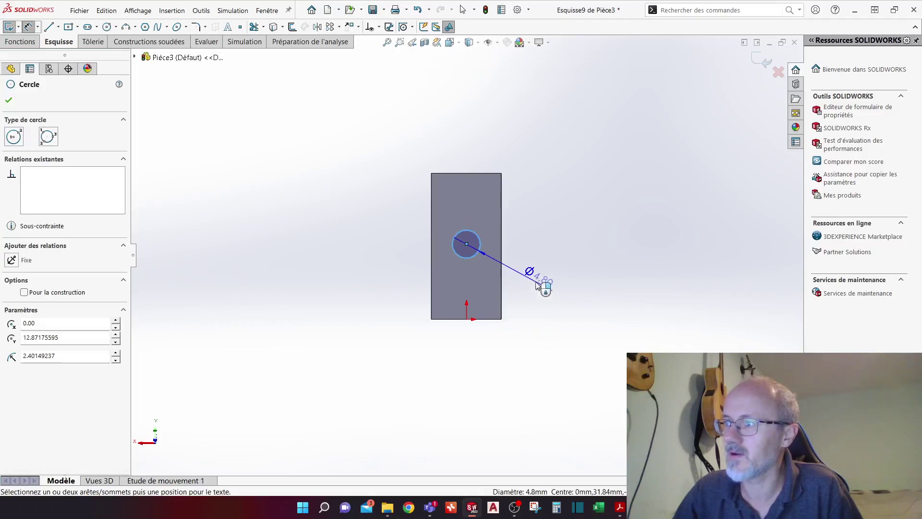
pyautogui.click(533, 280)
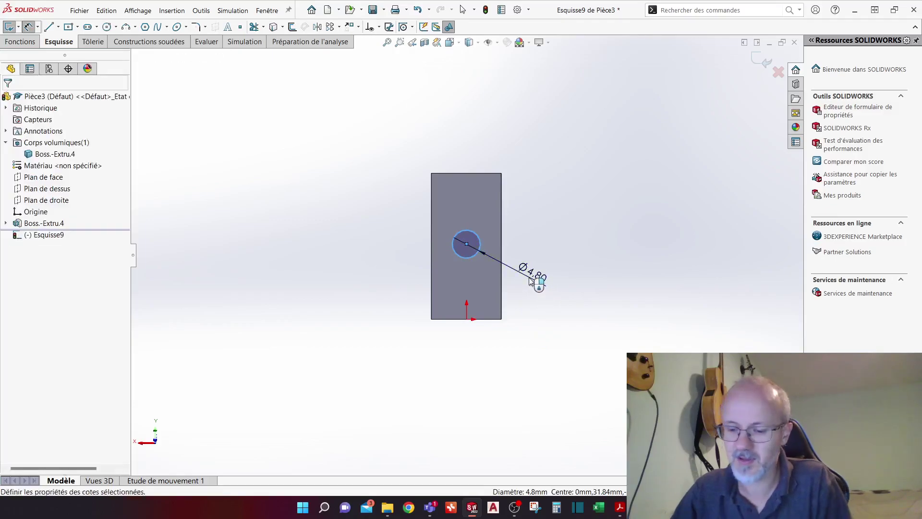
pyautogui.write('6')
pyautogui.press('Return')
pyautogui.press('Escape')
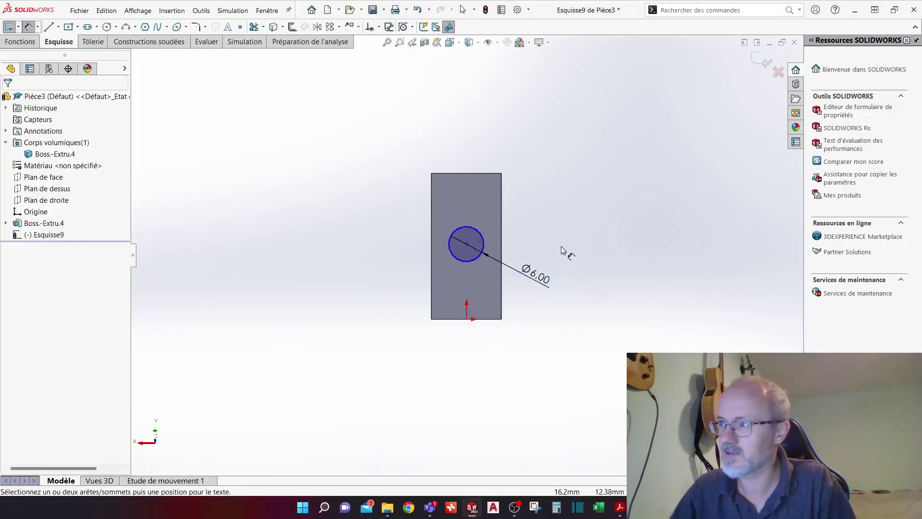
# Add a Verticale relation between the circle's centre and the origin
pyautogui.click(467, 244)
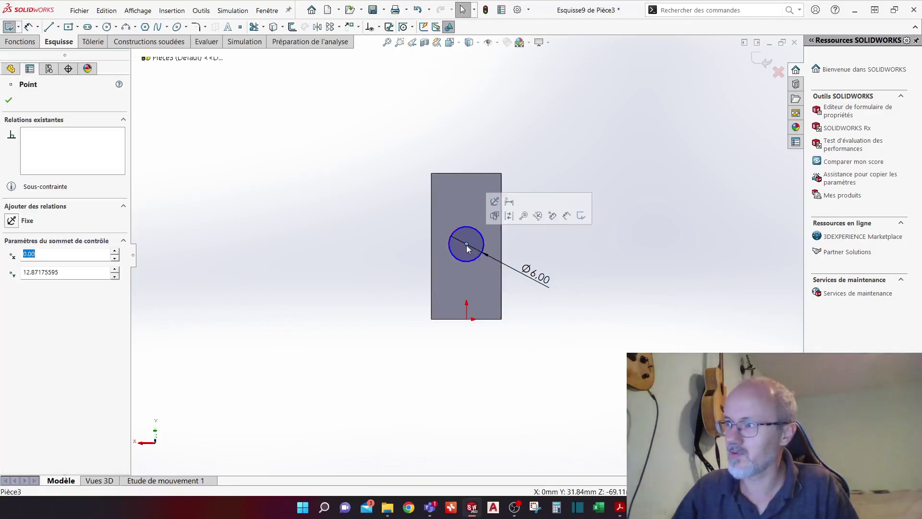
pyautogui.keyDown('ctrl'); pyautogui.click(467, 319); pyautogui.keyUp('ctrl')
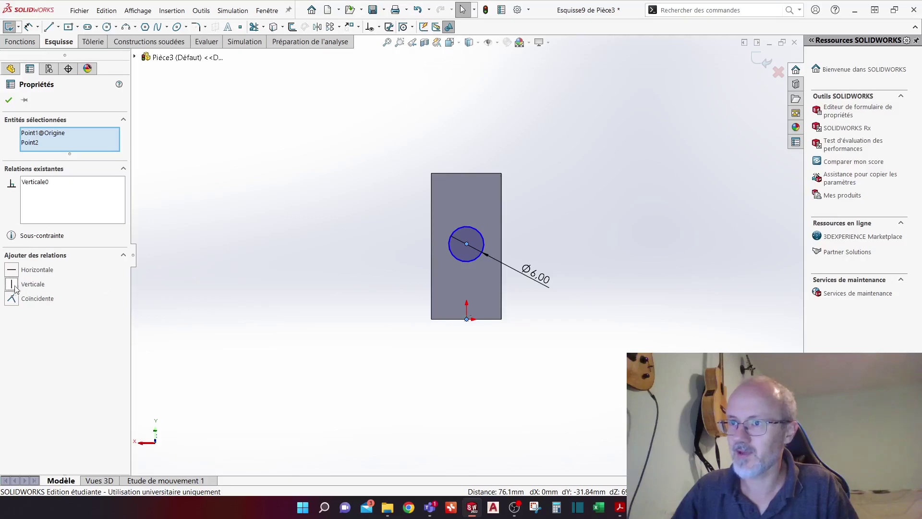
pyautogui.click(13, 284)
pyautogui.click(419, 276)
# Add a Horizontale relation between the circle's centre and the midpoint of the face's long edge, and close the sketch
pyautogui.click(467, 245)
pyautogui.moveTo(466, 247); pyautogui.dragTo(552, 247)
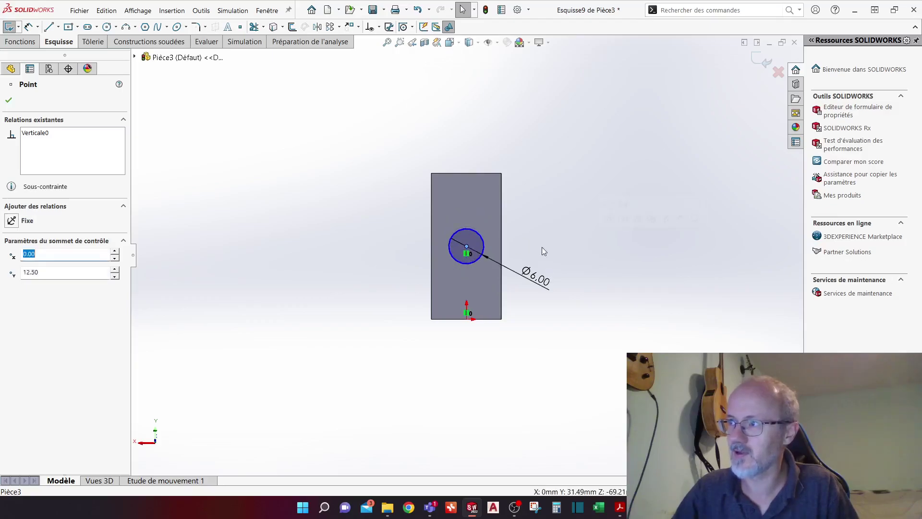
pyautogui.rightClick(501, 248)
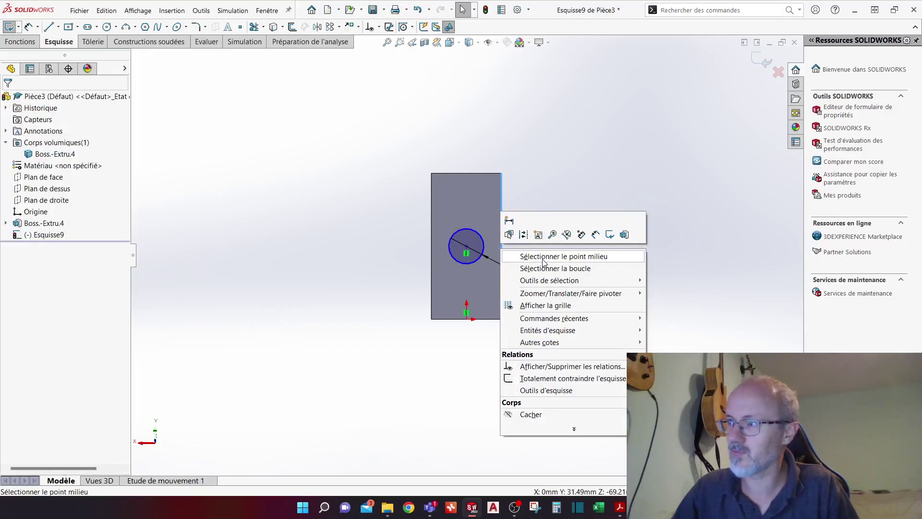
pyautogui.click(543, 259)
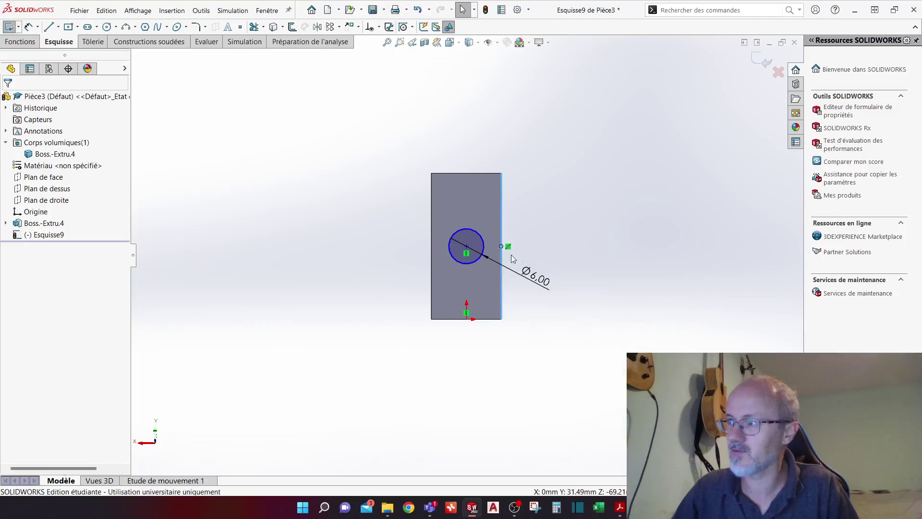
pyautogui.keyDown('ctrl'); pyautogui.click(466, 247); pyautogui.keyUp('ctrl')
pyautogui.click(12, 269)
pyautogui.click(307, 260)
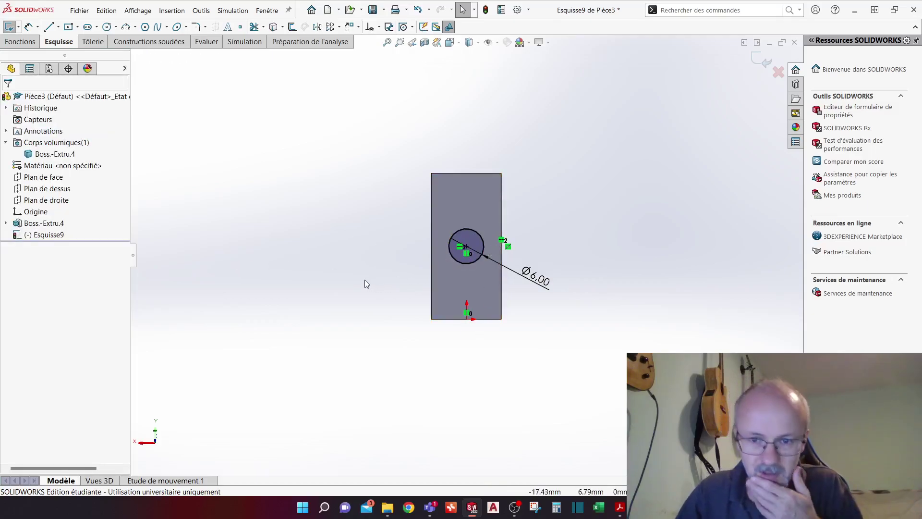
pyautogui.click(763, 60)
# Sketch a four-point spline on Plan de droite, from the block's upper edge through its interior to the circle's centre, and close the sketch
pyautogui.moveTo(556, 208); pyautogui.dragTo(672, 260, button='middle')
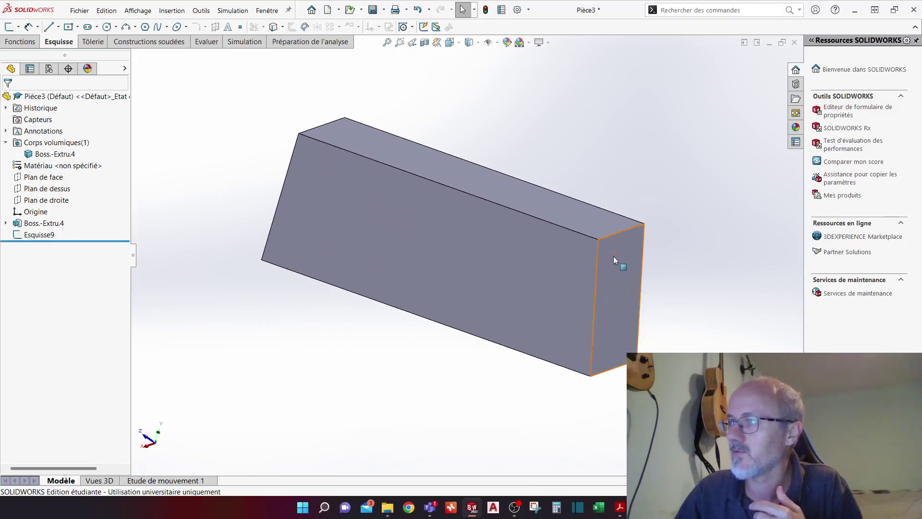
pyautogui.click(61, 201)
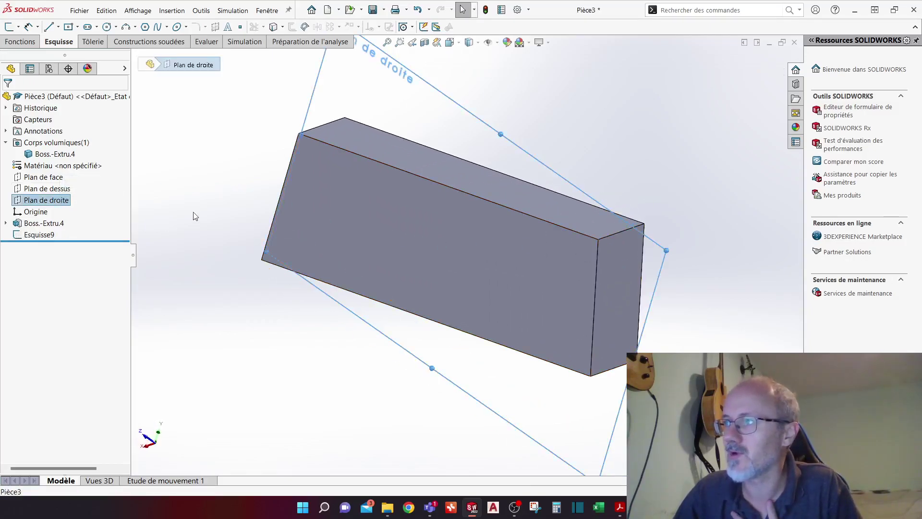
pyautogui.click(158, 28)
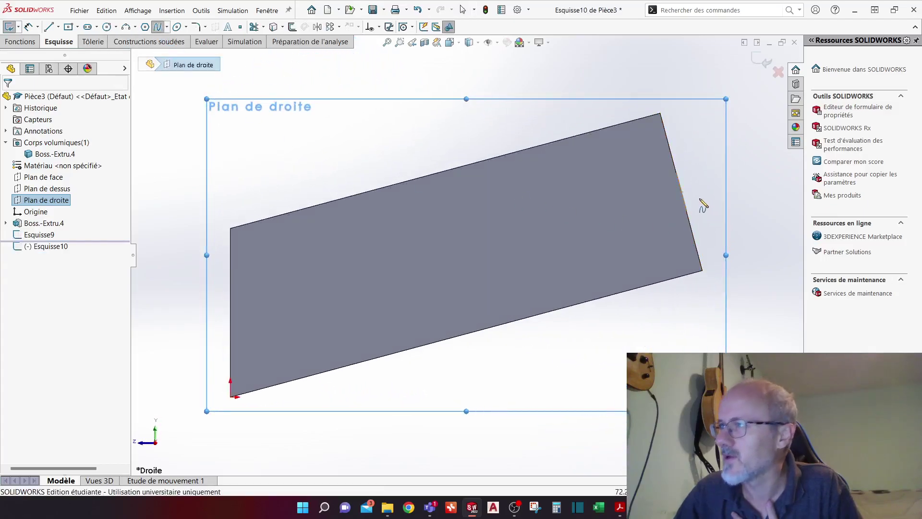
pyautogui.click(325, 205)
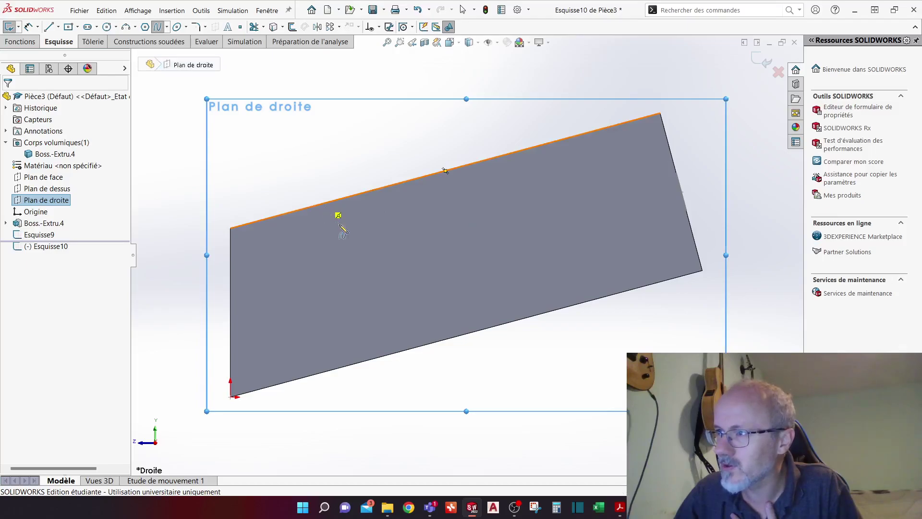
pyautogui.click(376, 258)
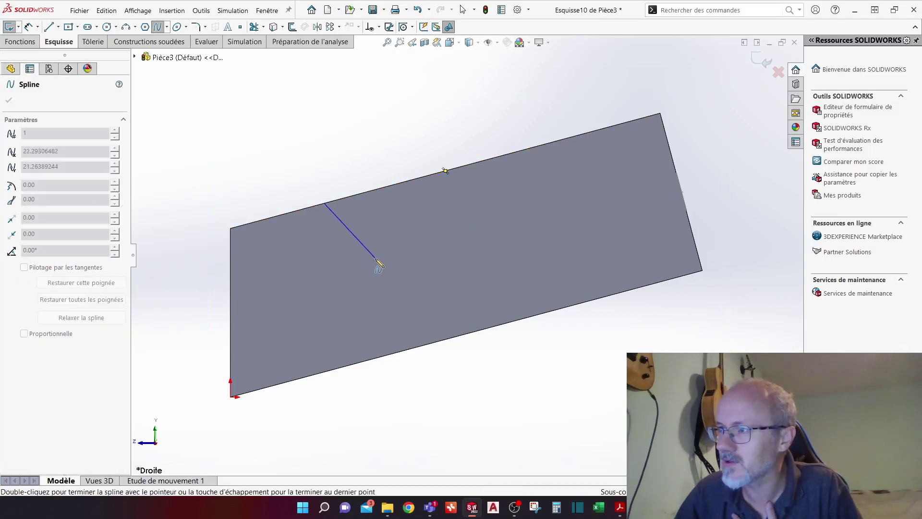
pyautogui.click(542, 243)
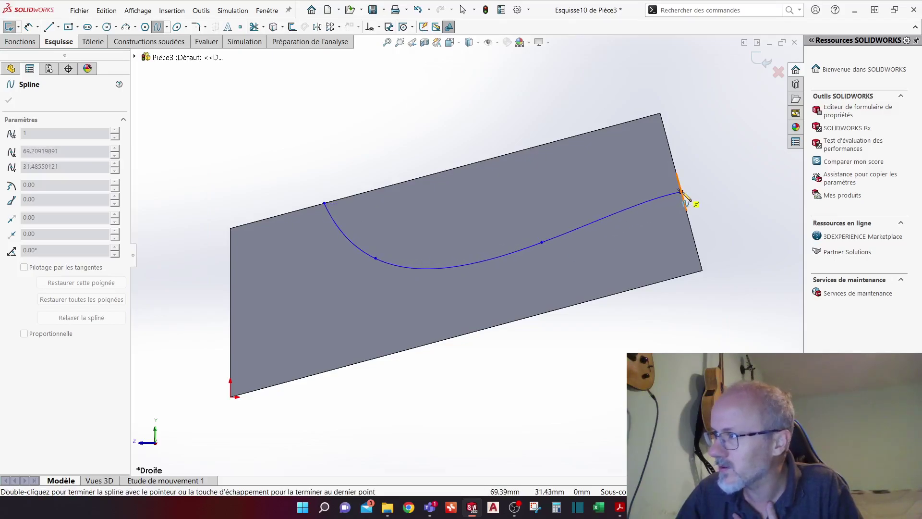
pyautogui.doubleClick(681, 193)
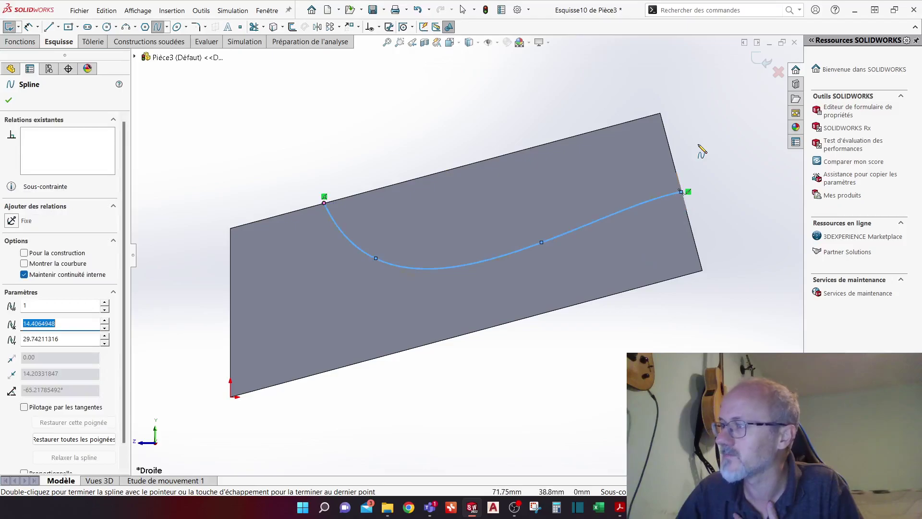
pyautogui.moveTo(706, 177); pyautogui.dragTo(670, 206, button='middle')
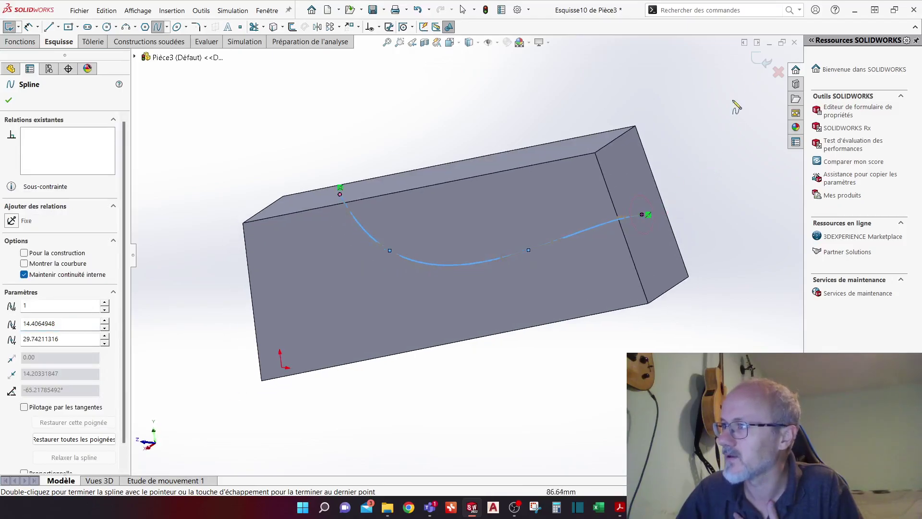
pyautogui.click(757, 58)
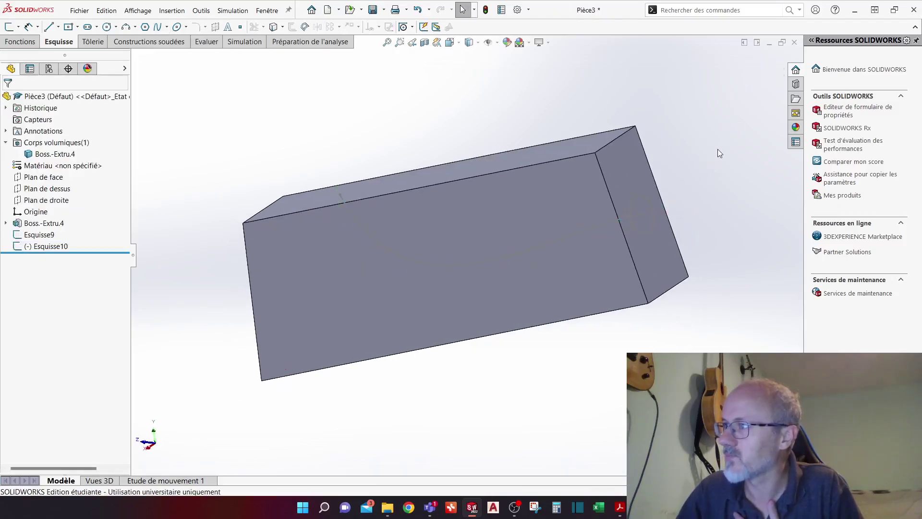
# Make a swept cut through the block with the circle sketch Esquisse9 as profile and the spline sketch Esquisse10 as path
pyautogui.click(41, 234)
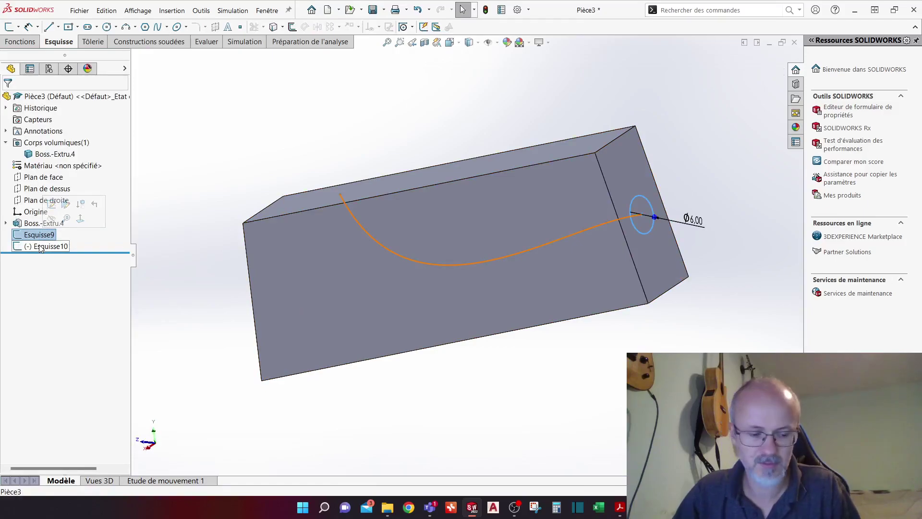
pyautogui.keyDown('ctrl'); pyautogui.click(41, 247); pyautogui.keyUp('ctrl')
pyautogui.click(20, 41)
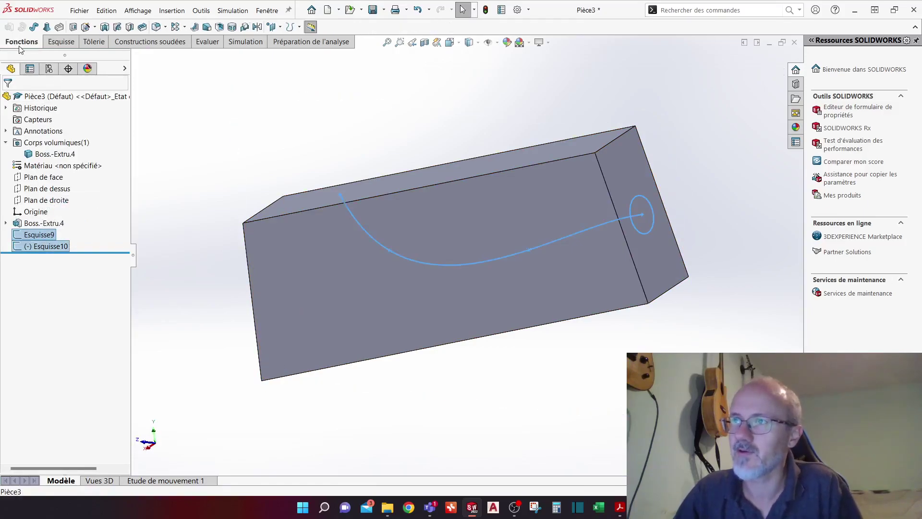
pyautogui.click(117, 28)
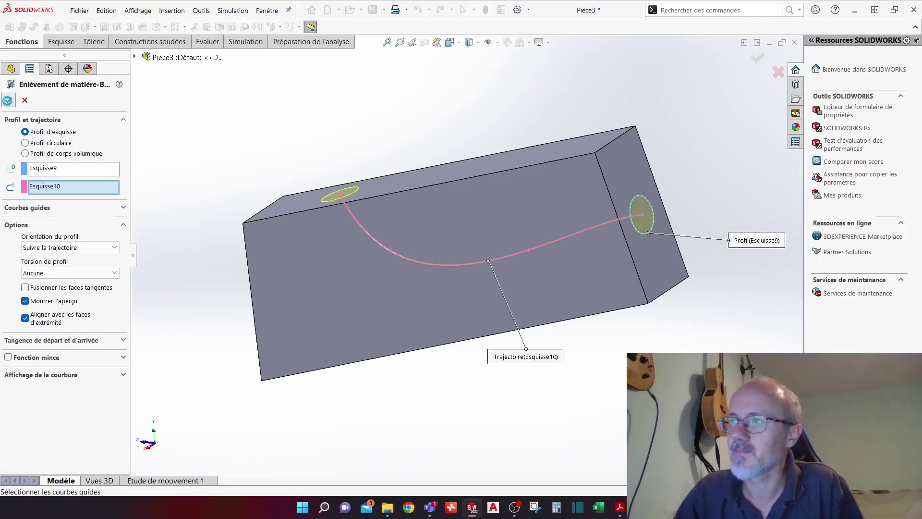
pyautogui.click(8, 101)
pyautogui.click(276, 141)
pyautogui.moveTo(274, 157); pyautogui.dragTo(340, 210, button='middle')
pyautogui.moveTo(355, 169); pyautogui.dragTo(311, 146, button='middle')
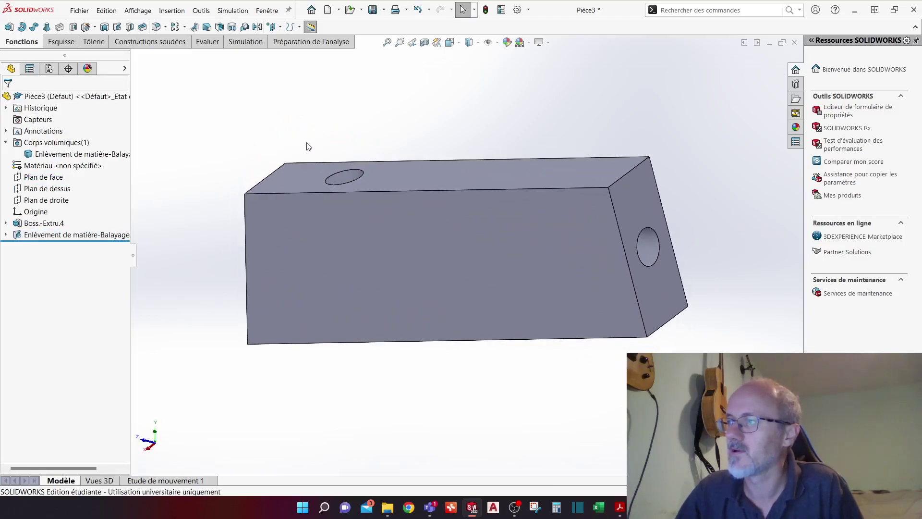
# Inspect the sketches used by the swept cut, and undo the swept cut
pyautogui.click(6, 234)
pyautogui.click(39, 236)
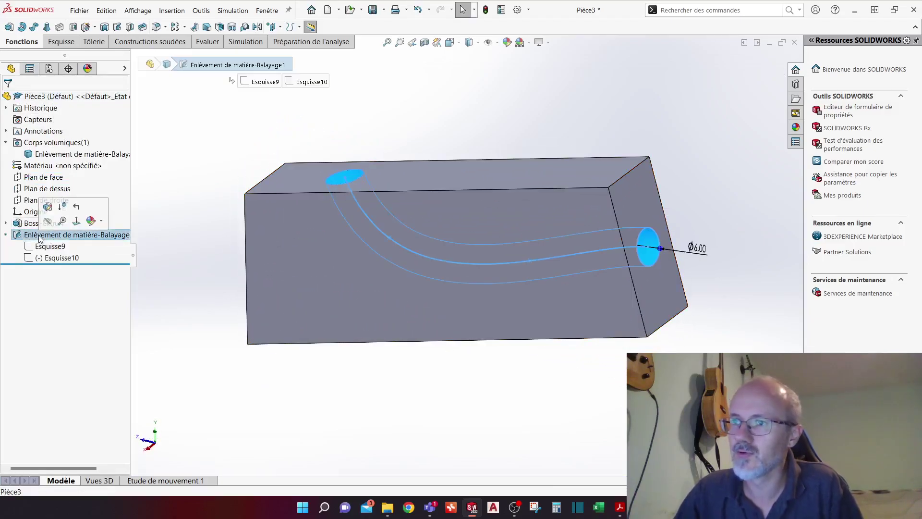
pyautogui.hotkey('ctrl', 'z')
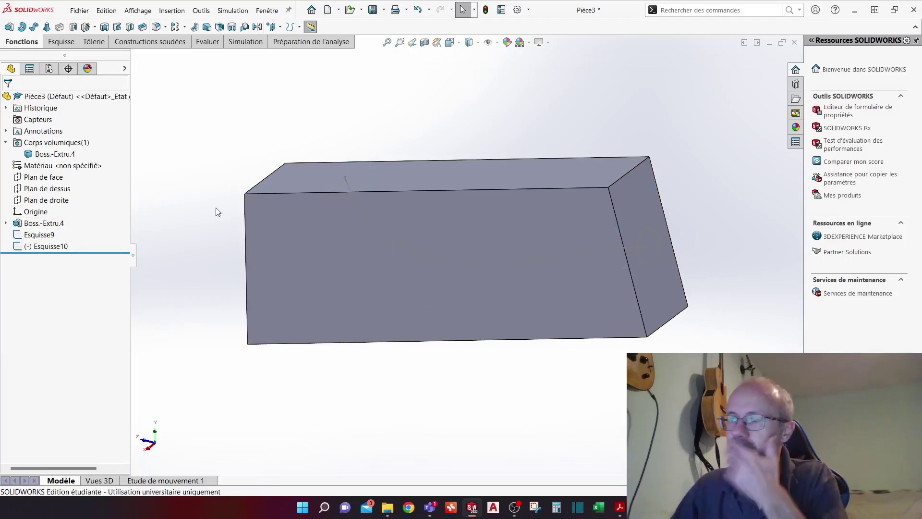
# Start a sketch on the block's upper face and draw a hexagon about 5.8 mm across its inscribed circle, centred on the spline's end
pyautogui.click(304, 177)
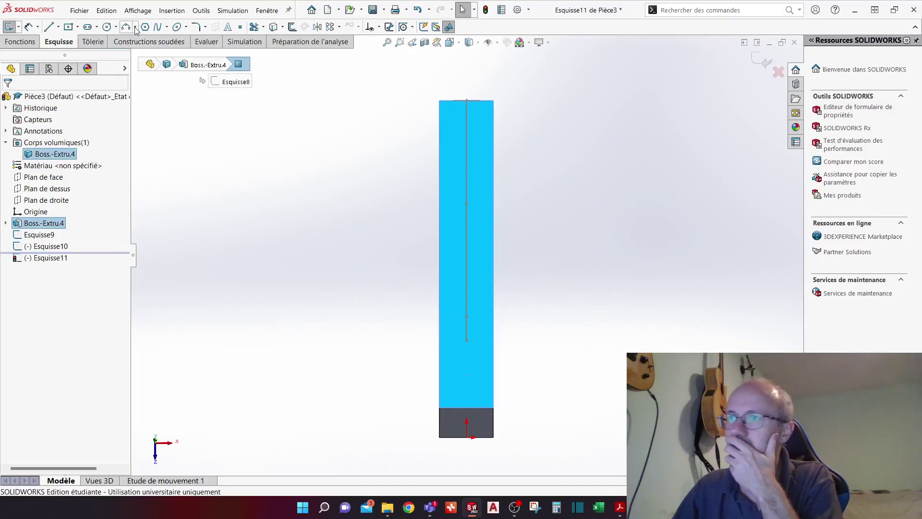
pyautogui.click(144, 28)
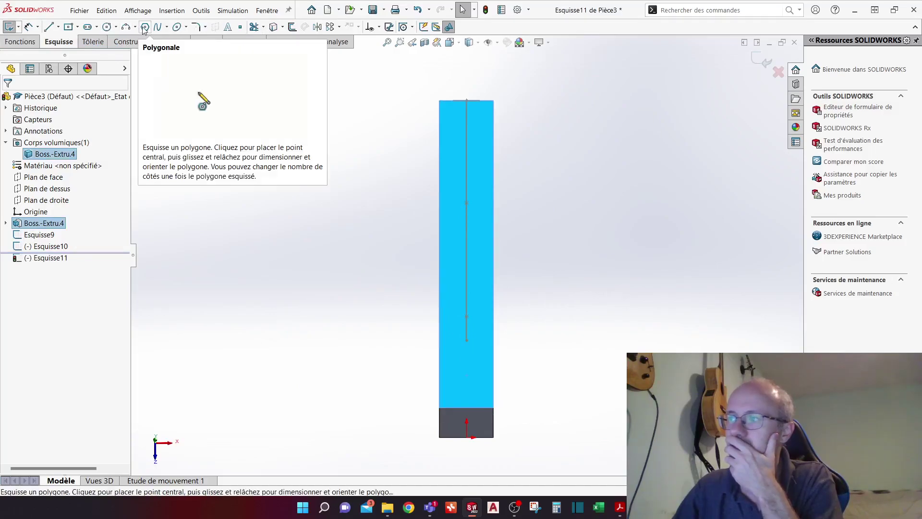
pyautogui.click(467, 341)
pyautogui.click(474, 351)
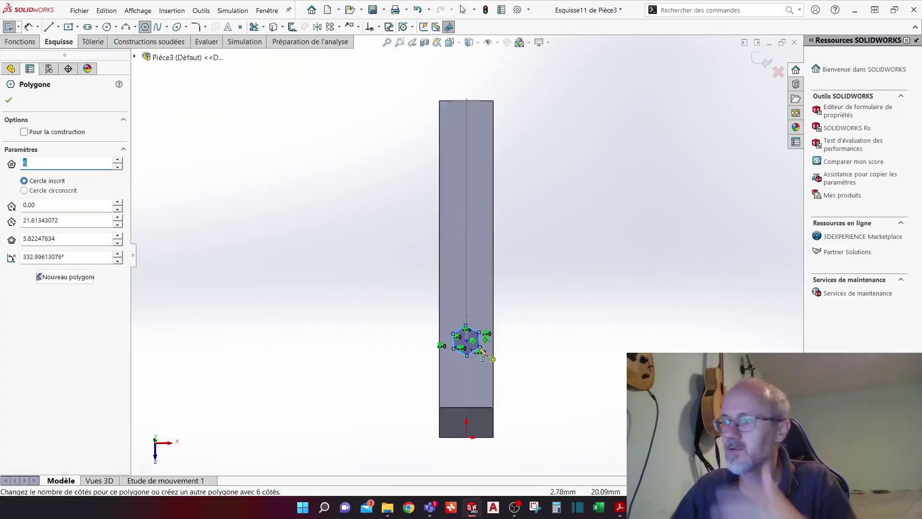
pyautogui.scroll(-8, 476, 357)
pyautogui.press('Escape')
# Pull the hexagon's centre off the spline's endpoint and add a relation tying the two points together
pyautogui.moveTo(422, 222); pyautogui.dragTo(436, 234)
pyautogui.moveTo(421, 222); pyautogui.dragTo(356, 181, button='middle')
pyautogui.keyDown('ctrl'); pyautogui.click(421, 222); pyautogui.keyUp('ctrl')
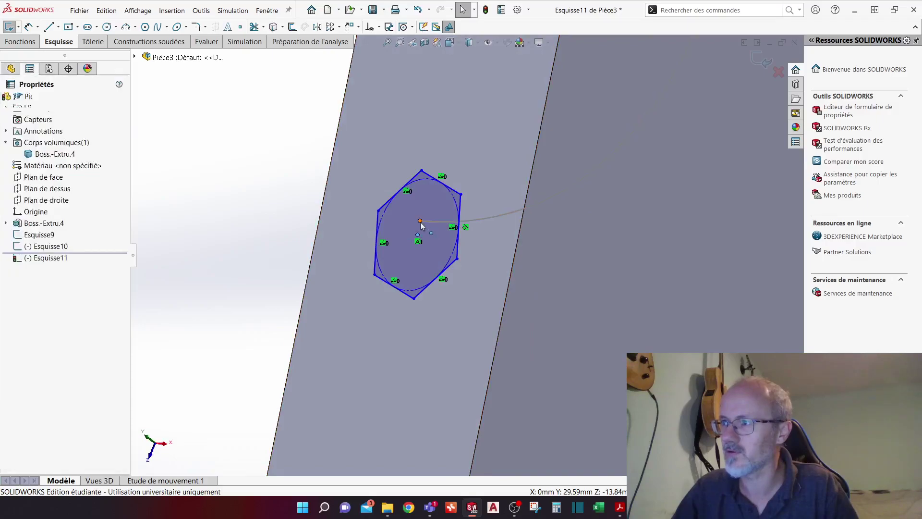
pyautogui.click(11, 298)
pyautogui.click(276, 270)
pyautogui.click(754, 58)
pyautogui.scroll(5, 604, 234)
pyautogui.moveTo(604, 234)
pyautogui.mouseDown(button='middle')
pyautogui.moveTo(470, 156)
pyautogui.moveTo(444, 249)
pyautogui.mouseUp(button='middle')
pyautogui.scroll(-3, 420, 252)
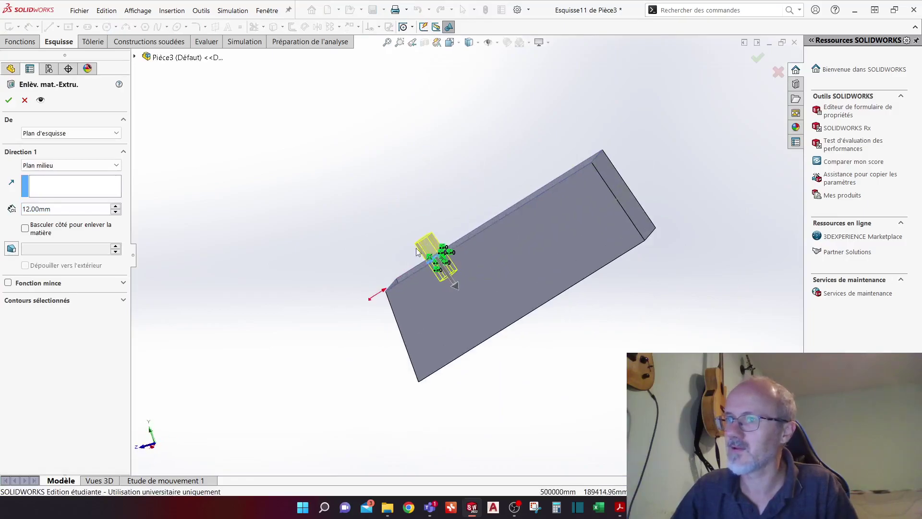
pyautogui.click(25, 100)
# Close the hexagon sketch on the block's upper face
pyautogui.moveTo(243, 262); pyautogui.dragTo(245, 299, button='middle')
pyautogui.scroll(-4, 503, 273)
pyautogui.moveTo(503, 273); pyautogui.dragTo(473, 269, button='middle')
pyautogui.scroll(1, 404, 264)
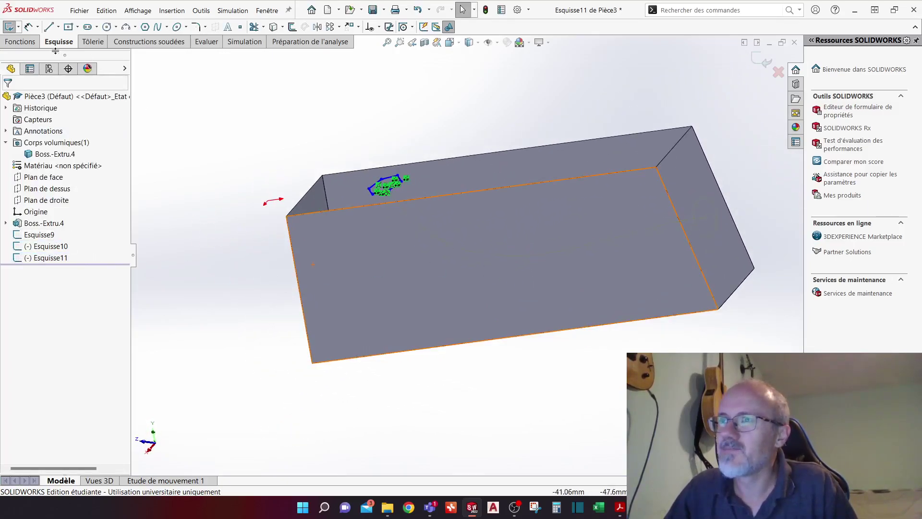
pyautogui.click(30, 44)
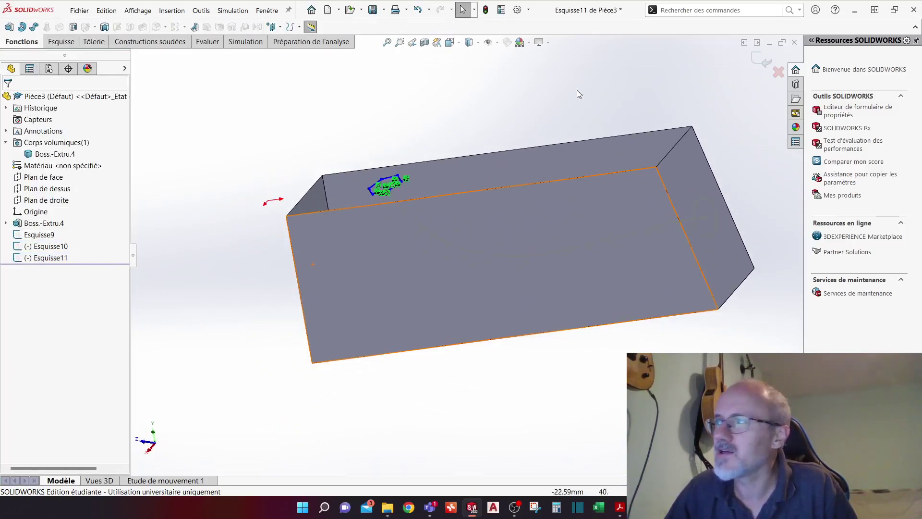
pyautogui.click(754, 63)
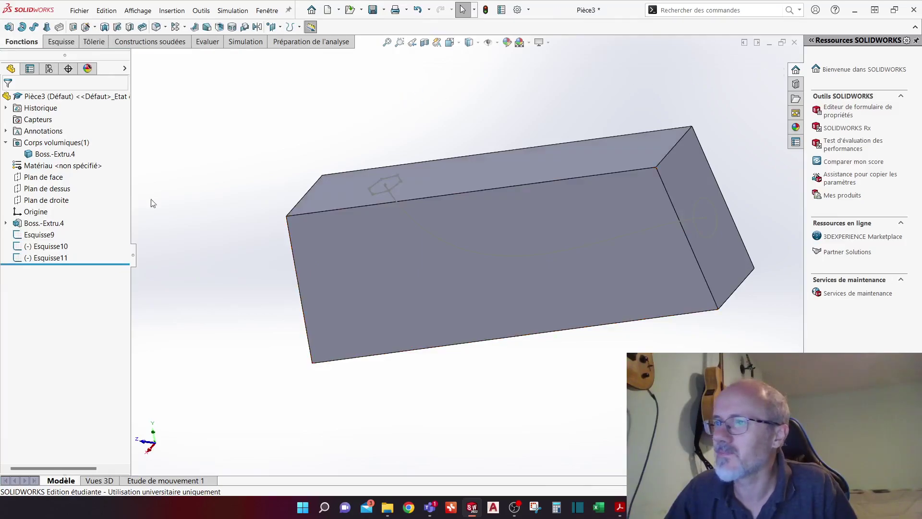
# Try to make a lofted cut between the circle and hexagon profiles with the spline sketch as guide curve
pyautogui.click(37, 237)
pyautogui.click(153, 129)
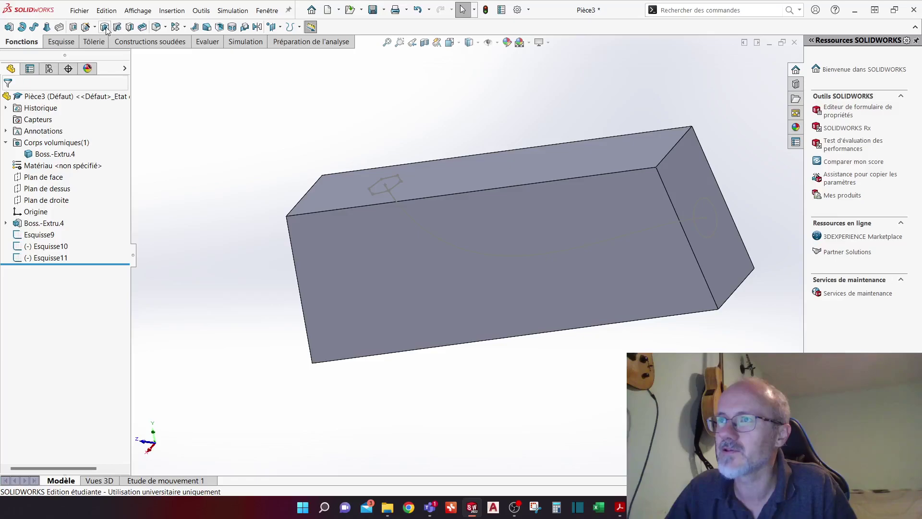
pyautogui.click(129, 28)
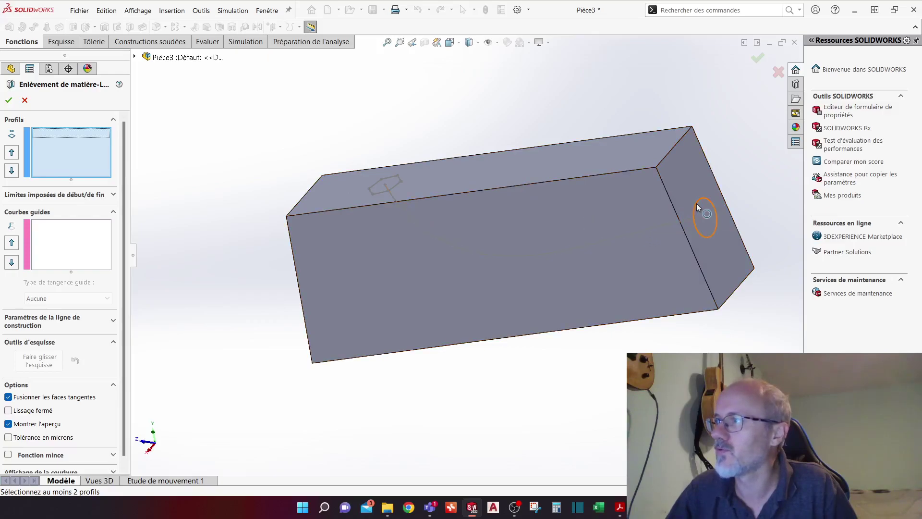
pyautogui.click(698, 207)
pyautogui.click(393, 188)
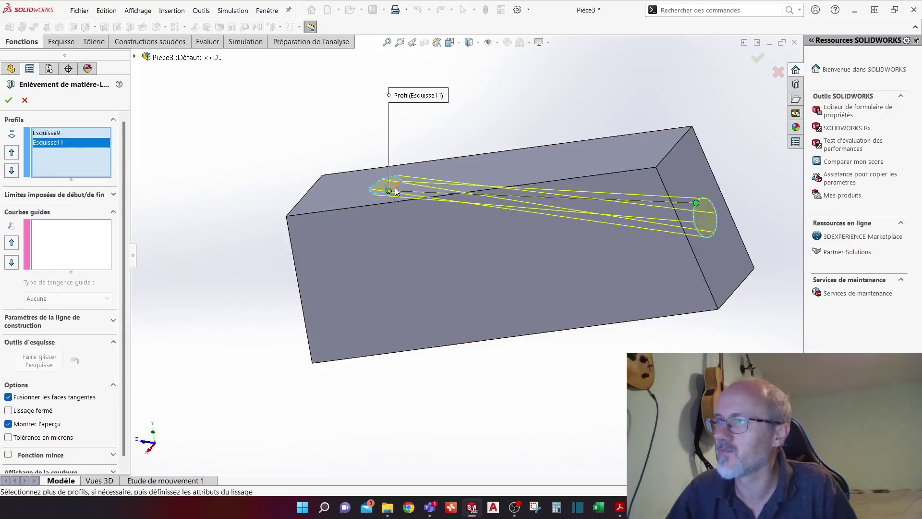
pyautogui.click(73, 243)
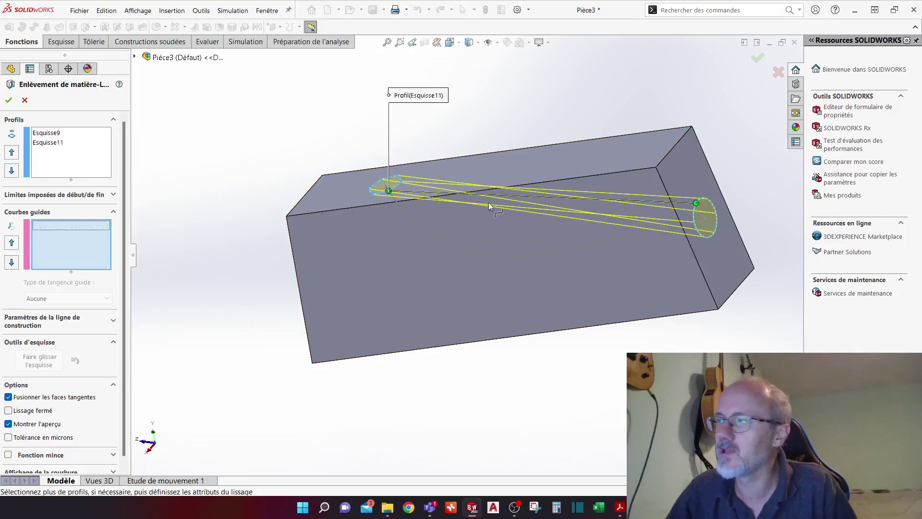
pyautogui.click(478, 252)
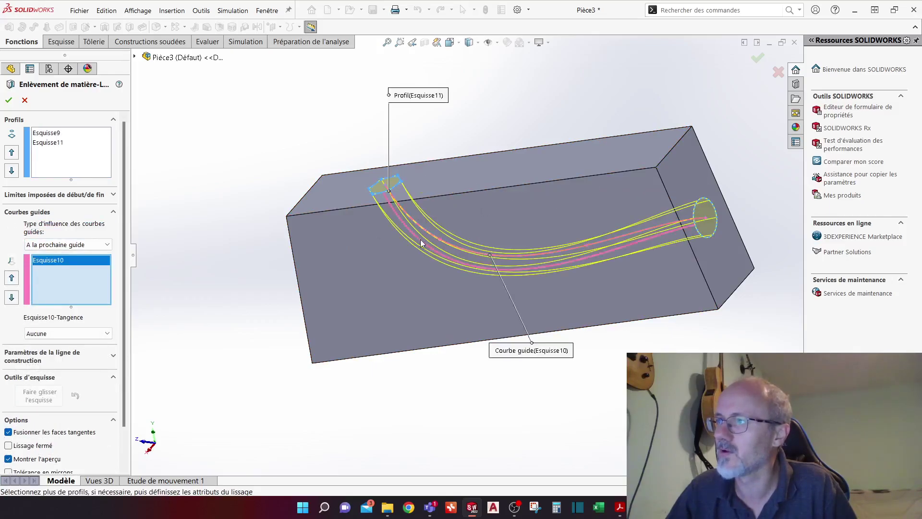
pyautogui.click(8, 101)
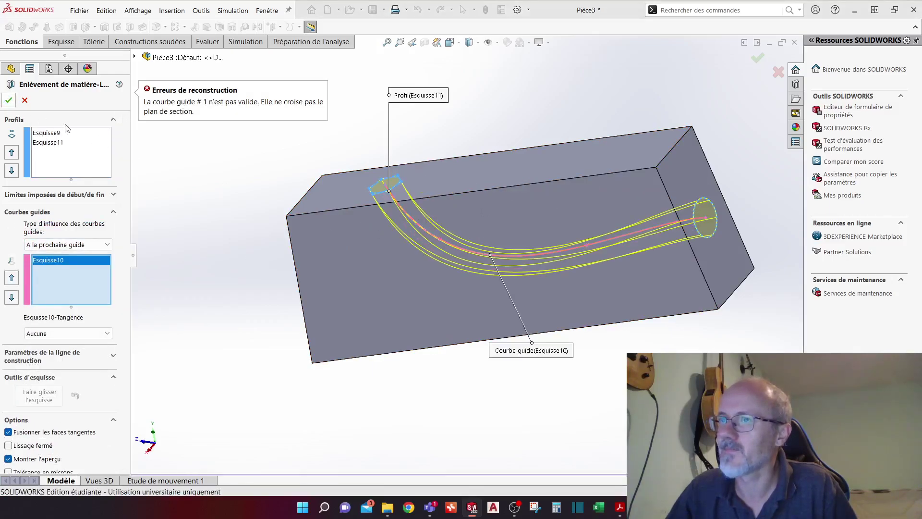
# Set the guide curve influence to Globale, turn off Fusionner les faces tangentes, and try to apply the lofted cut again
pyautogui.scroll(-1, 67, 249)
pyautogui.scroll(-2, 66, 251)
pyautogui.scroll(-3, 168, 279)
pyautogui.scroll(3, 461, 245)
pyautogui.scroll(2, 692, 192)
pyautogui.scroll(-3, 707, 211)
pyautogui.scroll(-2, 85, 353)
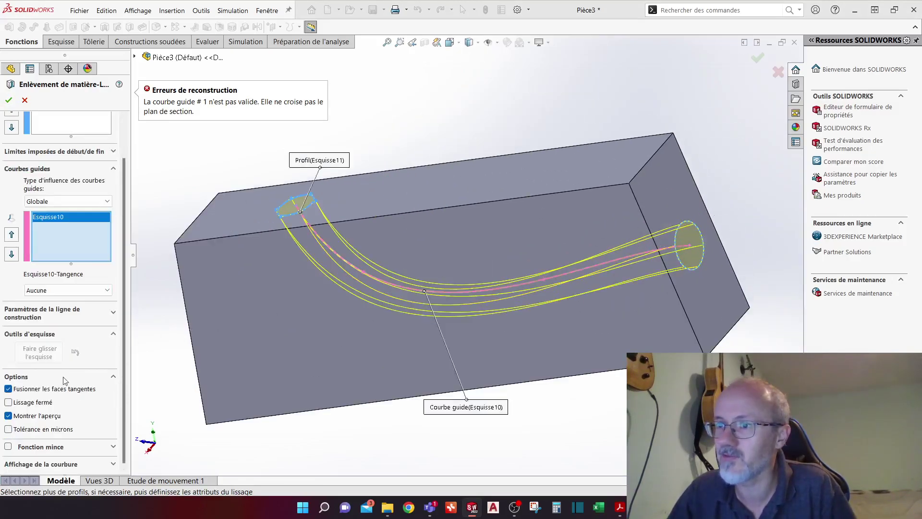
pyautogui.click(9, 389)
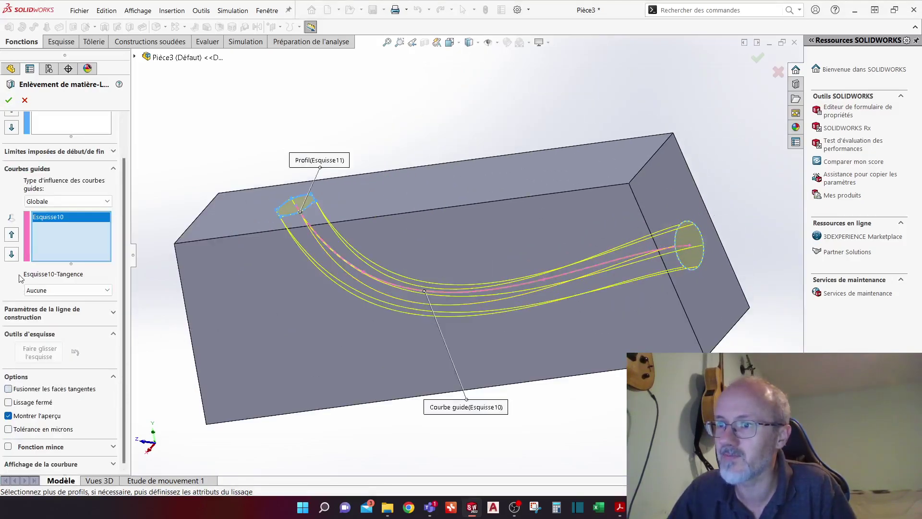
pyautogui.click(9, 100)
pyautogui.scroll(2, 52, 342)
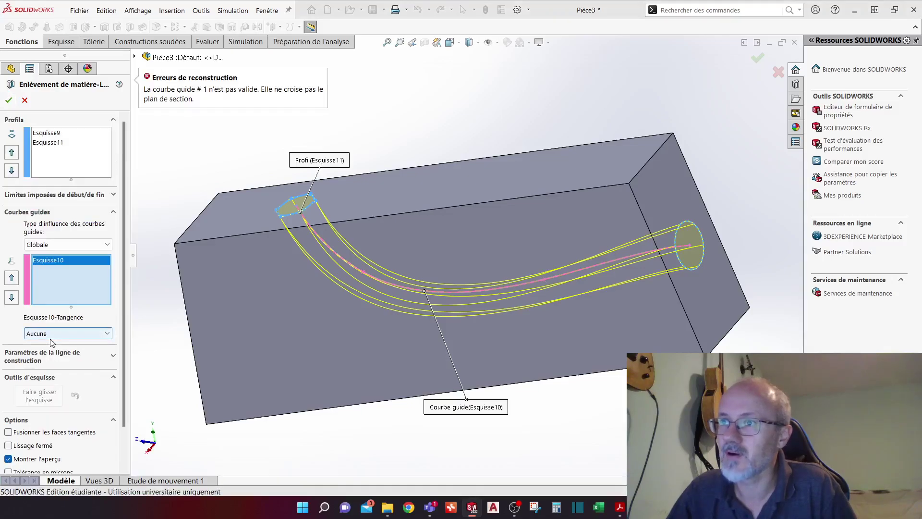
# Review the lofted cut's guide curve influence and centreline options, and cancel the feature after another attempt
pyautogui.click(93, 245)
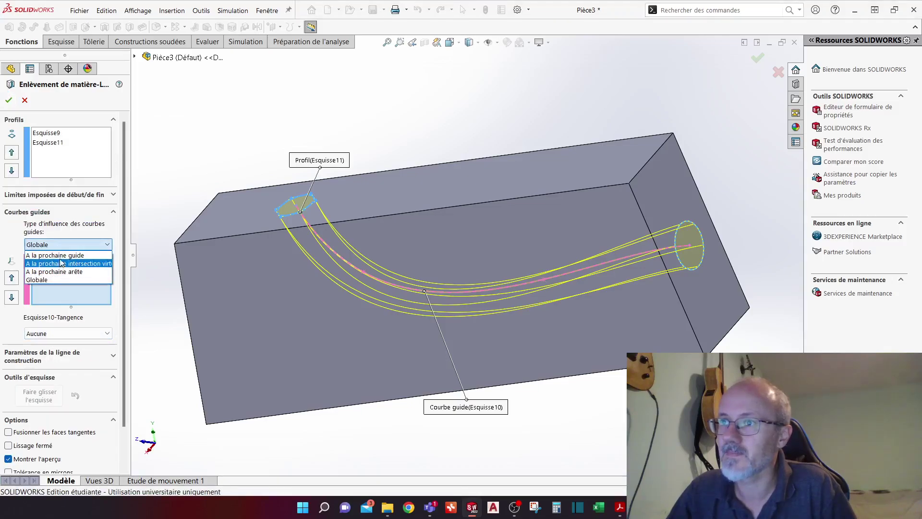
pyautogui.click(65, 232)
pyautogui.scroll(-2, 38, 355)
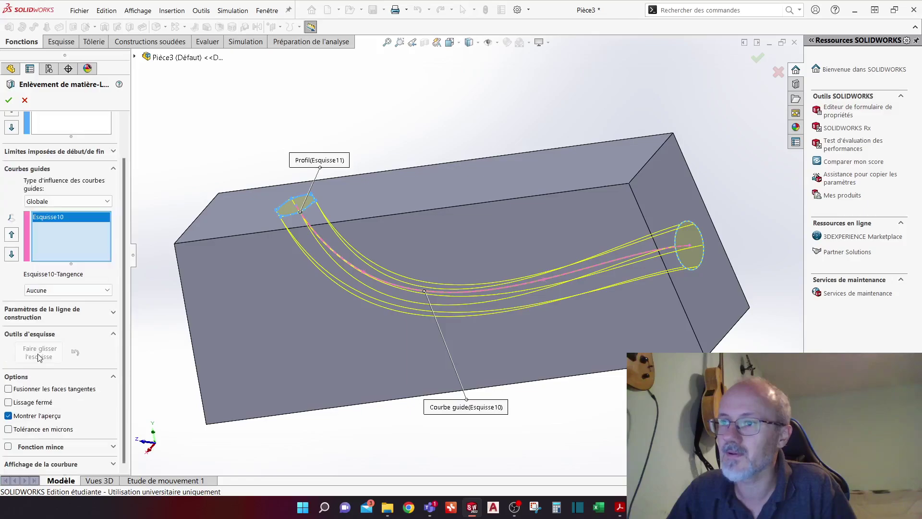
pyautogui.click(49, 321)
pyautogui.scroll(-3, 61, 359)
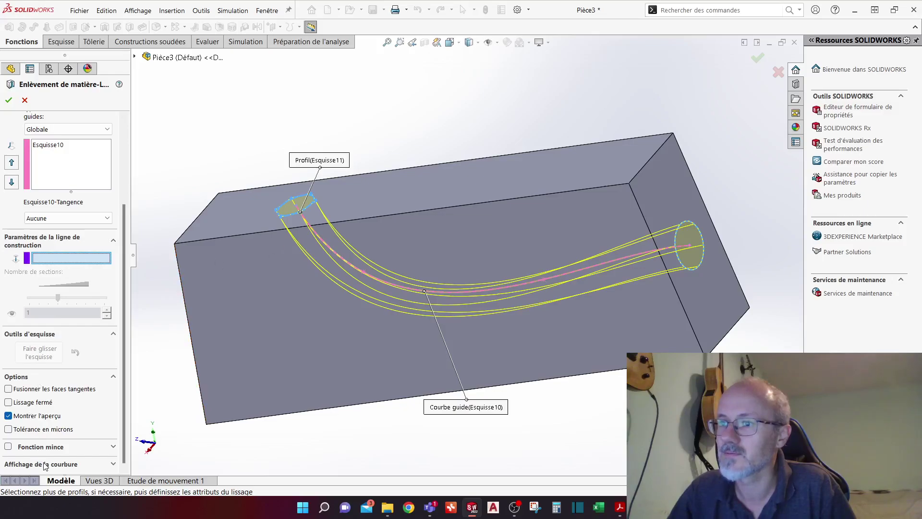
pyautogui.click(8, 403)
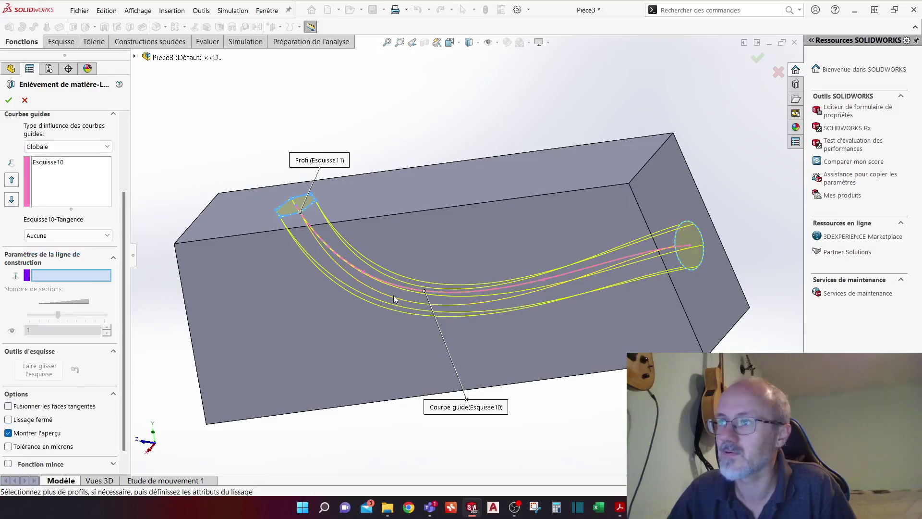
pyautogui.moveTo(373, 306); pyautogui.dragTo(281, 303, button='middle')
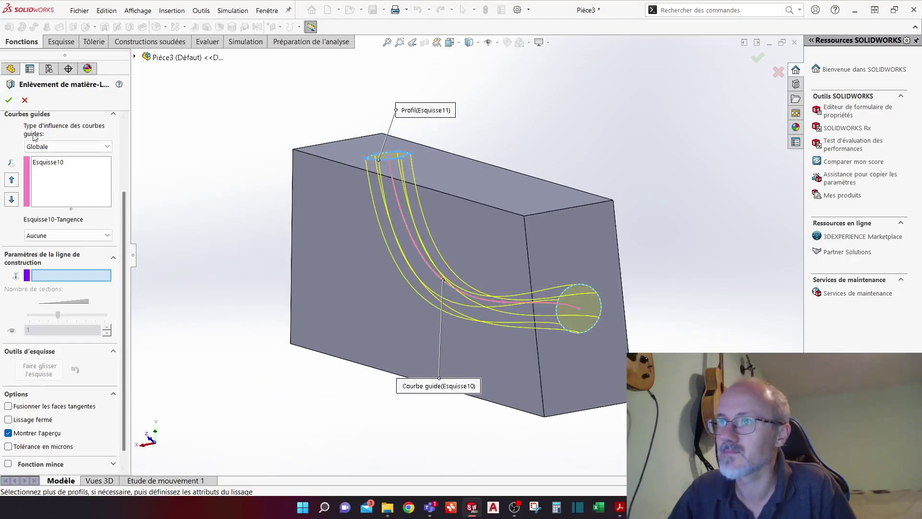
pyautogui.click(10, 100)
pyautogui.click(24, 100)
# Open the spline sketch to check the relation on its endpoint at the block's upper face, and close the sketch
pyautogui.moveTo(209, 230); pyautogui.dragTo(307, 325, button='middle')
pyautogui.scroll(2, 308, 326)
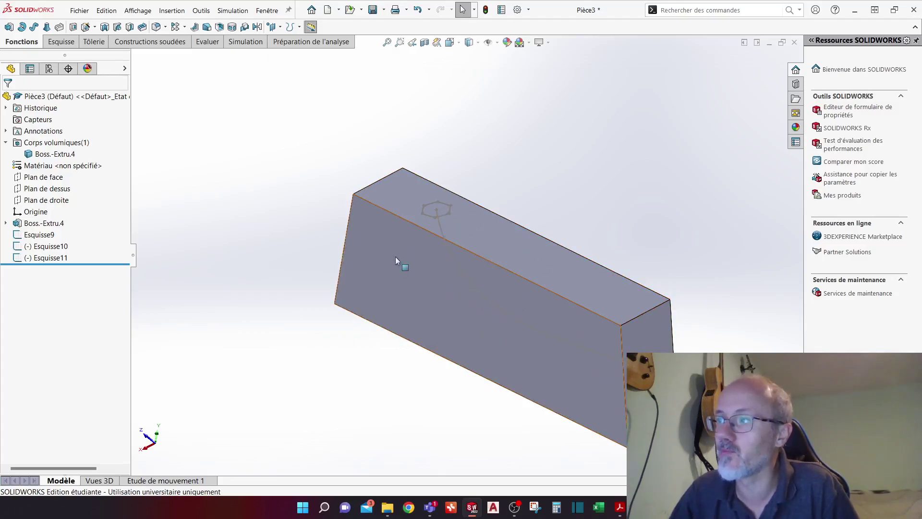
pyautogui.scroll(-1, 442, 231)
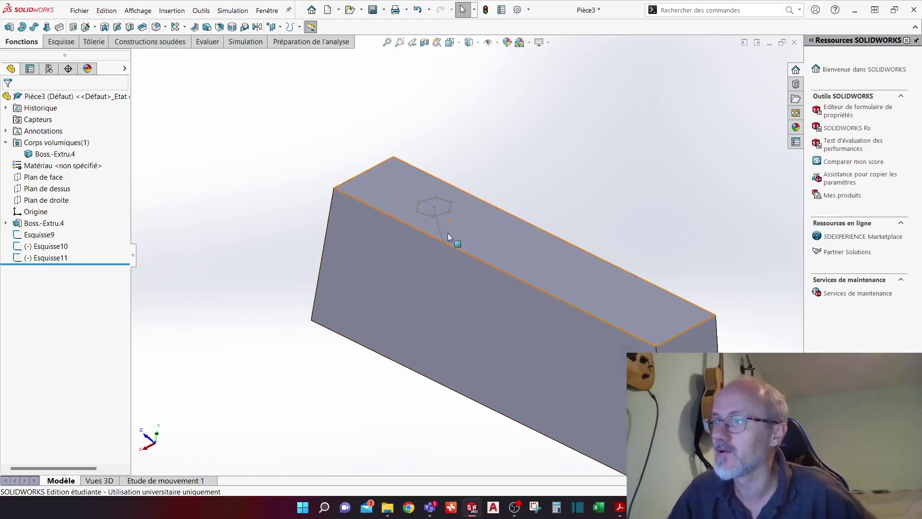
pyautogui.click(442, 236)
pyautogui.click(470, 190)
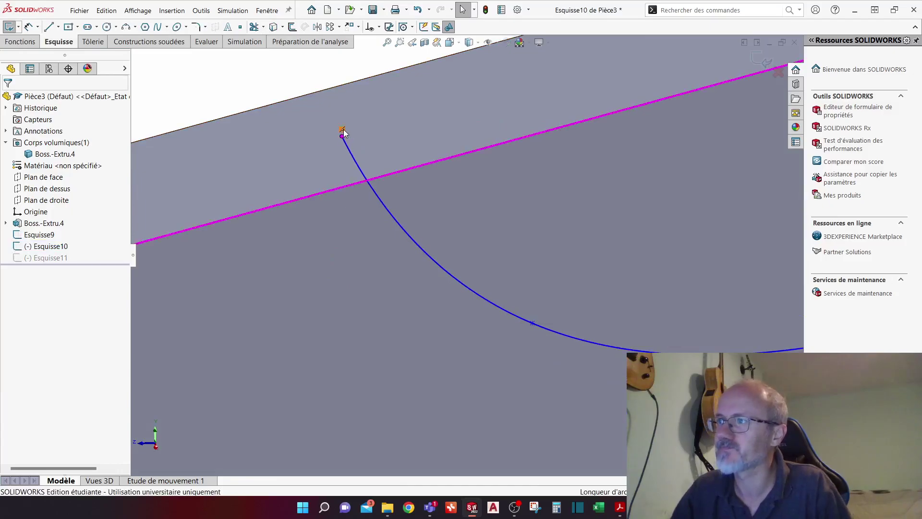
pyautogui.click(343, 129)
pyautogui.scroll(3, 375, 216)
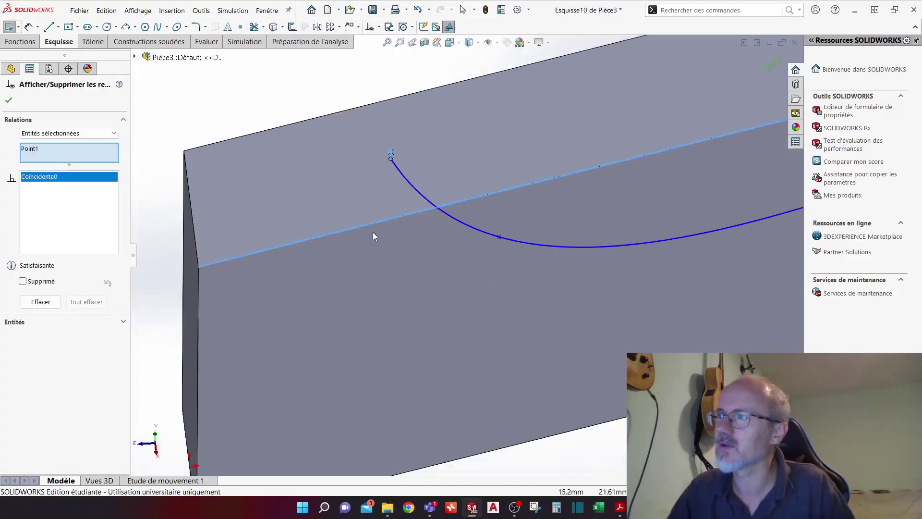
pyautogui.click(768, 67)
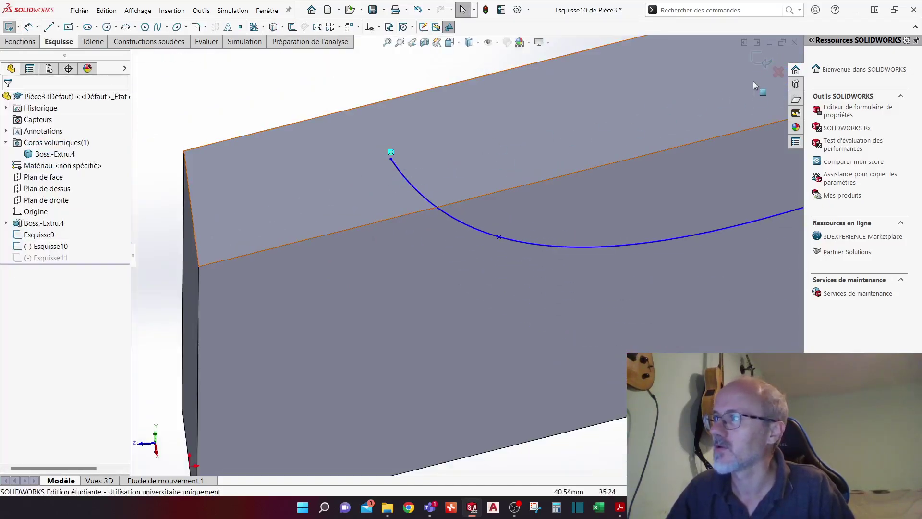
pyautogui.click(759, 65)
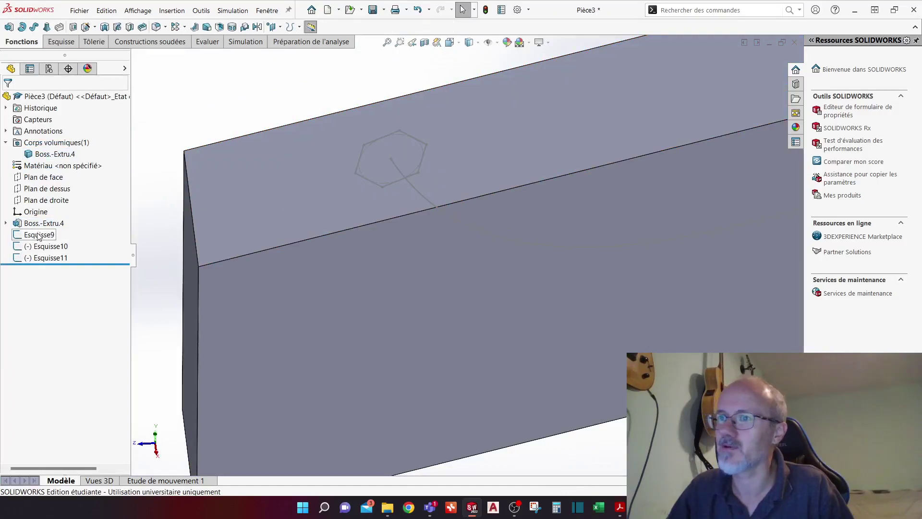
# Edit the hexagon sketch on the upper face and pull the hexagon's centre away from the spline's endpoint
pyautogui.click(36, 258)
pyautogui.click(48, 225)
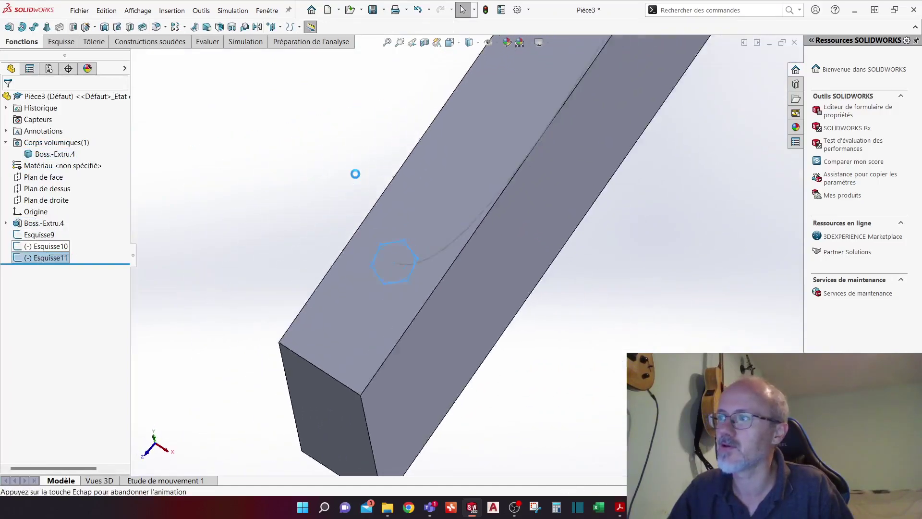
pyautogui.scroll(-4, 440, 320)
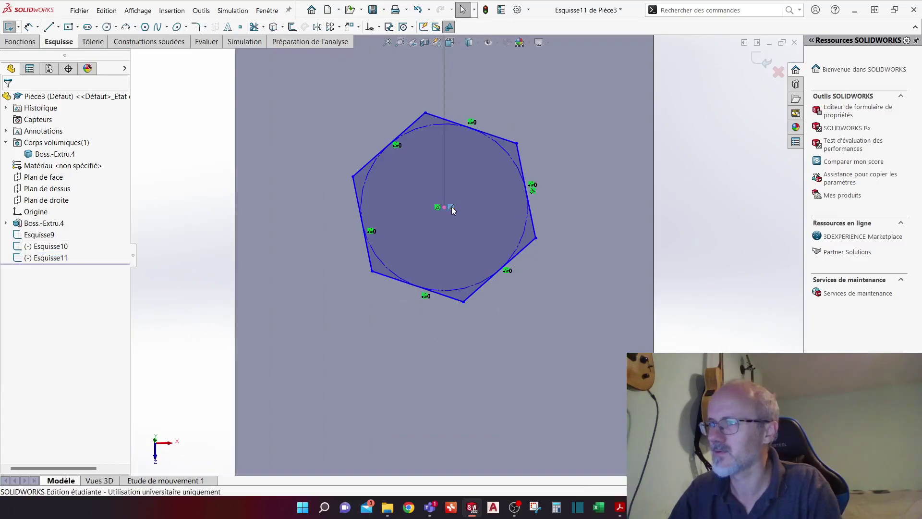
pyautogui.moveTo(447, 239); pyautogui.dragTo(442, 190, button='middle')
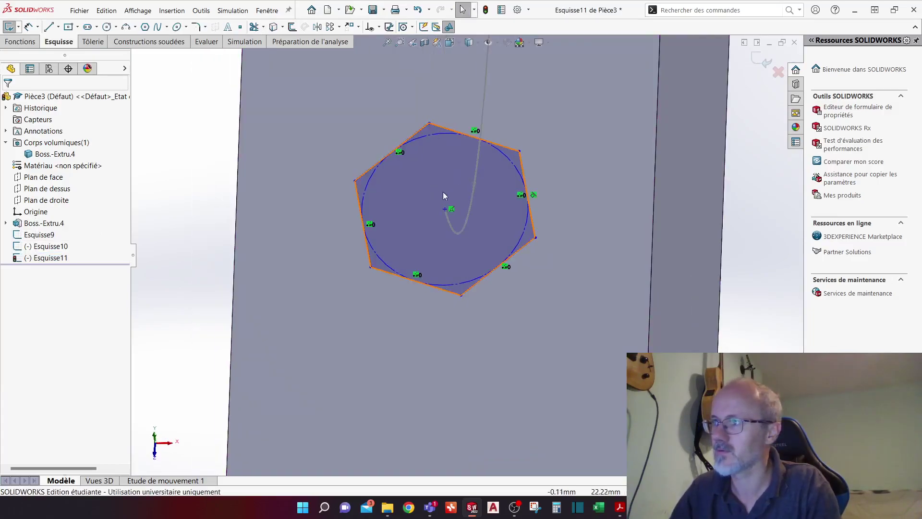
pyautogui.click(443, 214)
pyautogui.moveTo(444, 215); pyautogui.dragTo(442, 303)
pyautogui.moveTo(417, 230); pyautogui.dragTo(443, 220)
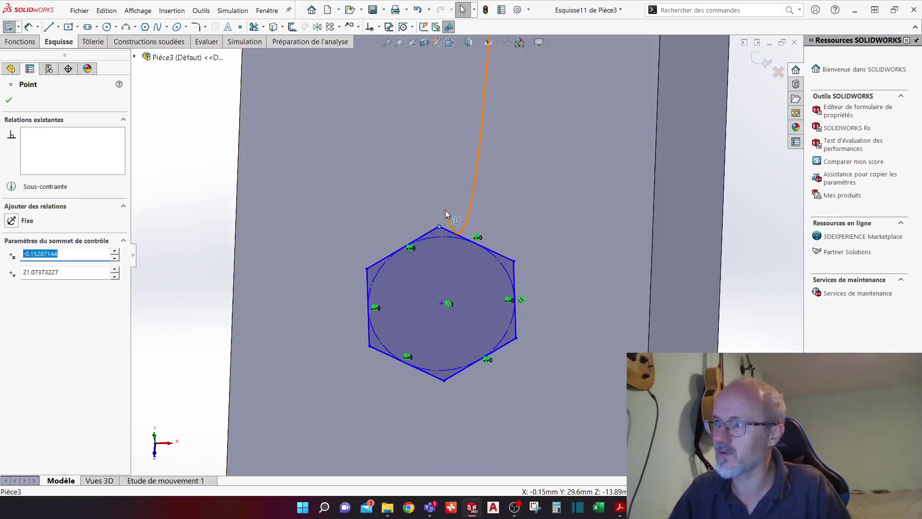
# Make a hexagon vertex coincident with the spline's endpoint and close the hexagon sketch
pyautogui.moveTo(436, 210); pyautogui.dragTo(410, 242, button='middle')
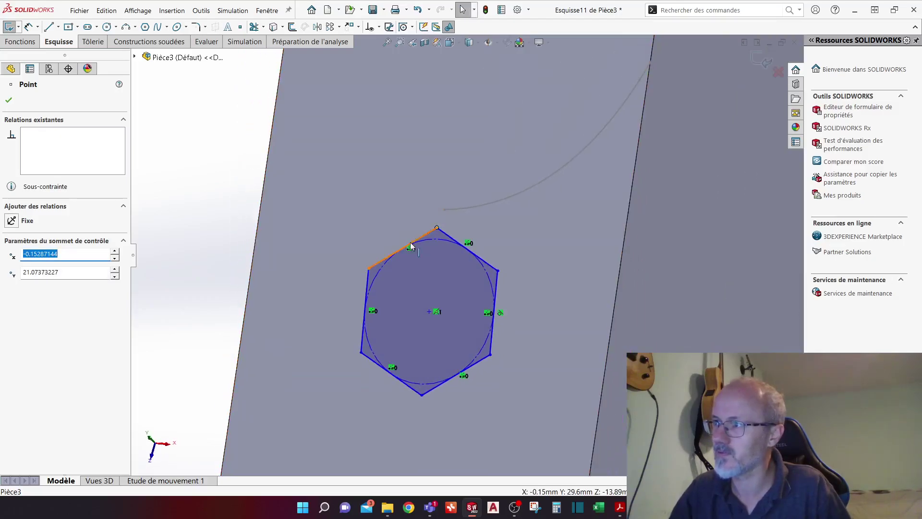
pyautogui.keyDown('ctrl'); pyautogui.click(447, 210); pyautogui.keyUp('ctrl')
pyautogui.keyDown('ctrl'); pyautogui.click(446, 211); pyautogui.keyUp('ctrl')
pyautogui.keyDown('ctrl'); pyautogui.click(459, 209); pyautogui.keyUp('ctrl')
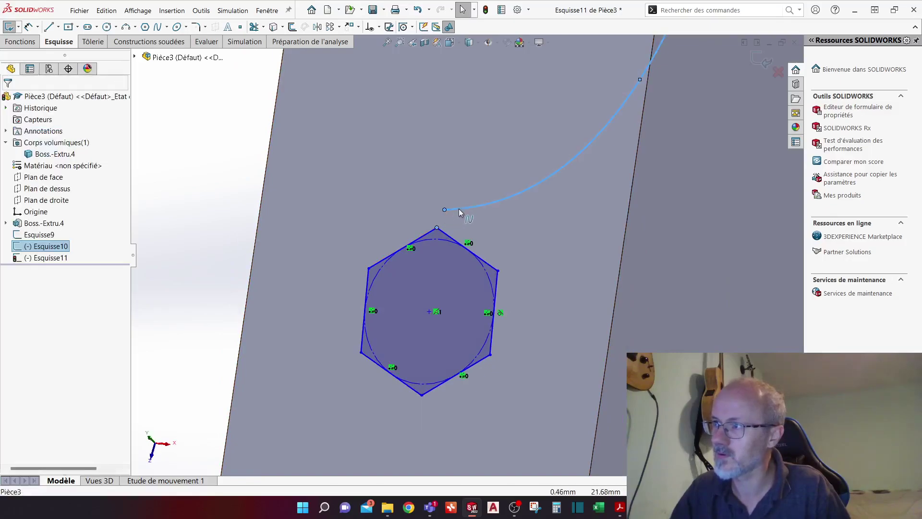
pyautogui.click(515, 165)
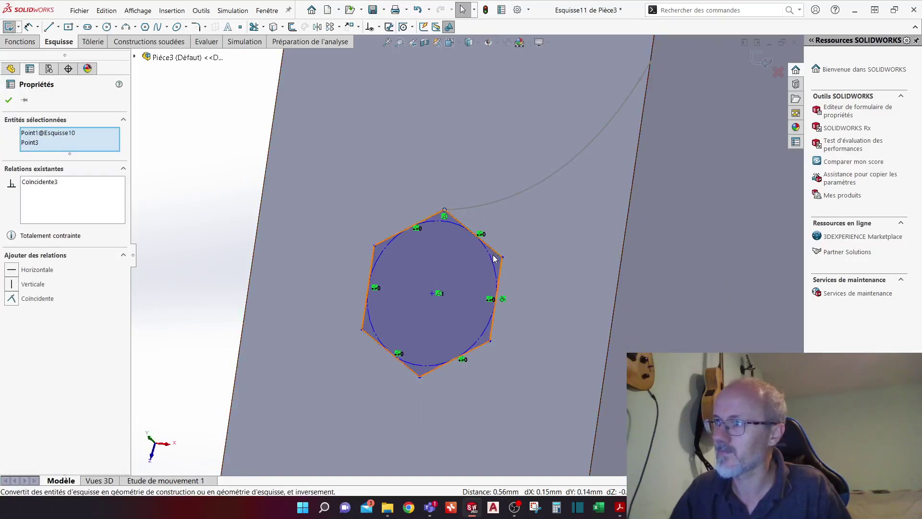
pyautogui.scroll(-5, 493, 255)
pyautogui.moveTo(632, 224)
pyautogui.mouseDown(button='middle')
pyautogui.moveTo(555, 133)
pyautogui.moveTo(729, 76)
pyautogui.mouseUp(button='middle')
pyautogui.click(764, 62)
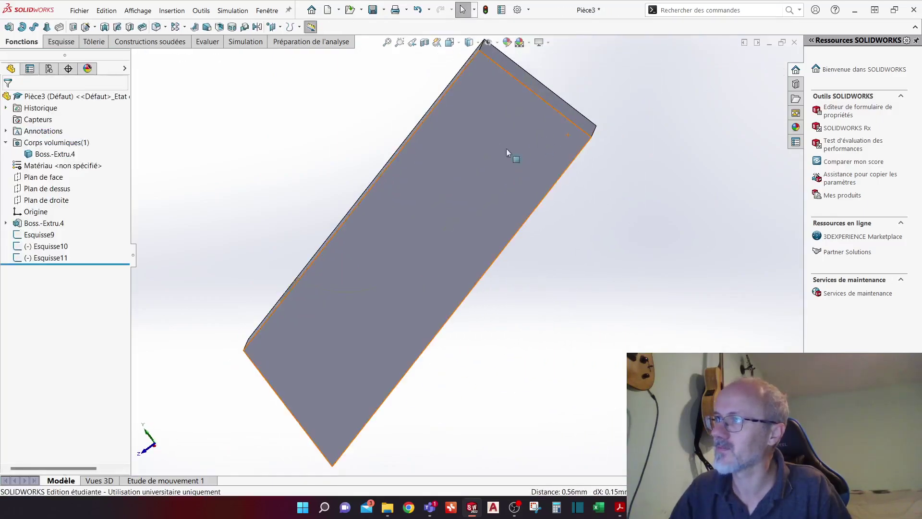
# Try a lofted cut between the circle and the repositioned hexagon, using the spline sketch as guide curve
pyautogui.click(48, 235)
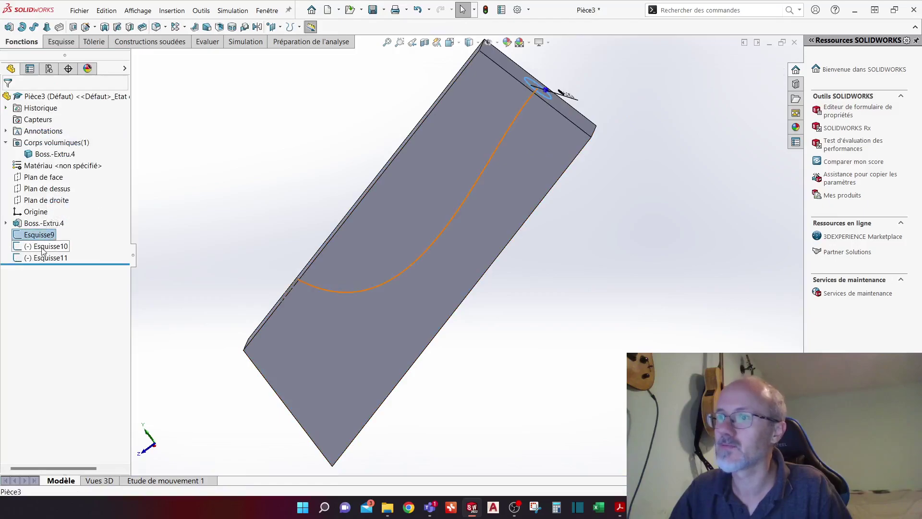
pyautogui.keyDown('ctrl'); pyautogui.click(41, 257); pyautogui.keyUp('ctrl')
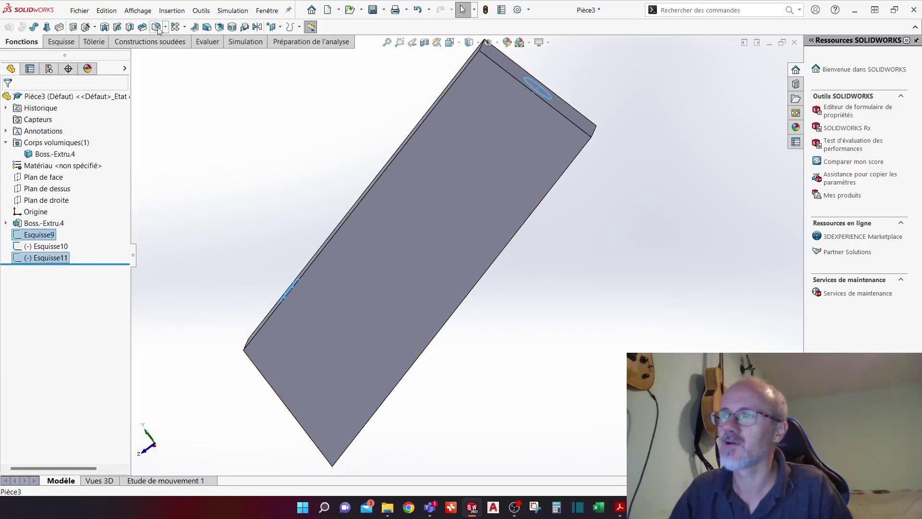
pyautogui.click(130, 27)
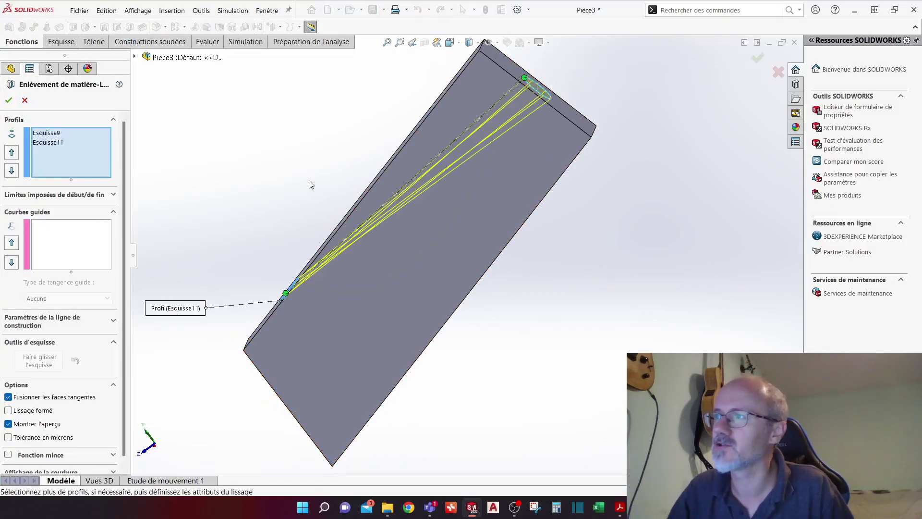
pyautogui.click(67, 246)
pyautogui.click(433, 243)
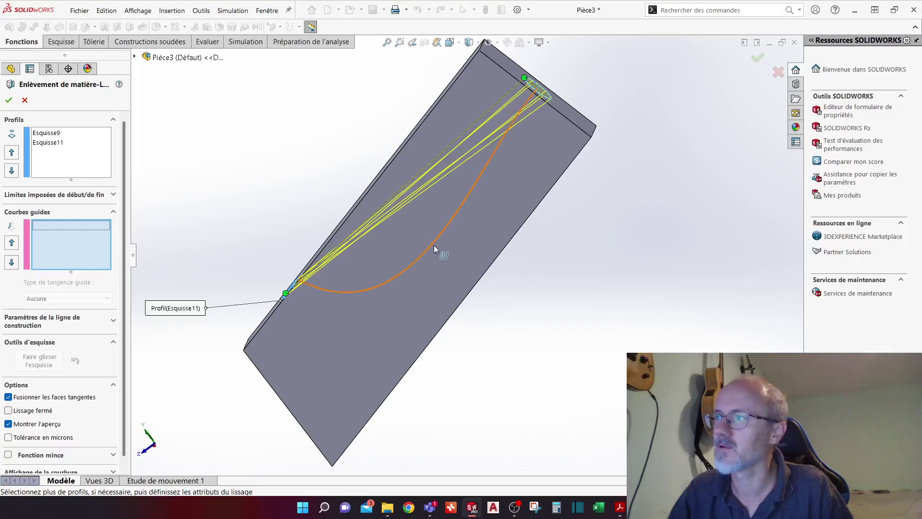
pyautogui.click(760, 57)
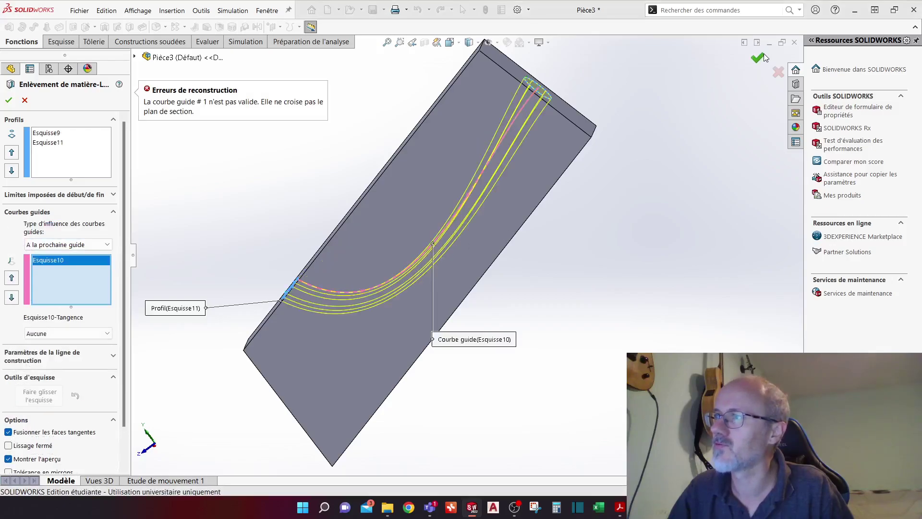
pyautogui.press('Escape')
# Close the block part without saving its changes
pyautogui.moveTo(272, 232); pyautogui.dragTo(220, 347, button='middle')
pyautogui.click(219, 344)
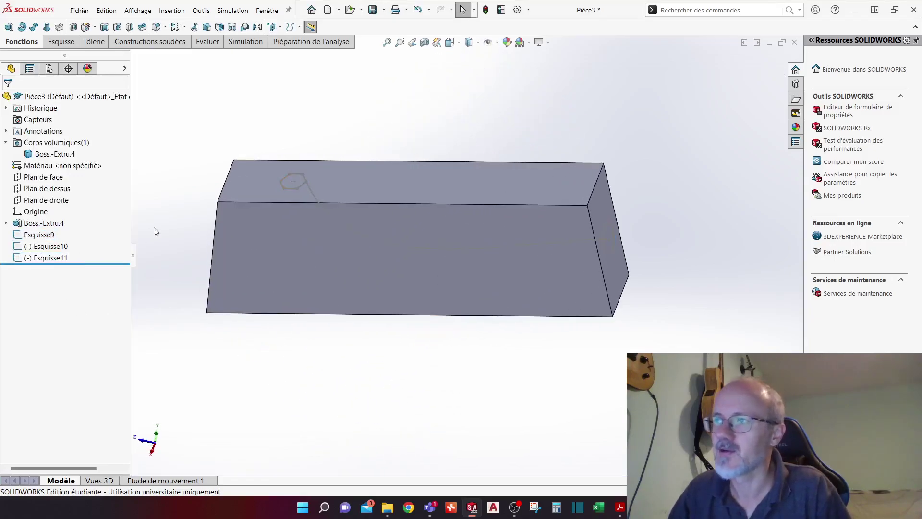
pyautogui.click(794, 43)
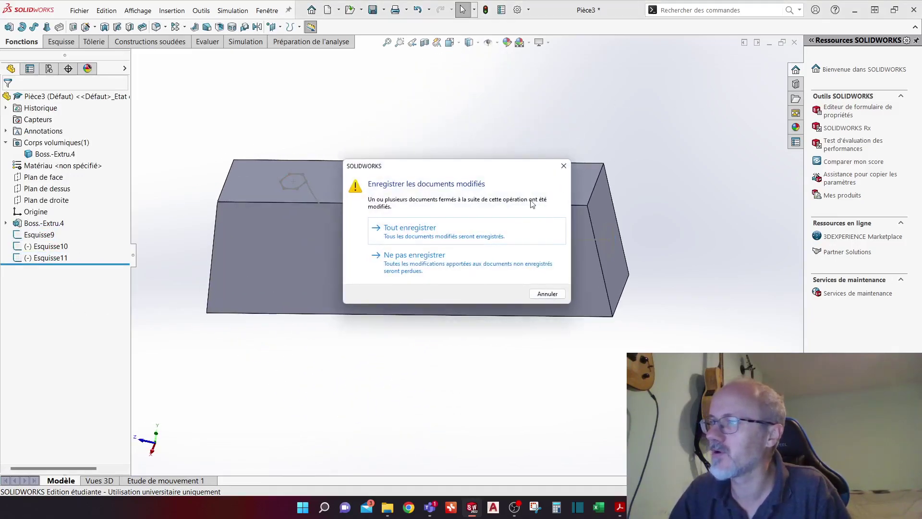
pyautogui.click(387, 255)
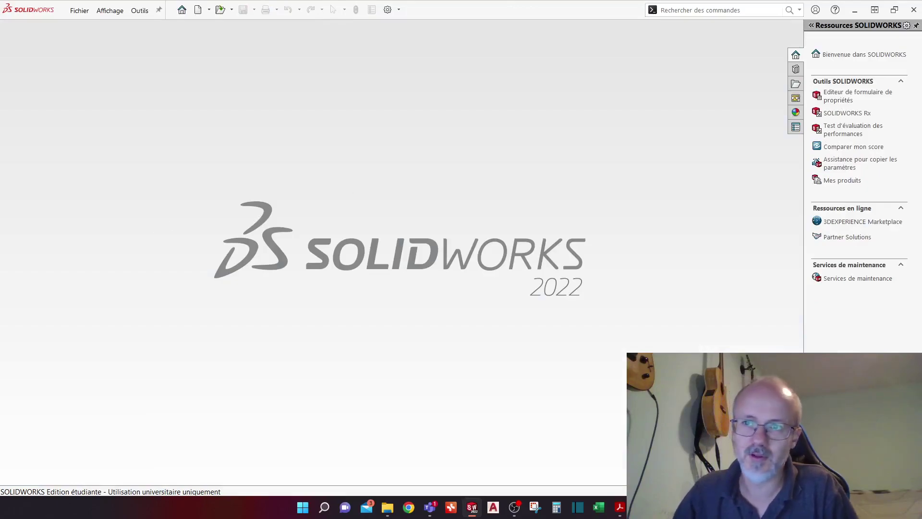